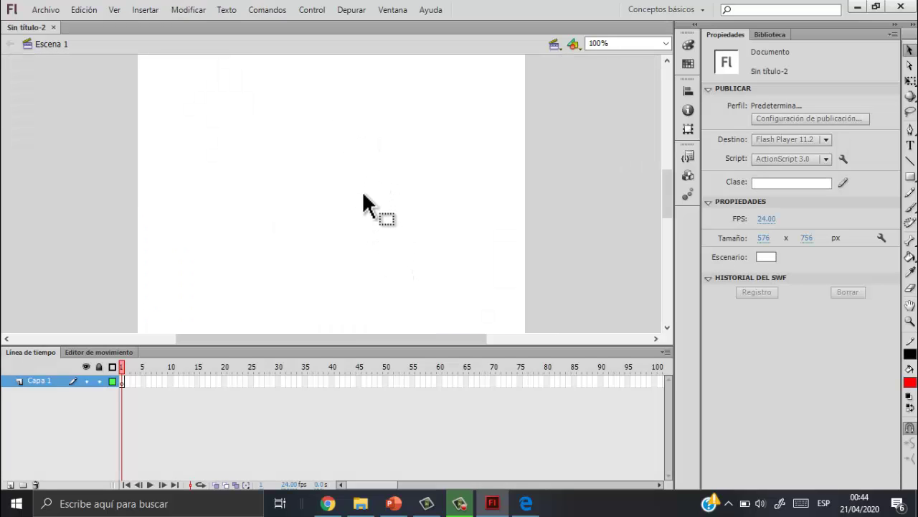
Set the document dimensions to 800 px wide by 500 px high.
key(ctrl+j)
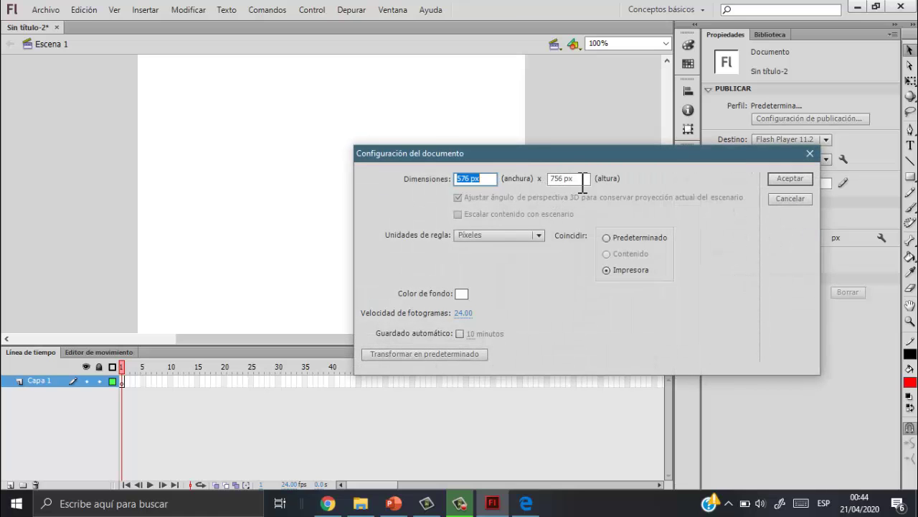
click(810, 149)
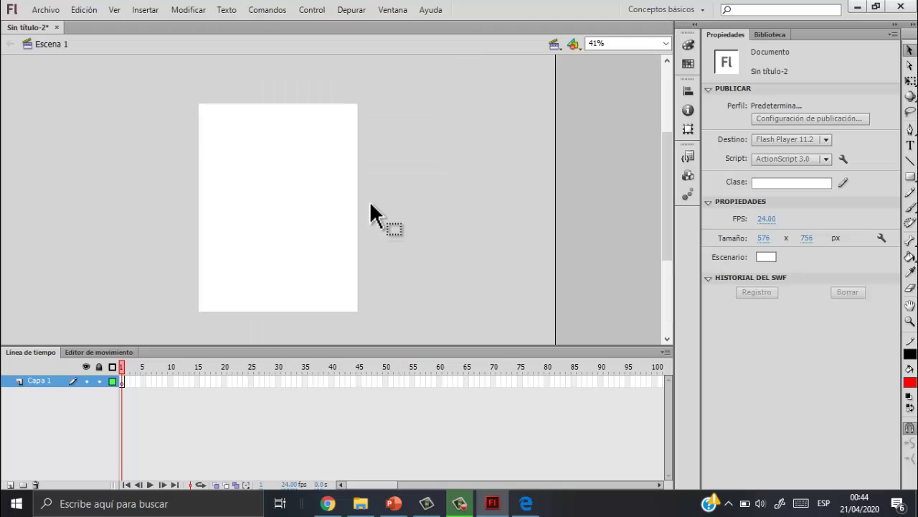
key(ctrl+j)
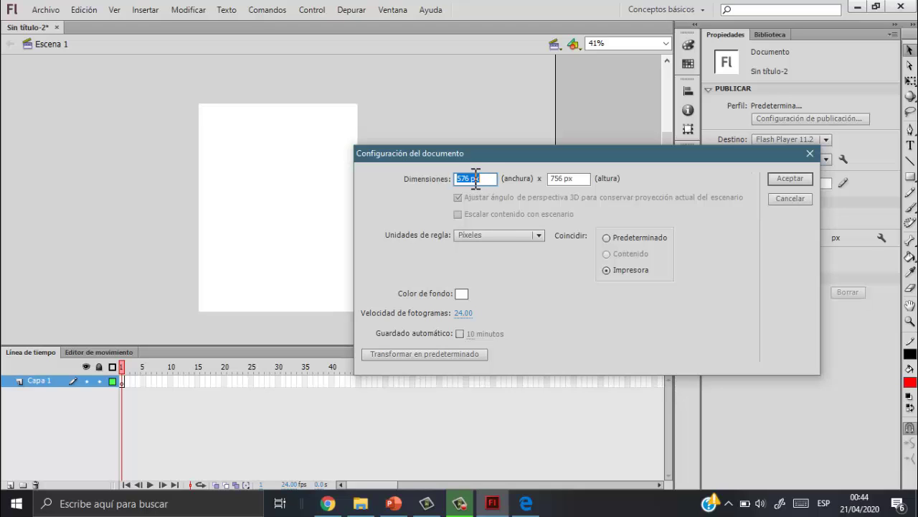
drag(474, 178, 448, 178)
text(800)
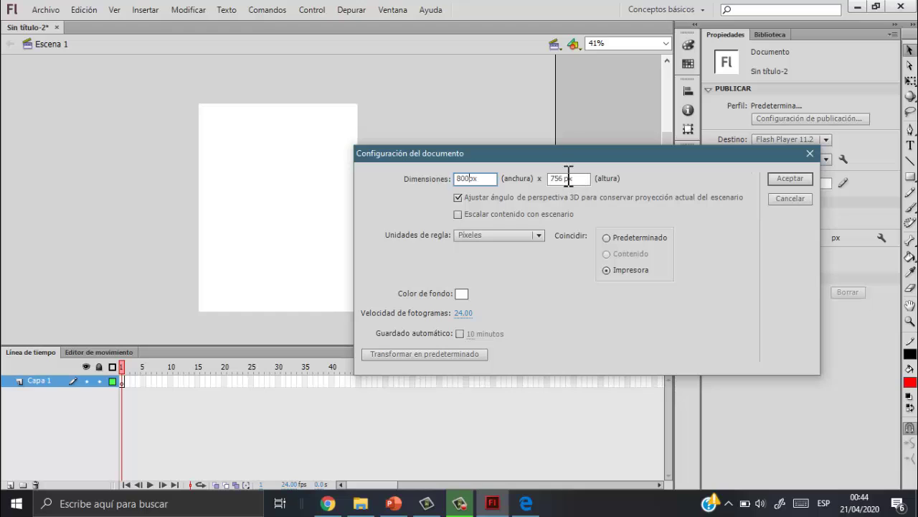
click(556, 179)
text(500)
key(Return)
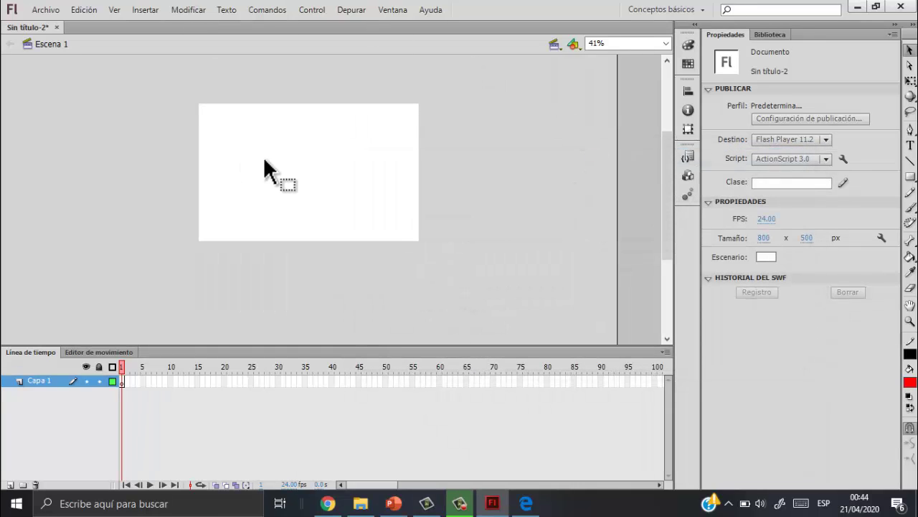
Show the grid on the stage.
ctrl+scroll(281, 156, up, 2)
scroll(290, 156, up, 1)
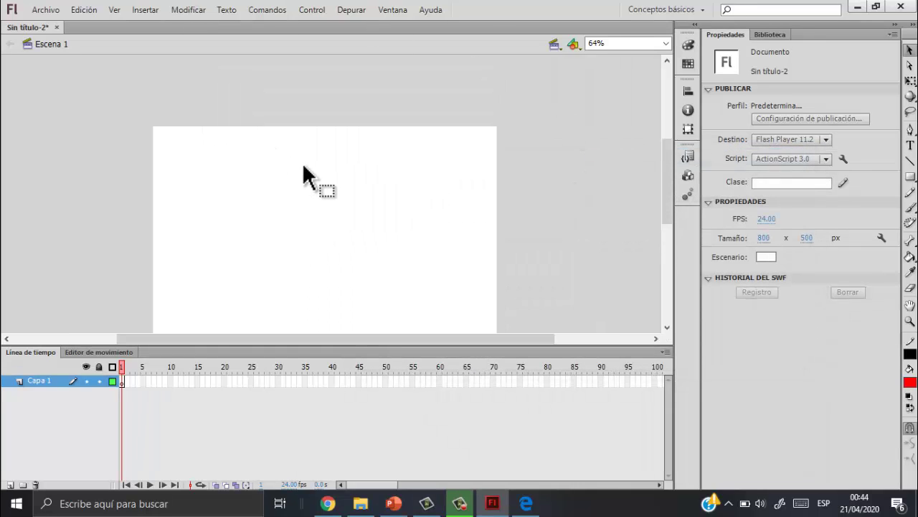
ctrl+scroll(309, 181, up, 1)
scroll(309, 187, down, 1)
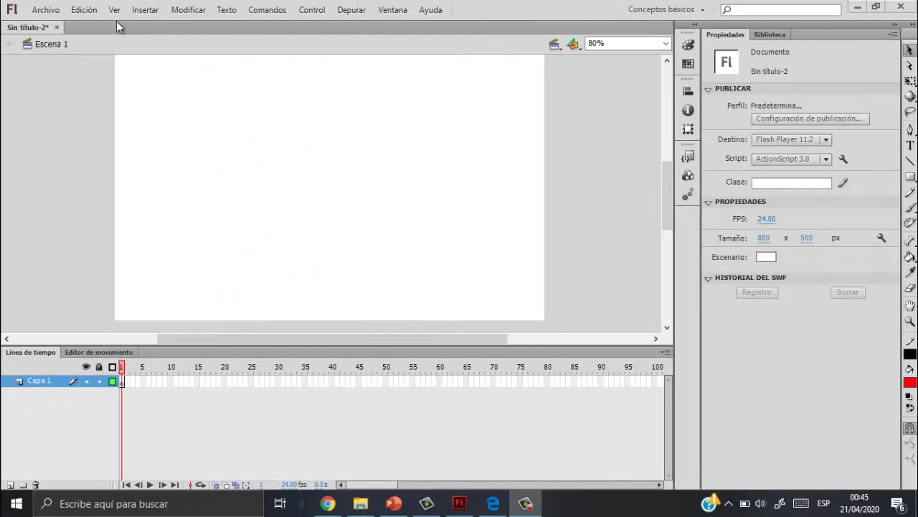
click(114, 10)
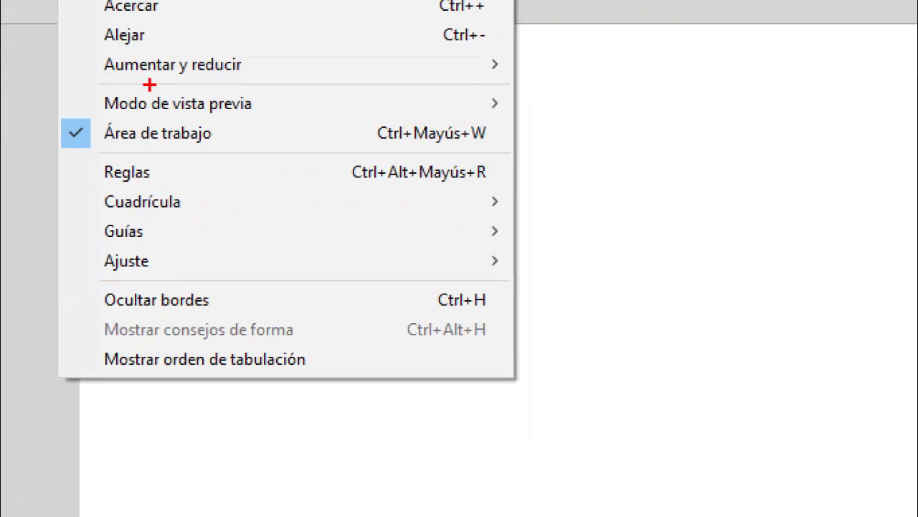
drag(107, 167, 56, 183)
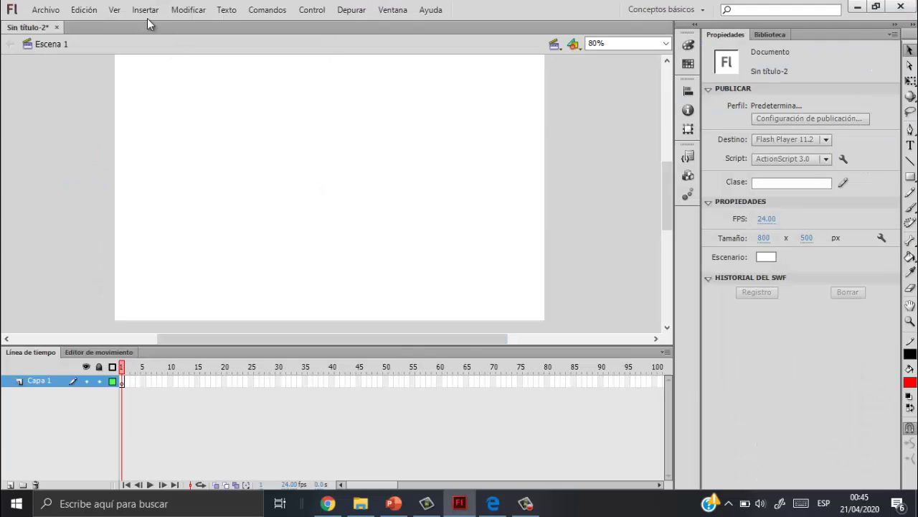
click(114, 10)
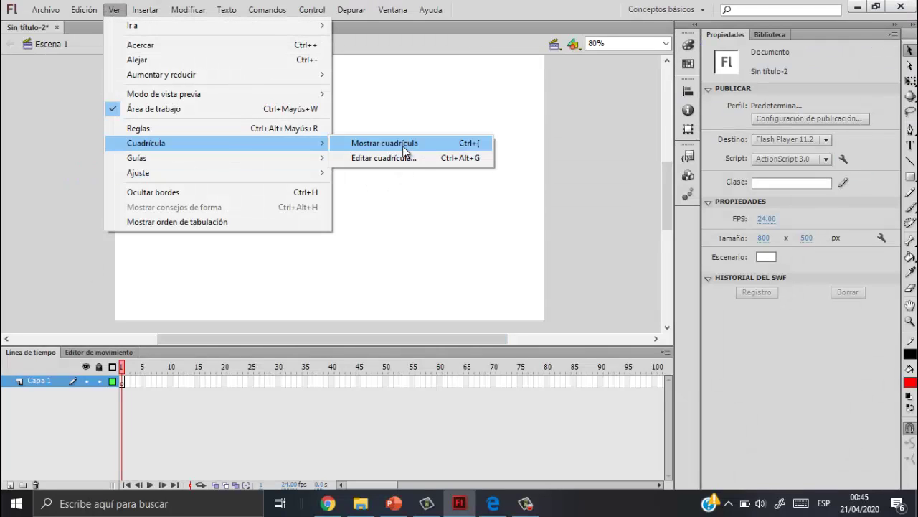
click(402, 146)
Draw an upright rectangle with white fill and black outline, about 15 grid cells wide and 29 tall, left of the stage's centre.
scroll(291, 147, up, 3)
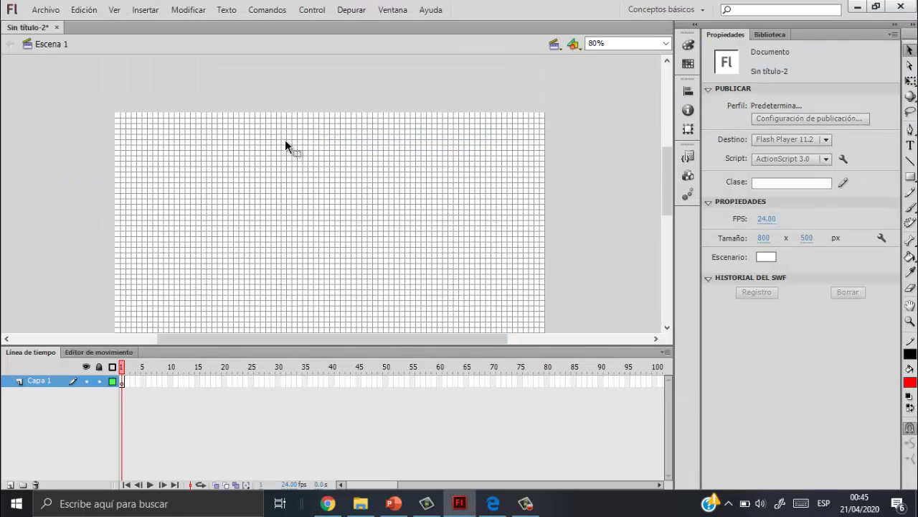
scroll(288, 143, up, 1)
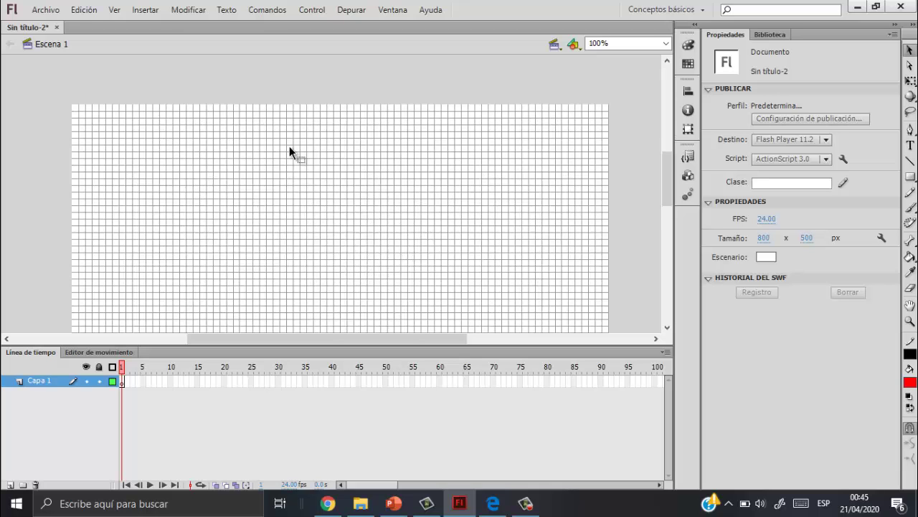
mouse_move(665, 163)
mouse_down()
mouse_move(668, 185)
mouse_move(668, 175)
mouse_up()
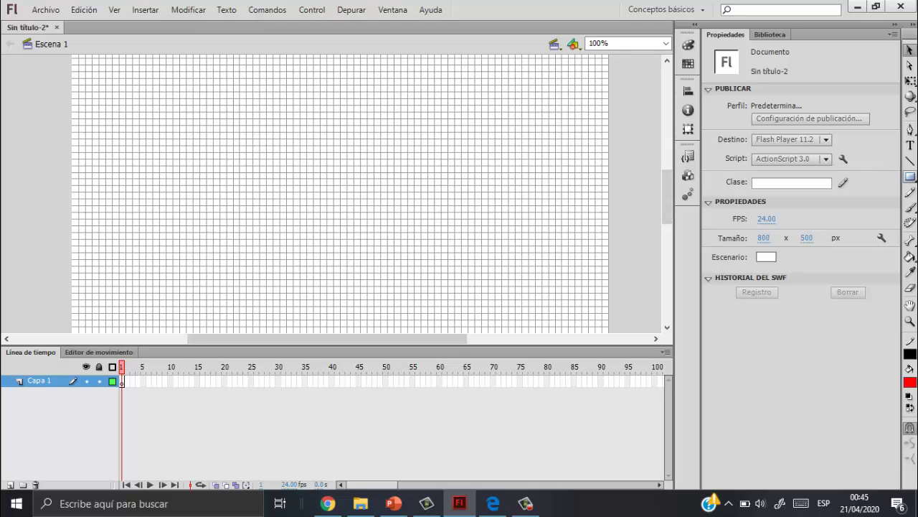
click(909, 176)
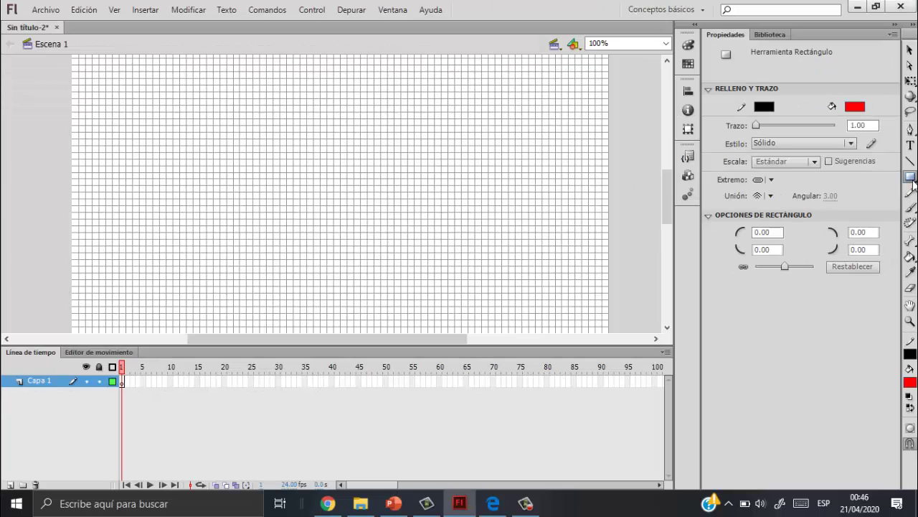
click(904, 181)
click(912, 373)
click(721, 293)
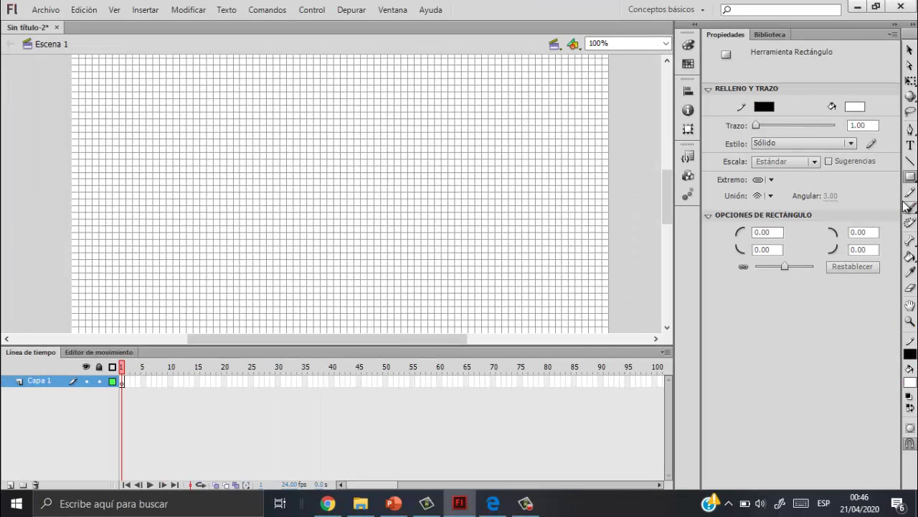
click(910, 177)
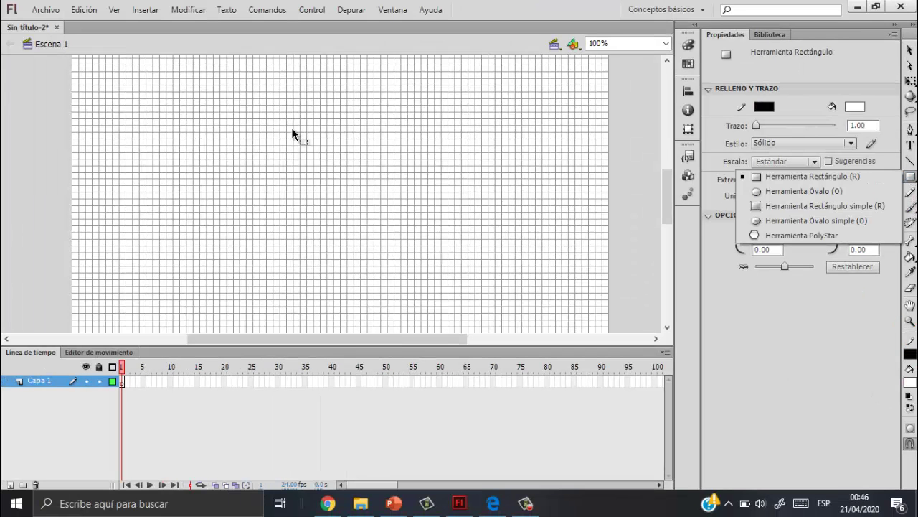
click(229, 109)
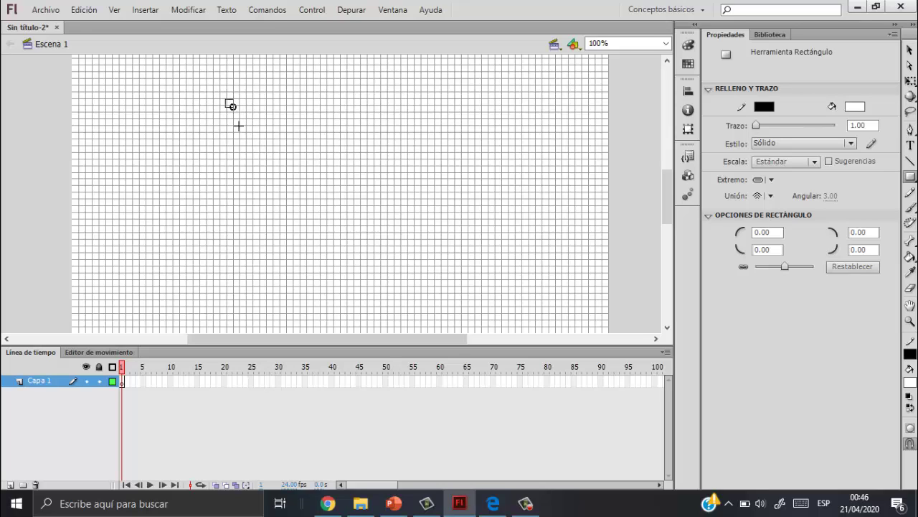
mouse_move(226, 99)
mouse_down()
mouse_move(313, 225)
mouse_move(327, 293)
mouse_up()
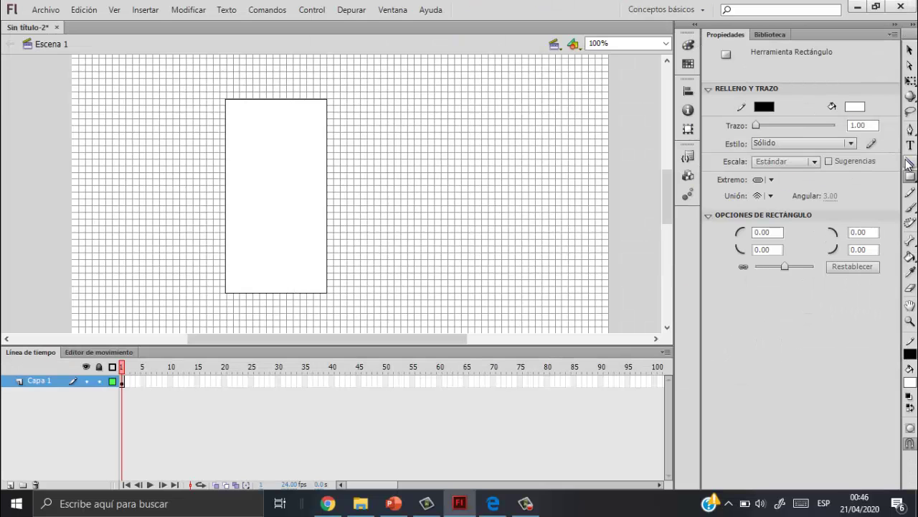
Draw short black lines slanting up and to the right from the rectangle's upper-left and upper-right corners with the Line tool.
click(901, 163)
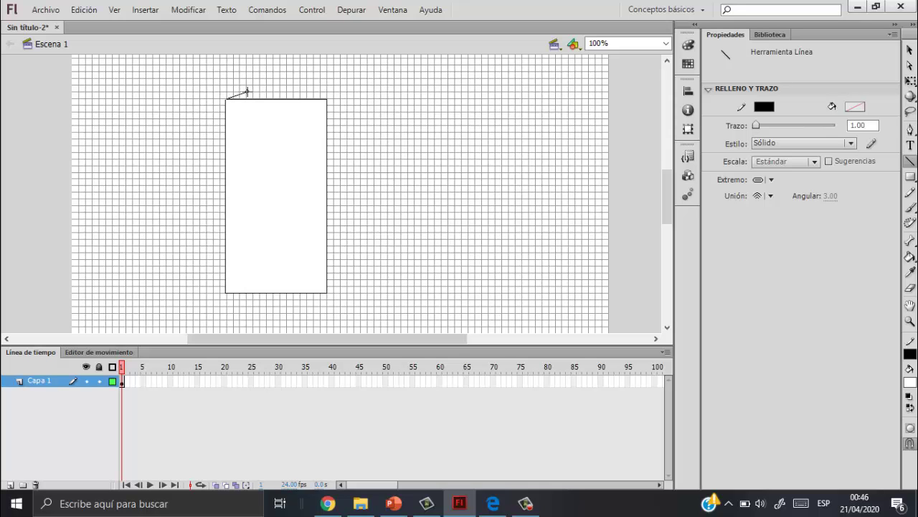
drag(246, 92, 252, 77)
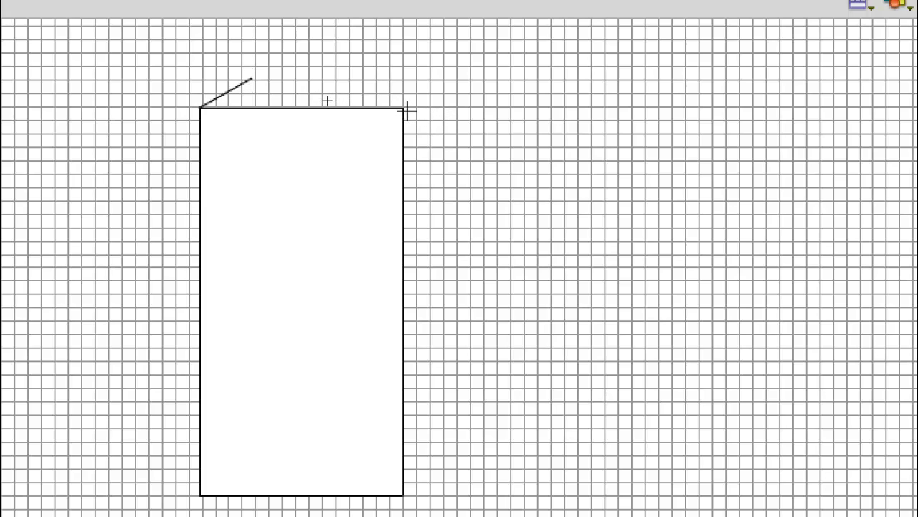
drag(399, 107, 417, 72)
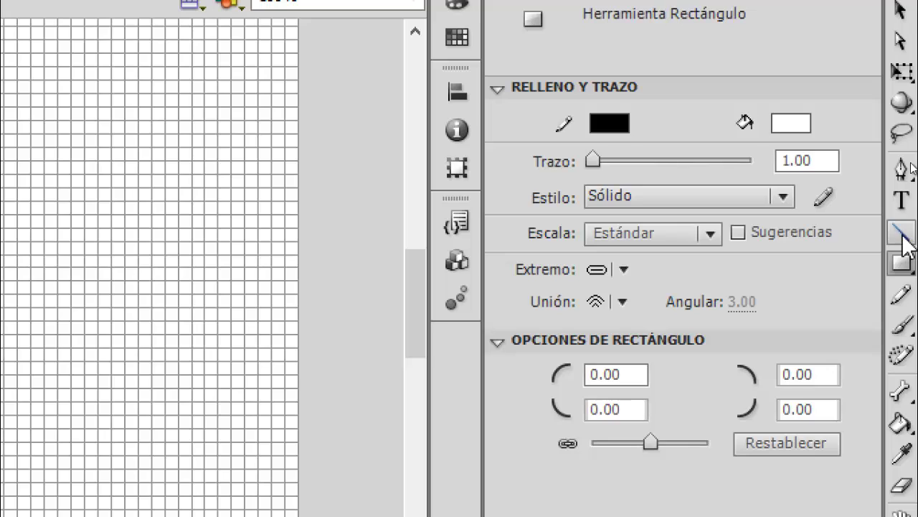
click(902, 229)
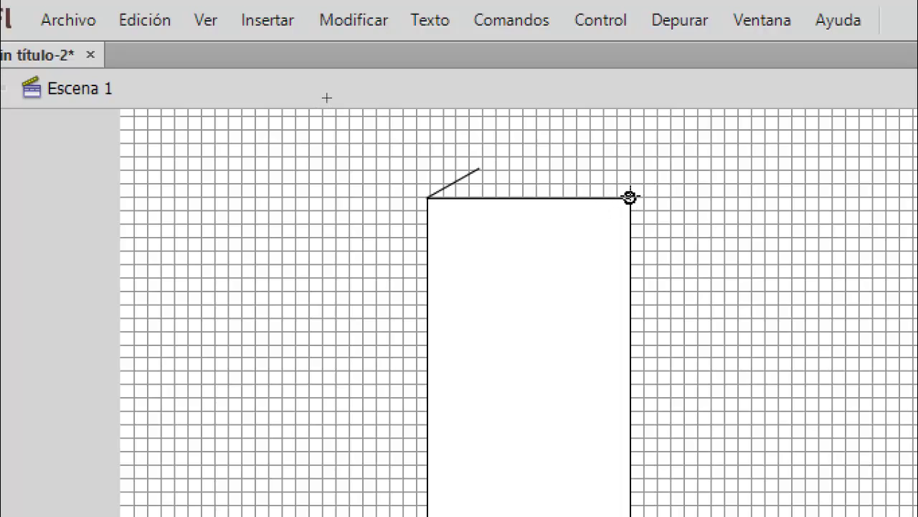
drag(630, 196, 643, 171)
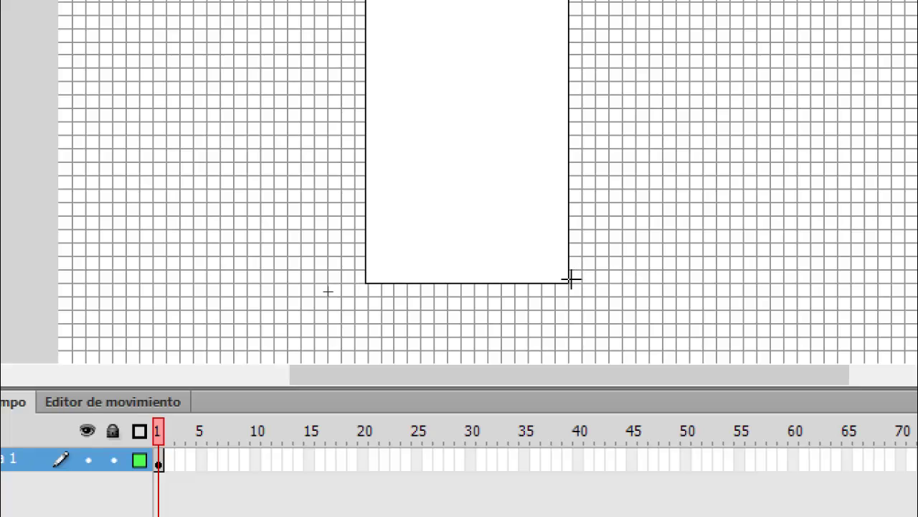
Outline the carton's right side face with lines from the rectangle's right corners, joining its top back corner to the short upper-right line.
drag(569, 282, 638, 217)
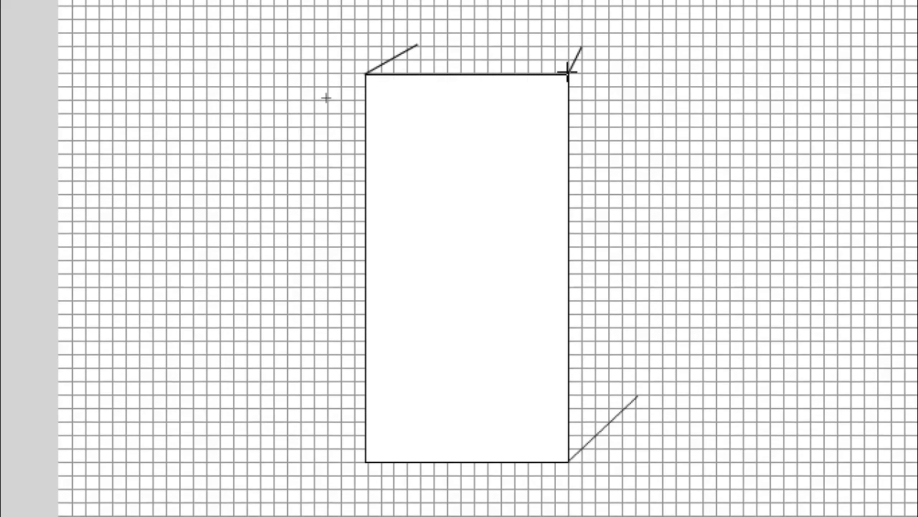
mouse_move(567, 74)
mouse_down()
mouse_move(623, 74)
mouse_move(640, 64)
mouse_move(635, 174)
mouse_move(653, 446)
mouse_move(638, 399)
mouse_up()
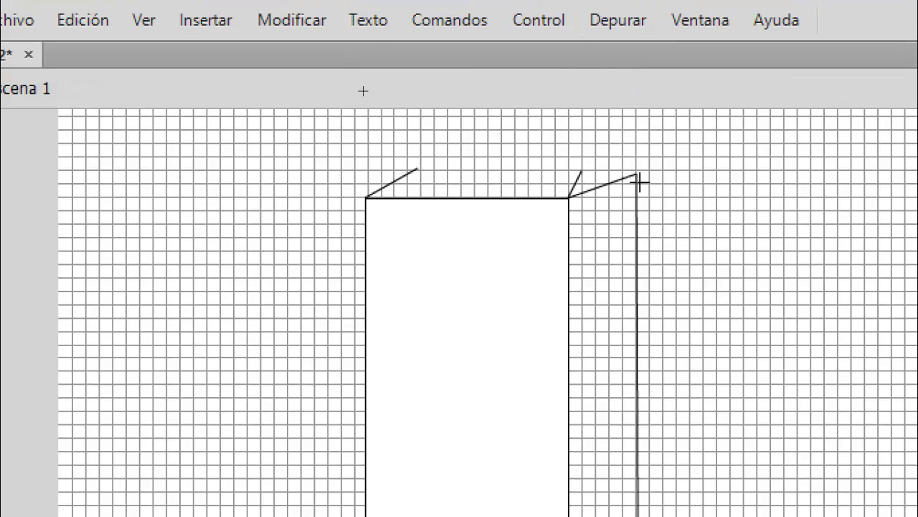
drag(619, 176, 581, 170)
Join the upper ends of the two short slanted lines and outline a narrow flap above that edge.
mouse_move(422, 170)
mouse_down()
mouse_move(609, 173)
mouse_move(581, 171)
mouse_up()
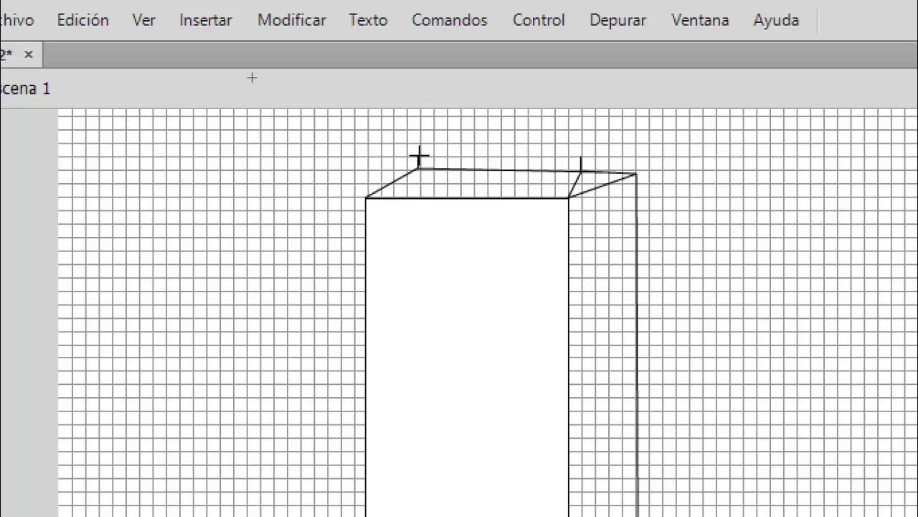
mouse_move(419, 157)
mouse_down()
mouse_move(580, 155)
mouse_move(581, 171)
mouse_up()
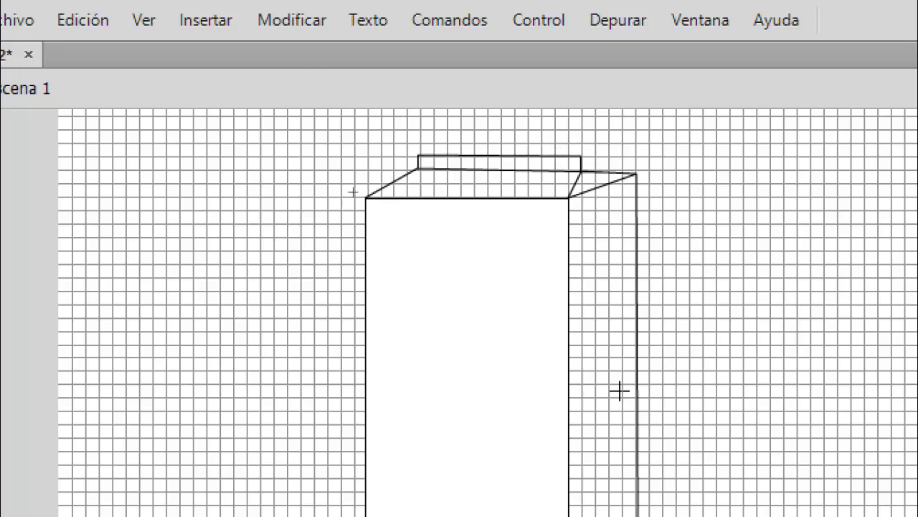
Try to draw a steep diagonal line across the carton's front face from its left edge down to its right edge.
scroll(625, 387, down, 5)
scroll(626, 399, up, 5)
scroll(546, 395, down, 5)
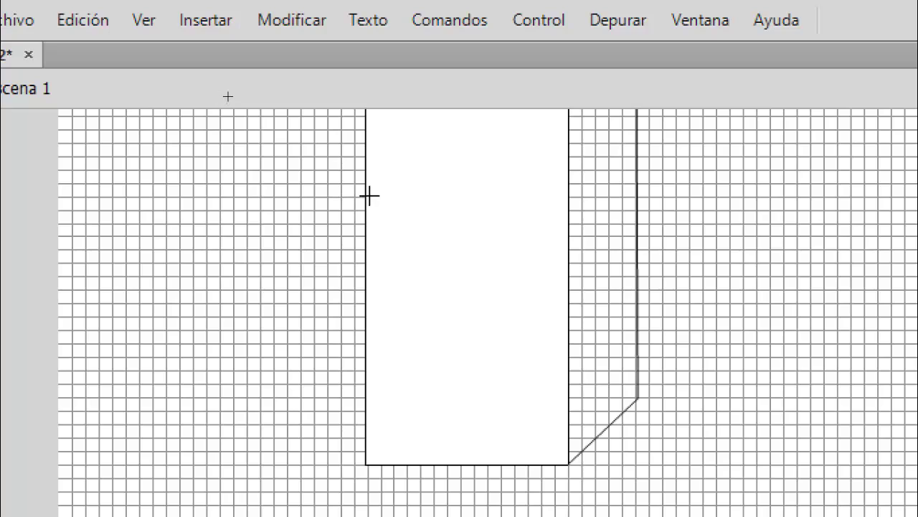
drag(365, 173, 568, 336)
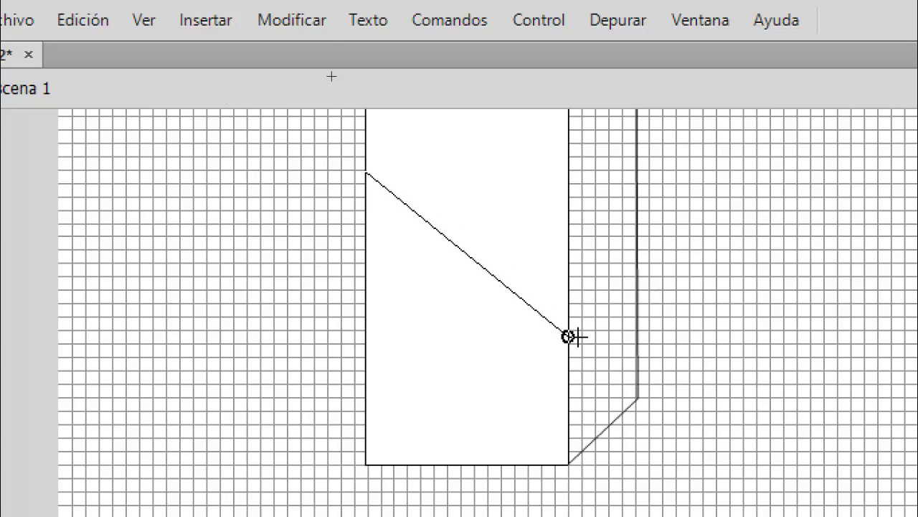
scroll(725, 328, up, 3)
key(v)
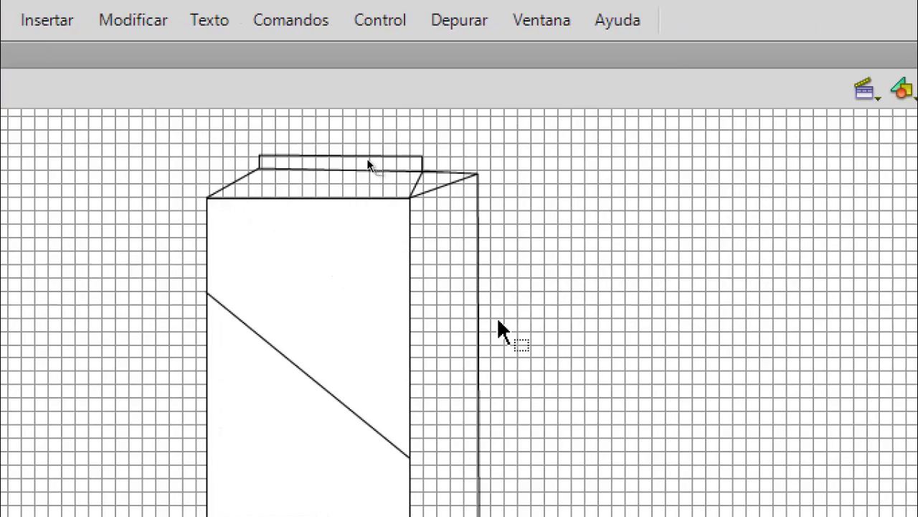
key(ctrl+z)
Draw two diagonal lines across the carton's front face, sloping down to the right, one in the lower half and one in the upper half.
key(n)
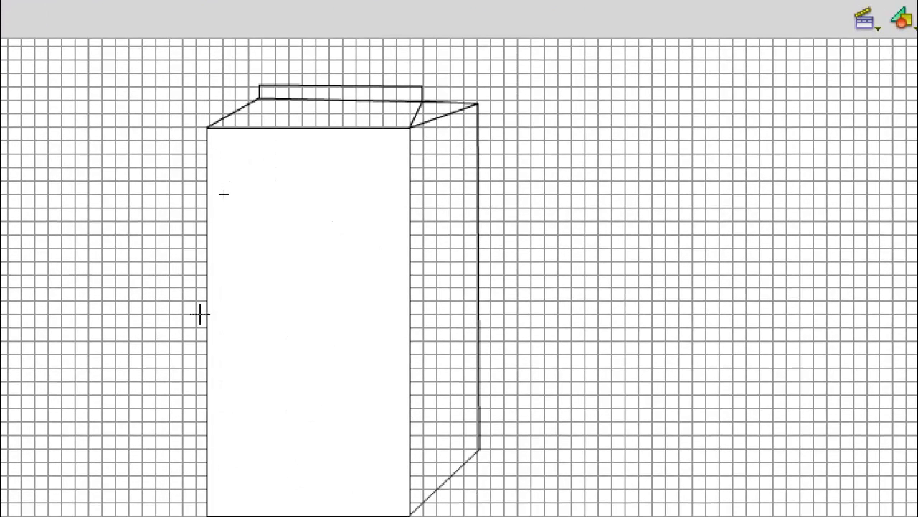
drag(205, 321, 408, 441)
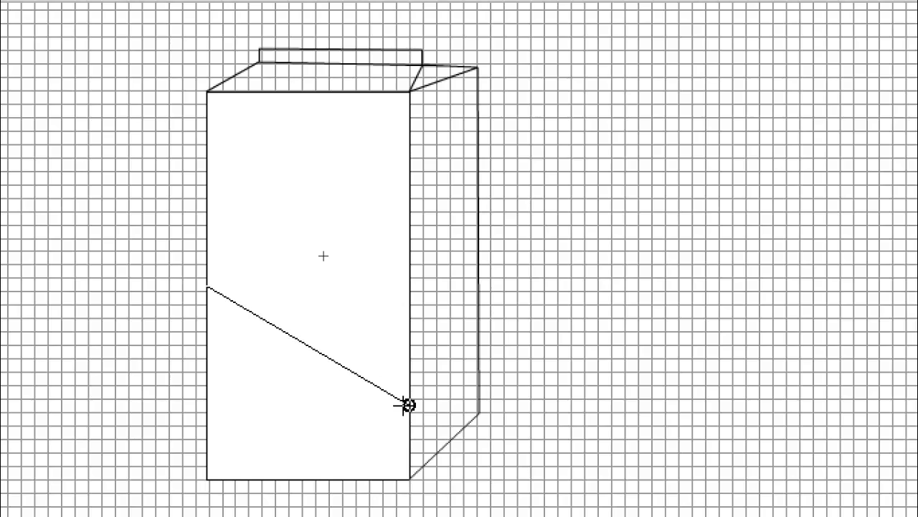
drag(408, 405, 409, 404)
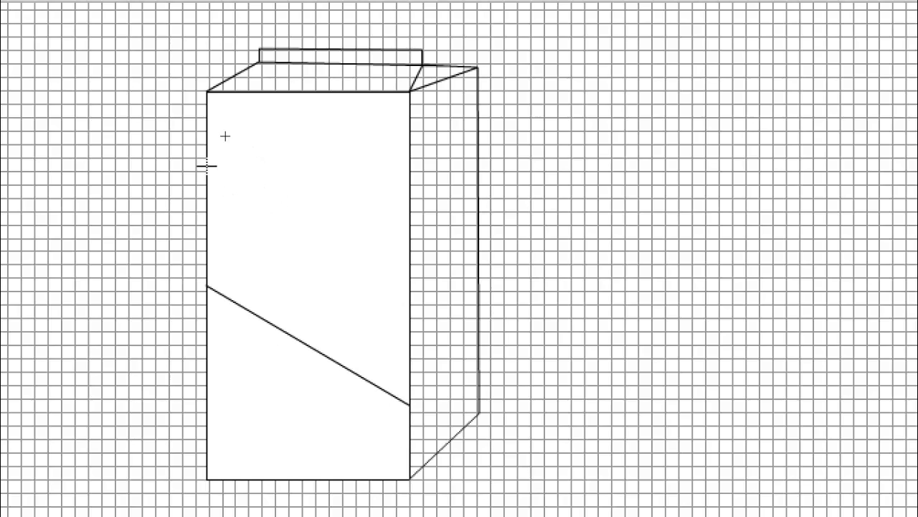
drag(207, 167, 409, 248)
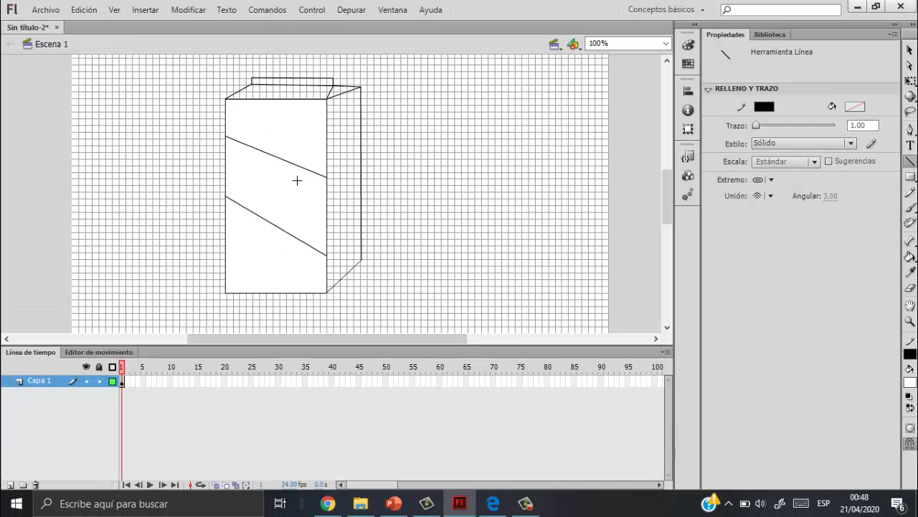
drag(364, 340, 349, 340)
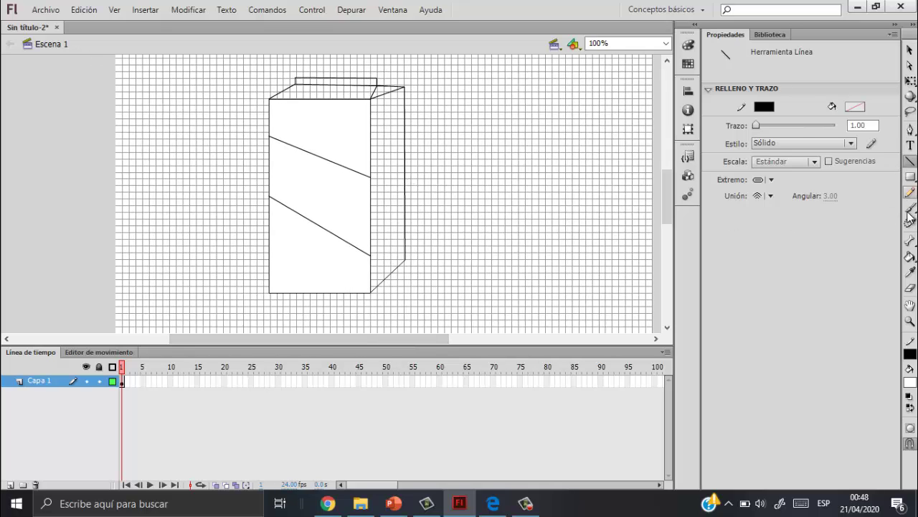
Fill the carton's right side face, sloped top panel and narrow top flap with white using the Paint Bucket tool.
click(910, 256)
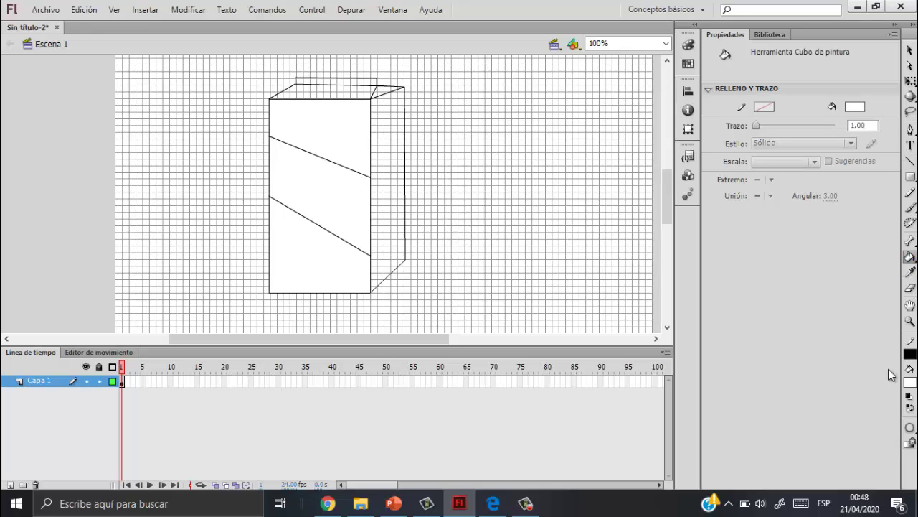
click(379, 153)
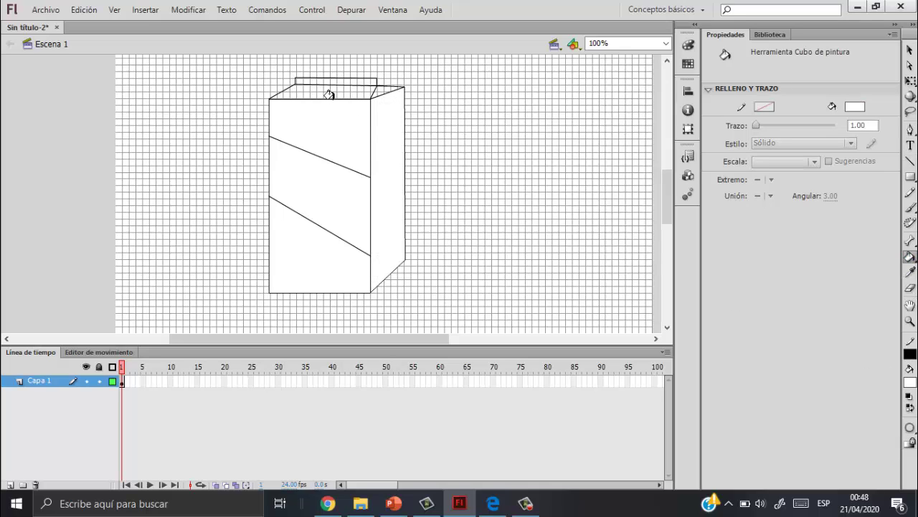
click(335, 93)
click(340, 76)
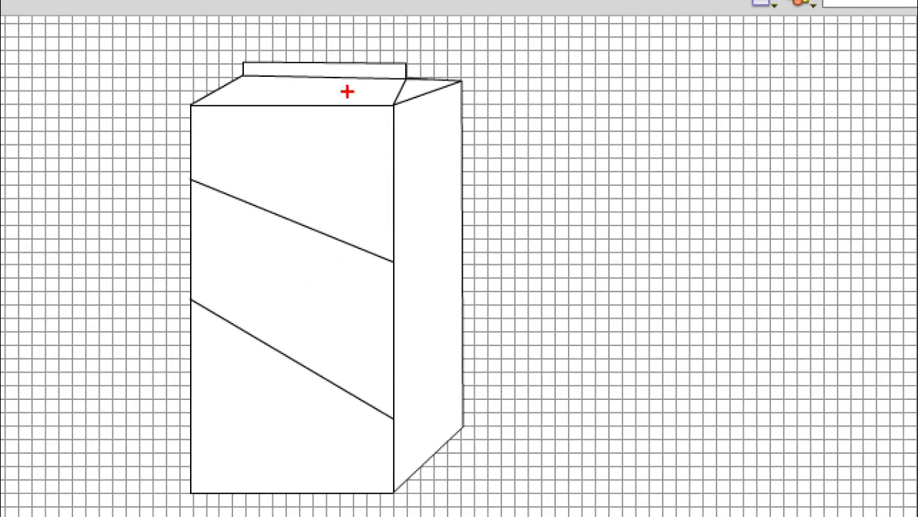
drag(370, 131, 434, 112)
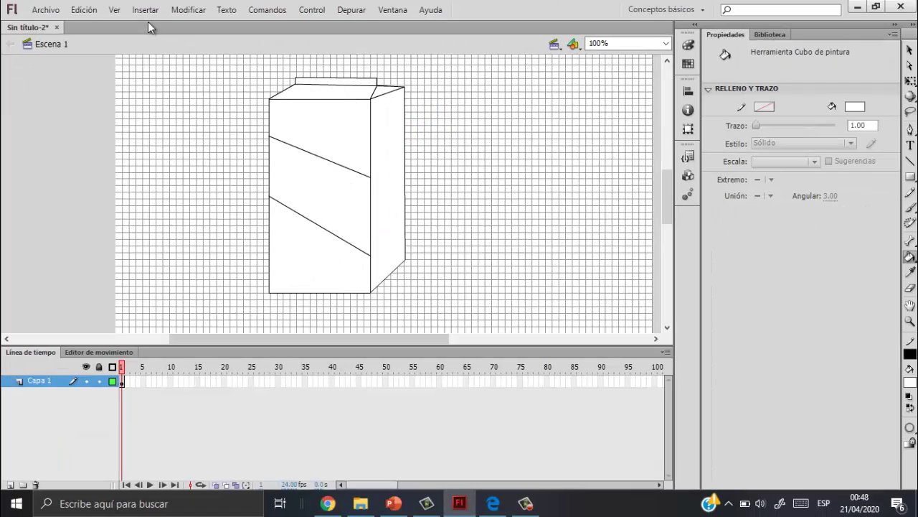
Hide the stage grid and switch to the Selection tool.
click(115, 10)
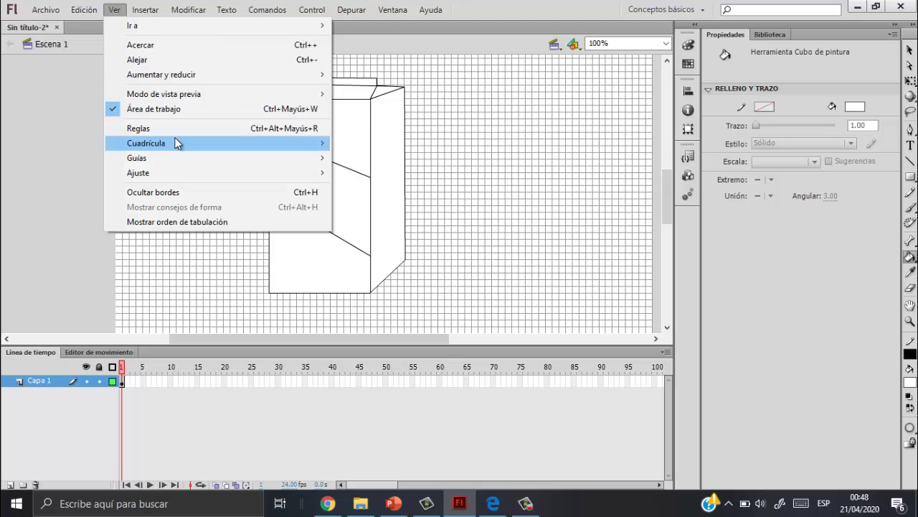
mouse_move(176, 143)
click(352, 146)
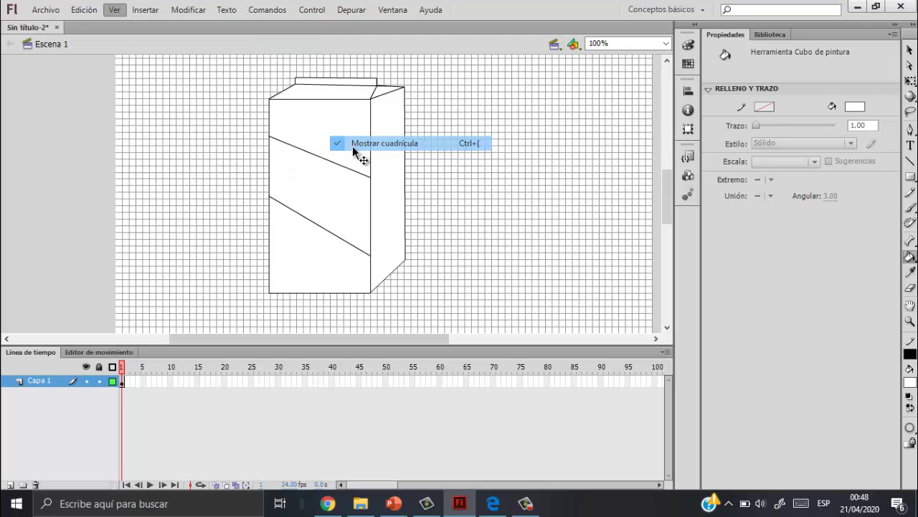
click(909, 51)
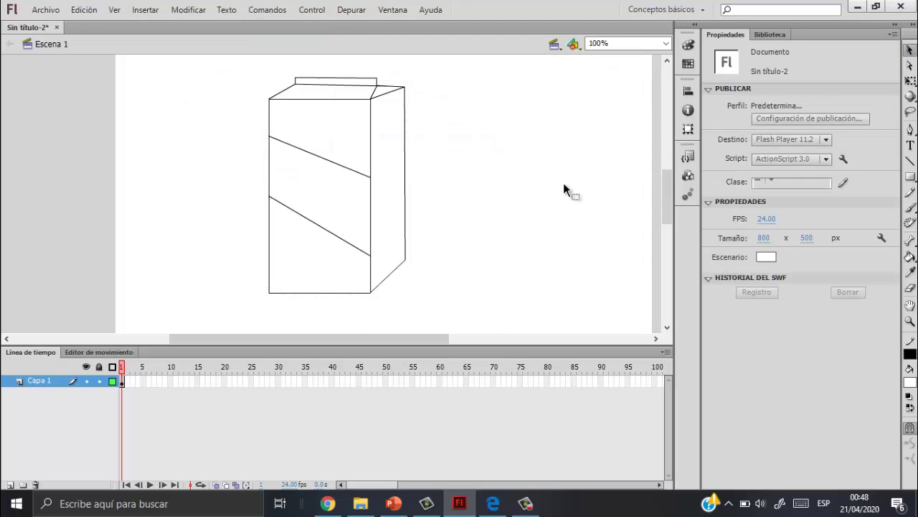
Set the fill to light salmon orange with the Paint Bucket tool and apply it to the carton's right side face.
key(k)
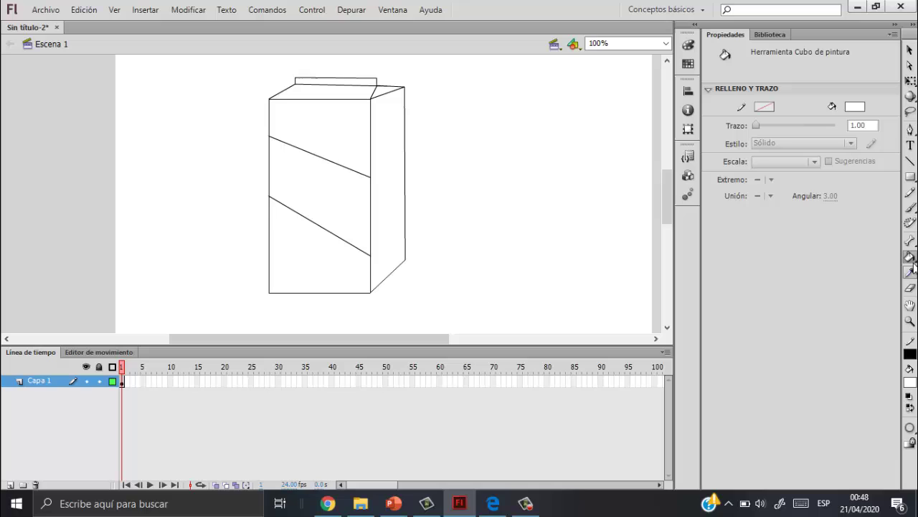
click(879, 253)
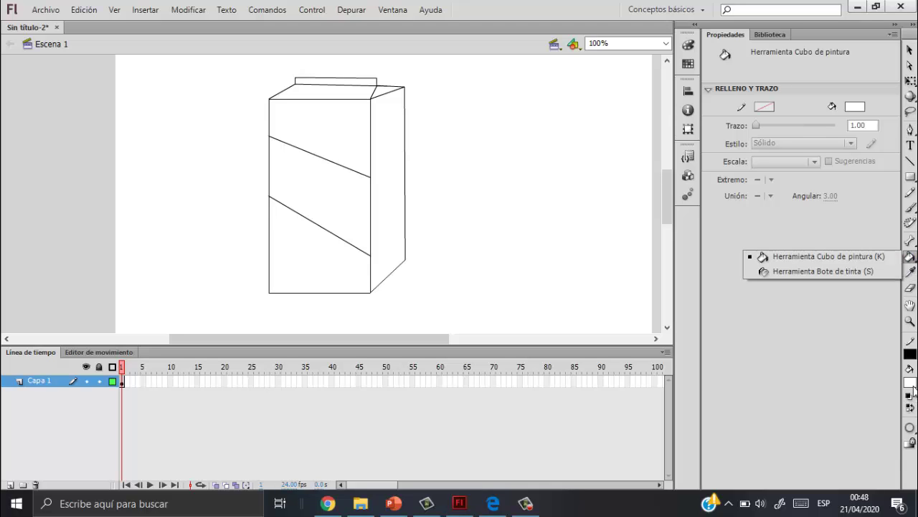
click(911, 385)
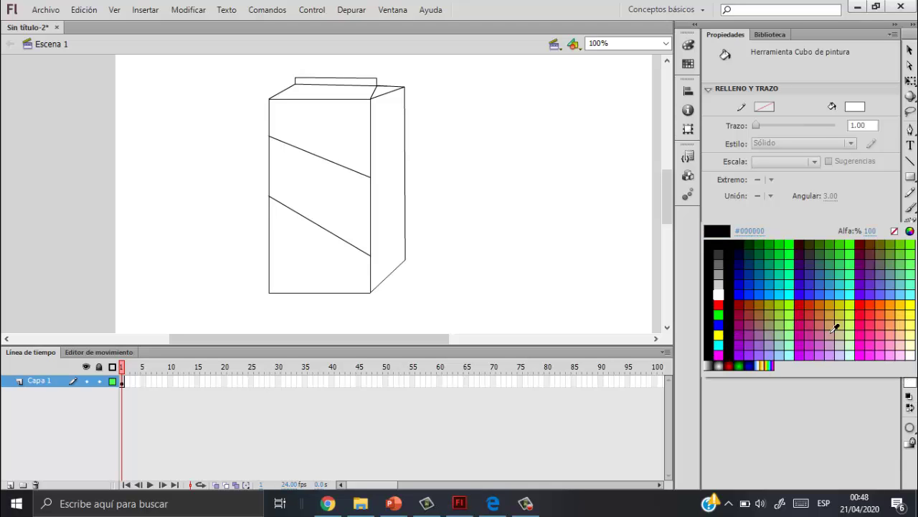
click(894, 326)
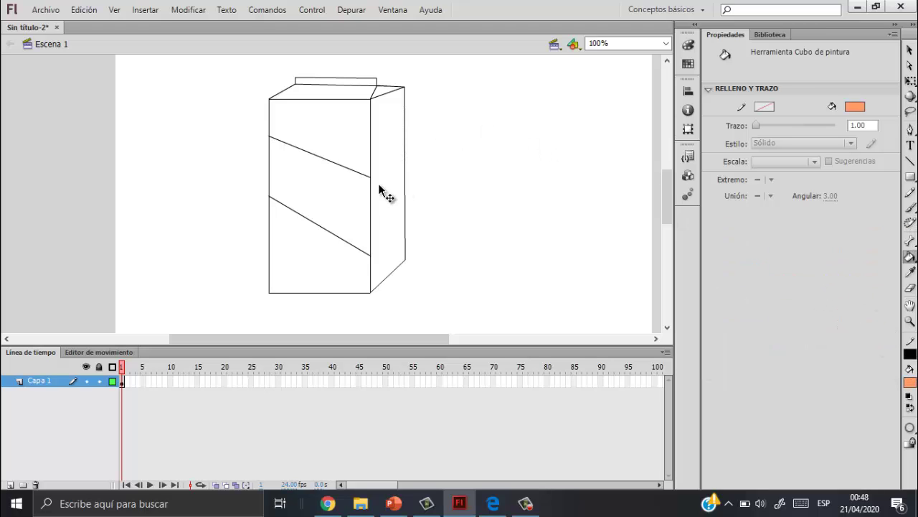
click(381, 160)
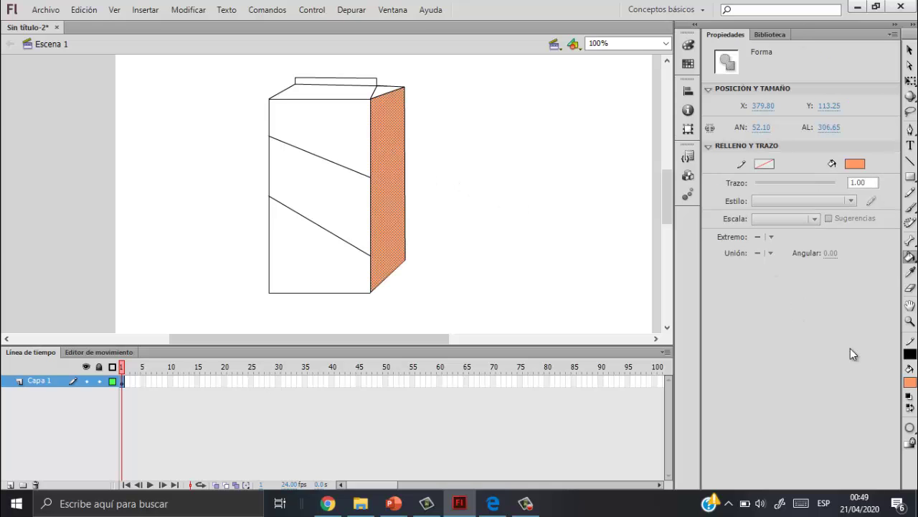
Fill the front face's upper and lower bands and the sloped top panel with bright orange.
click(911, 380)
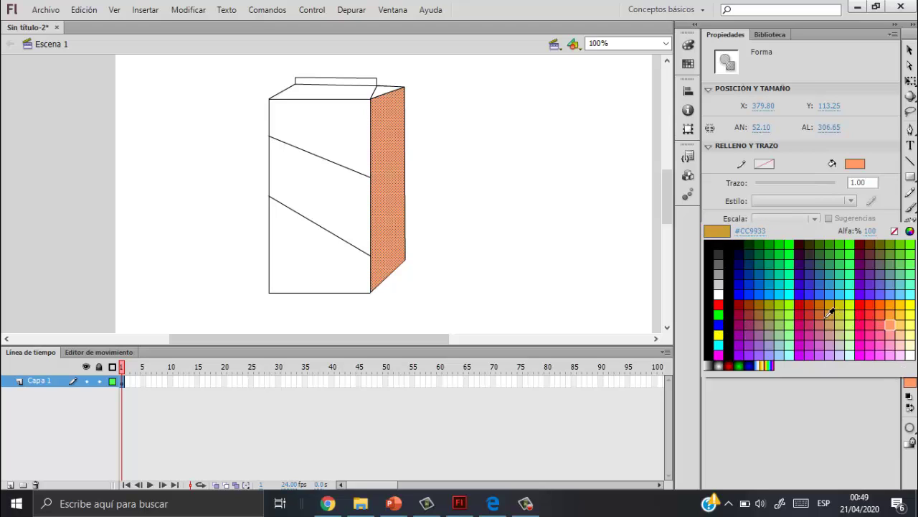
click(888, 305)
click(329, 122)
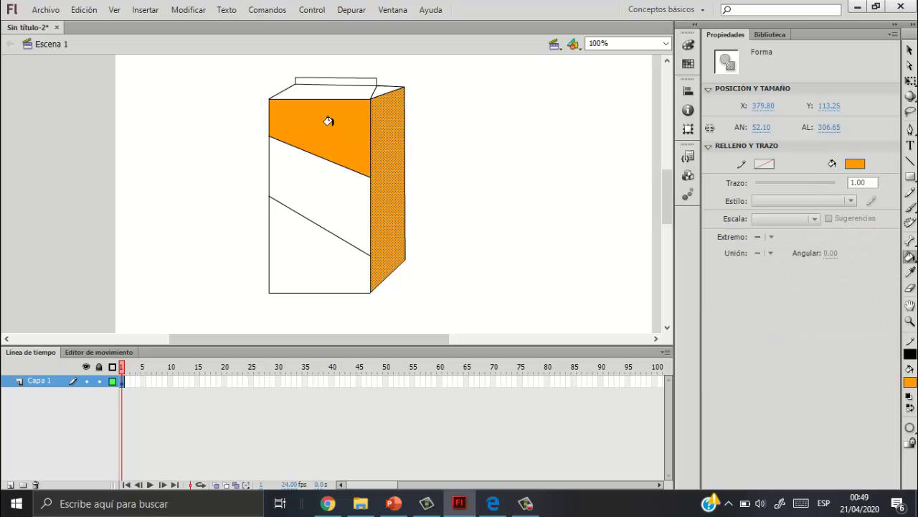
click(319, 243)
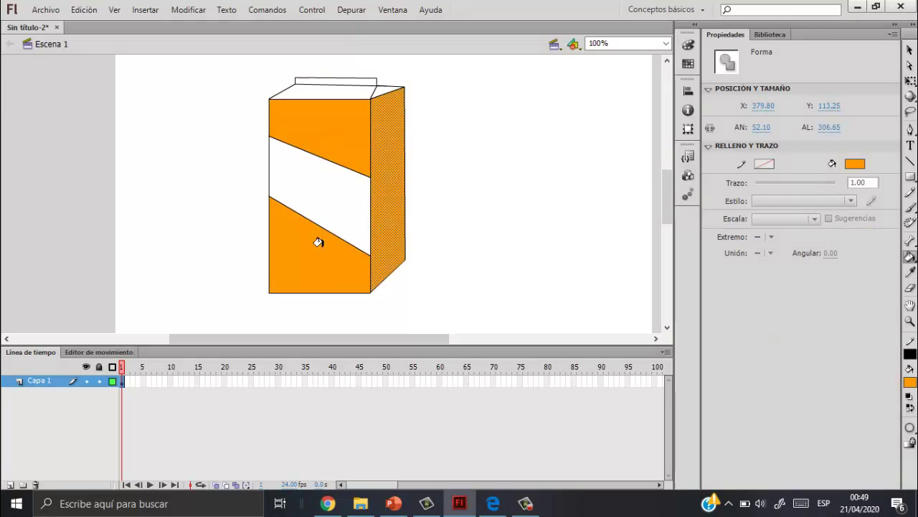
click(344, 86)
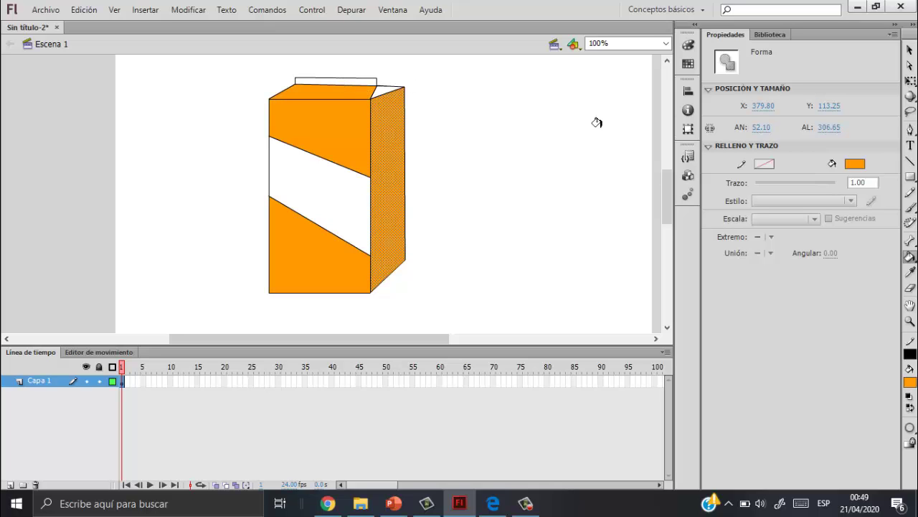
Fill the small triangle at the carton's upper right and the narrow top flap with light salmon orange.
click(912, 381)
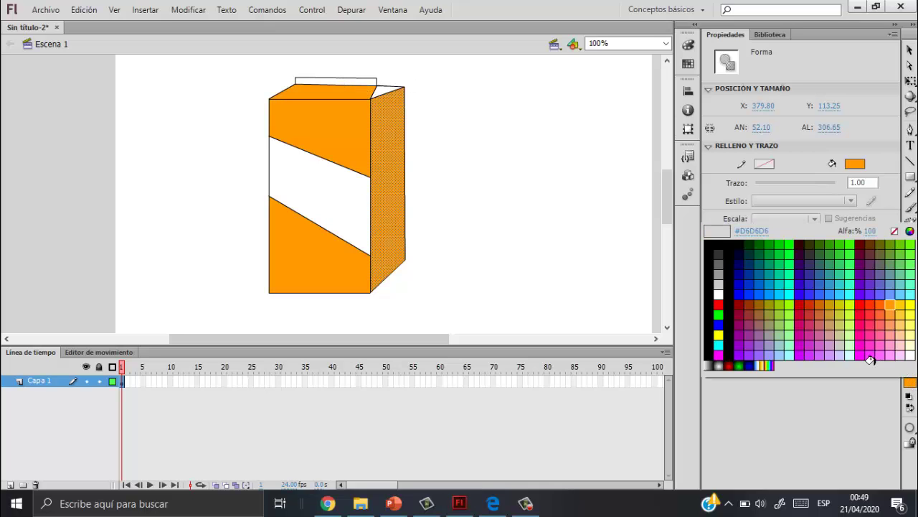
click(895, 315)
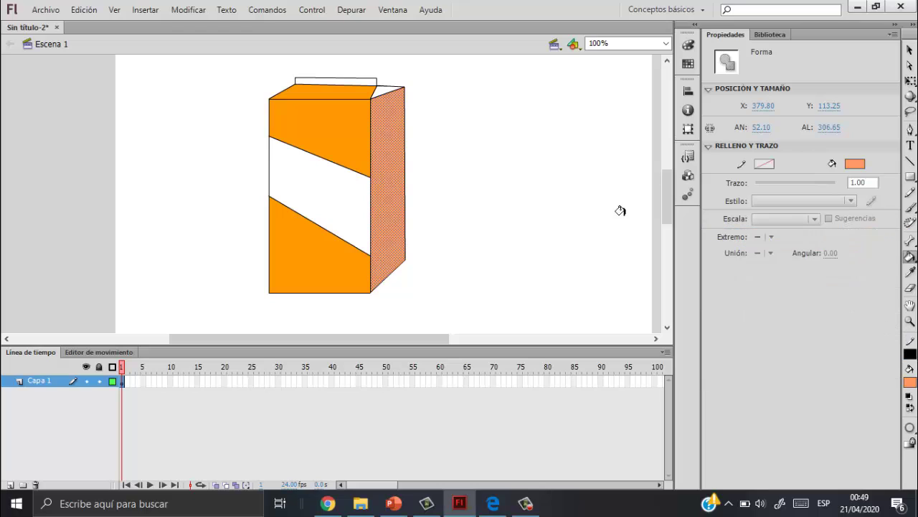
click(377, 88)
click(351, 79)
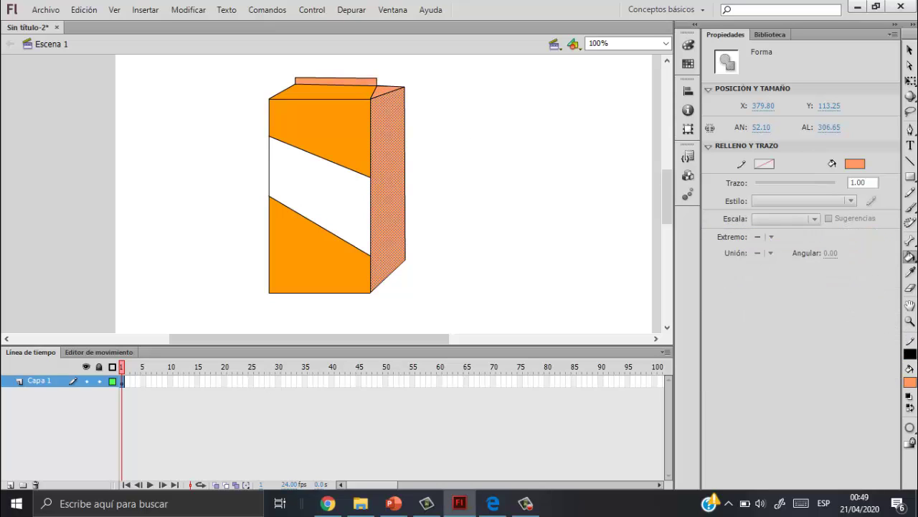
Recolor the selected right side face muted red and deselect it.
click(910, 381)
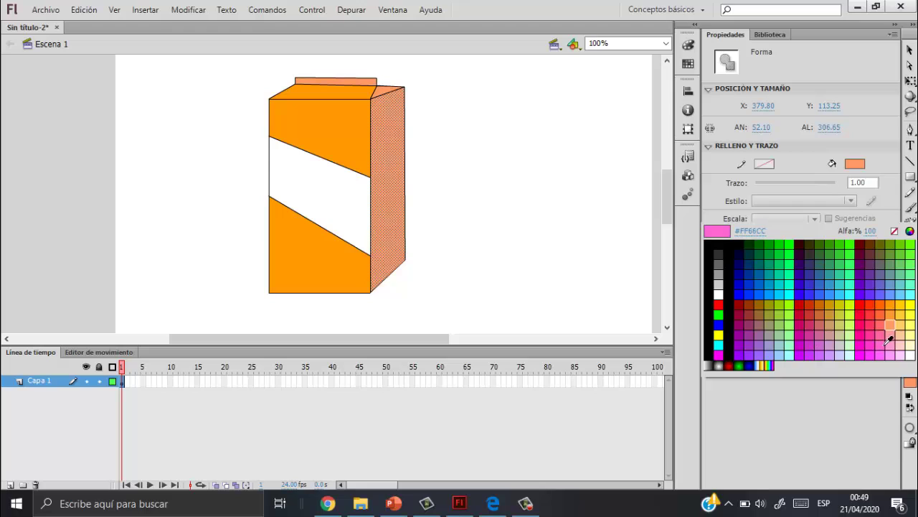
click(828, 322)
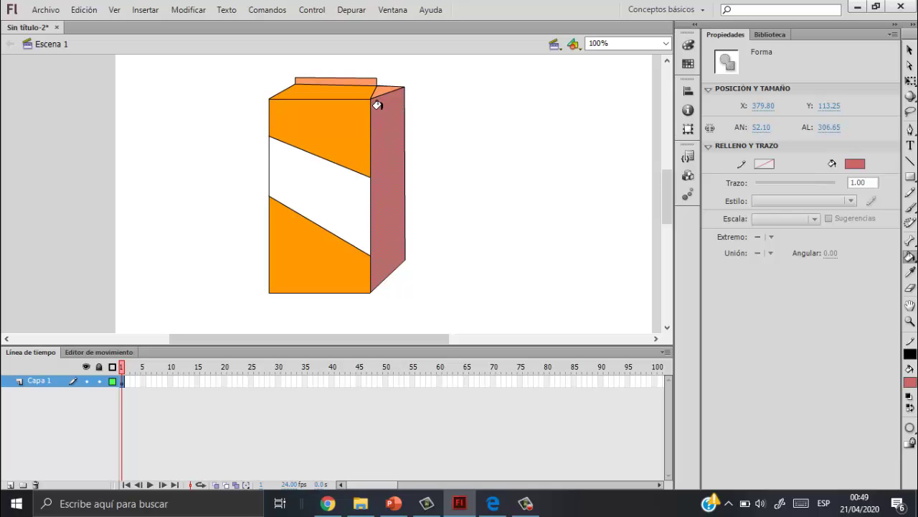
click(910, 49)
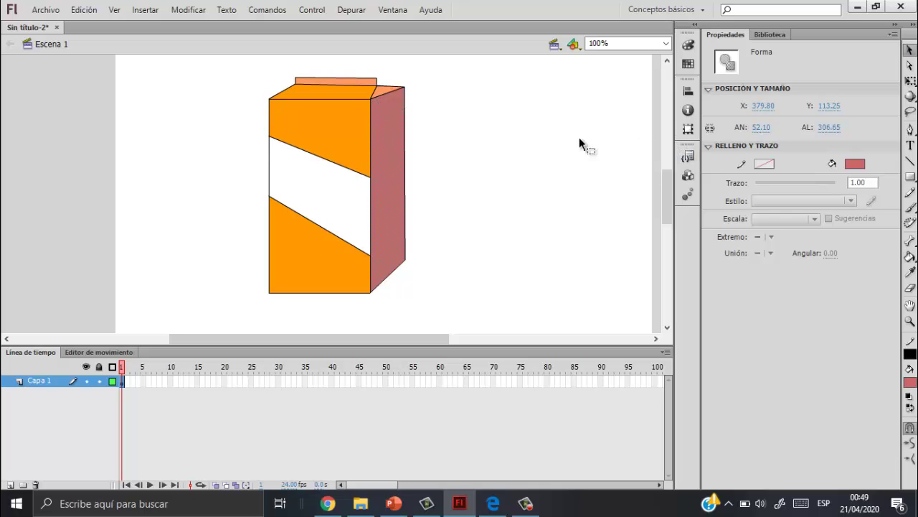
click(504, 130)
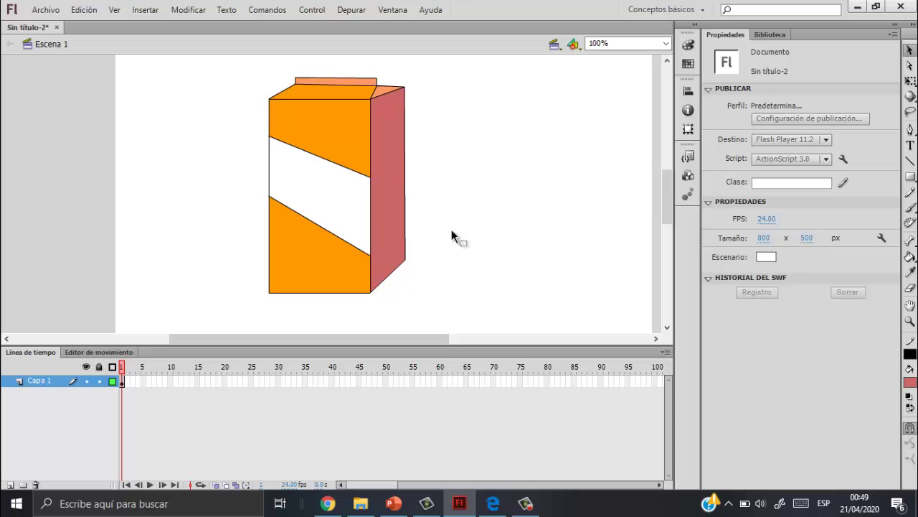
Fill the middle diagonal band of the front face with bright green #00FF00 and deselect it.
click(910, 382)
click(722, 314)
click(304, 207)
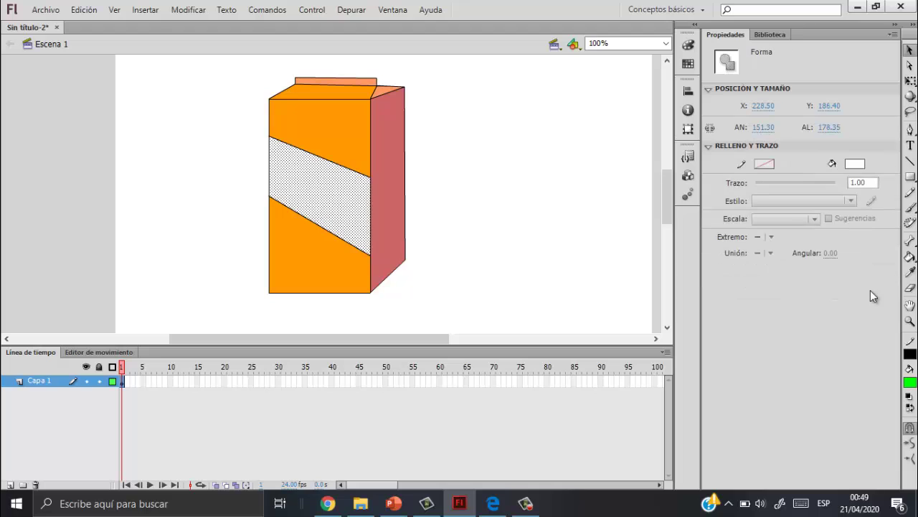
click(909, 256)
click(290, 204)
click(910, 50)
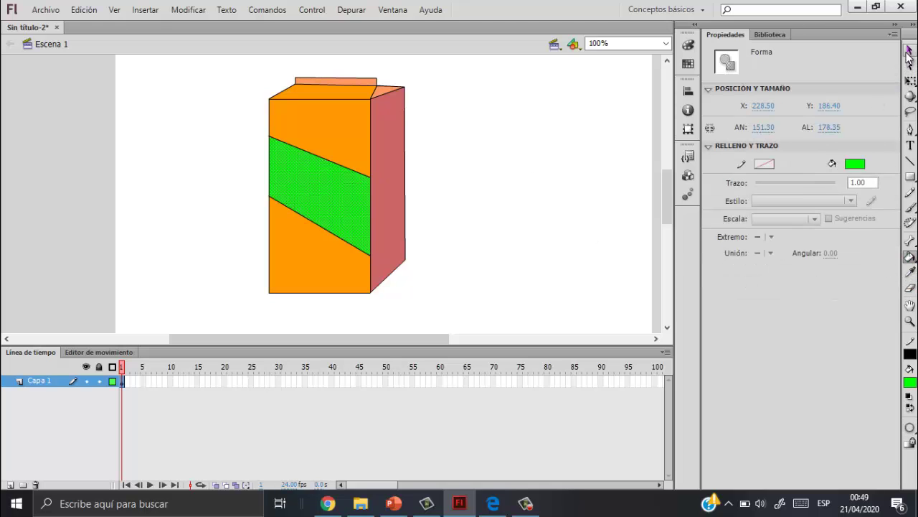
click(549, 178)
Recolor the carton's right side face light orange, slightly paler than the top panel, and deselect it.
click(386, 145)
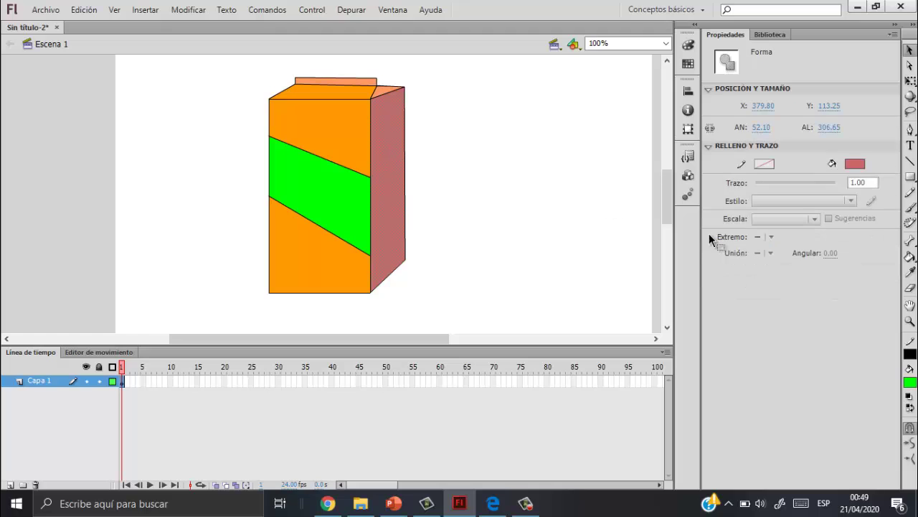
click(909, 381)
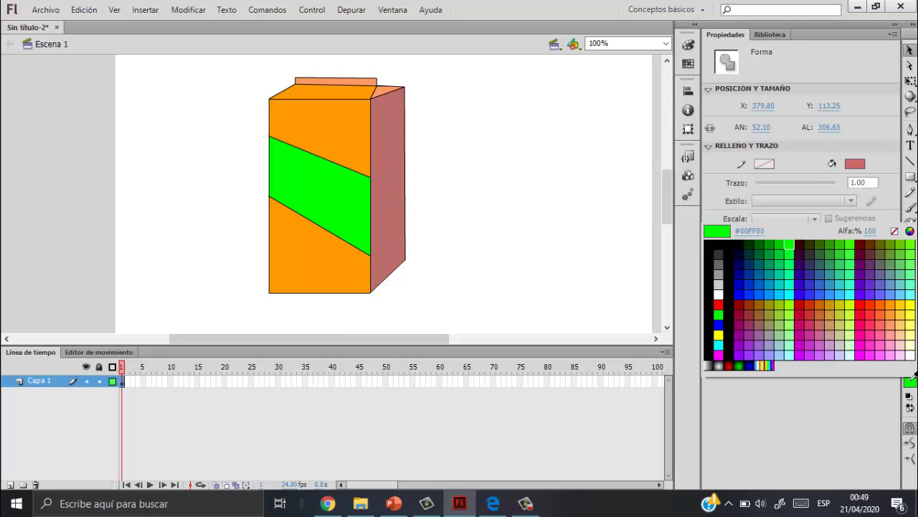
click(890, 318)
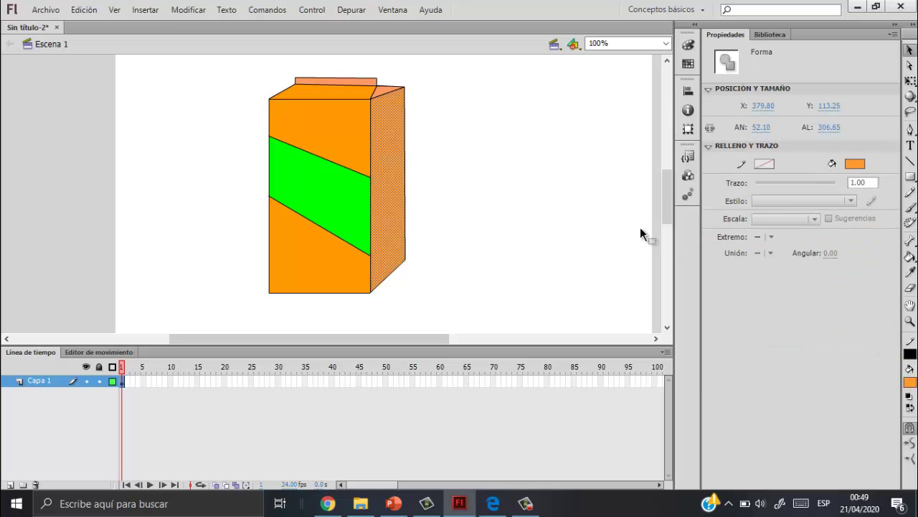
click(597, 213)
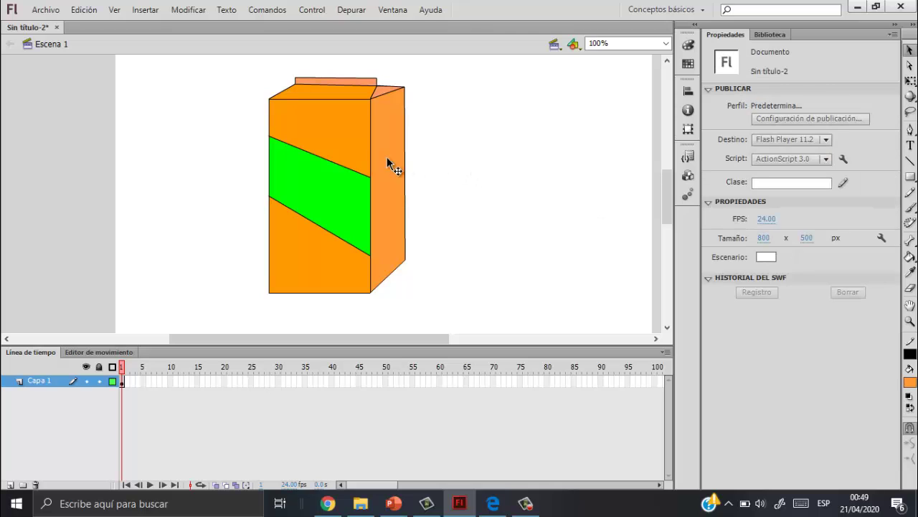
Recolor the front face's upper band lime green #99FF33 and its lower band yellow.
click(359, 143)
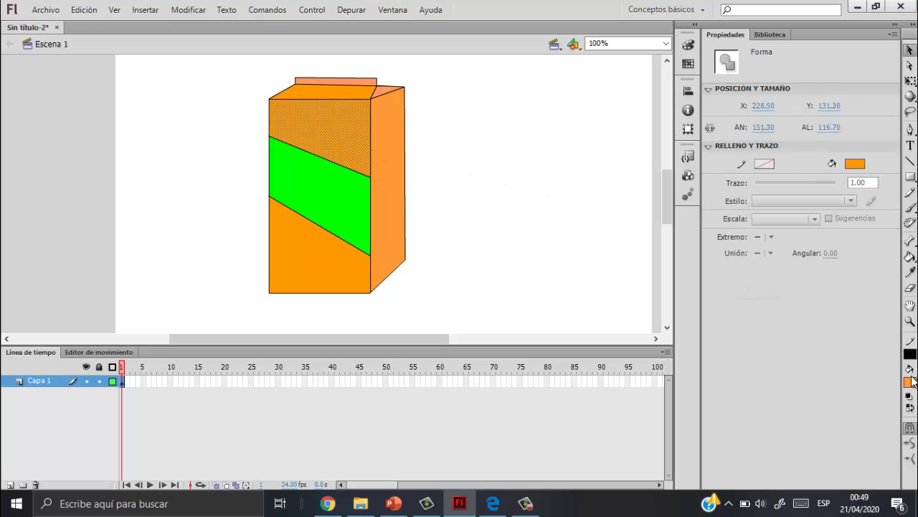
click(910, 382)
click(790, 314)
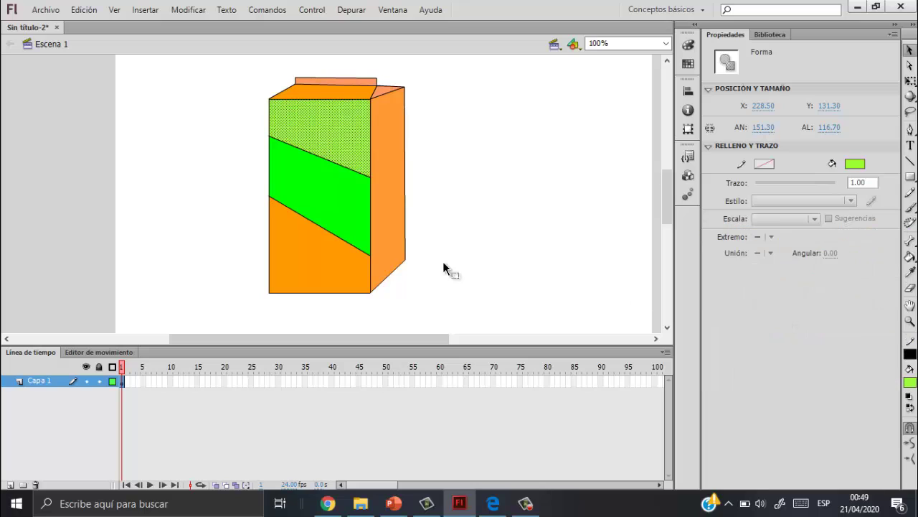
click(337, 275)
click(910, 382)
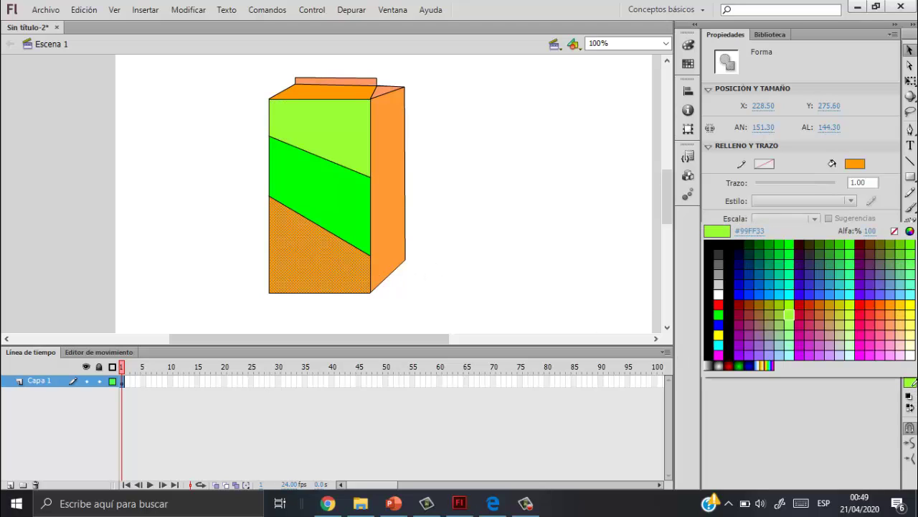
click(719, 339)
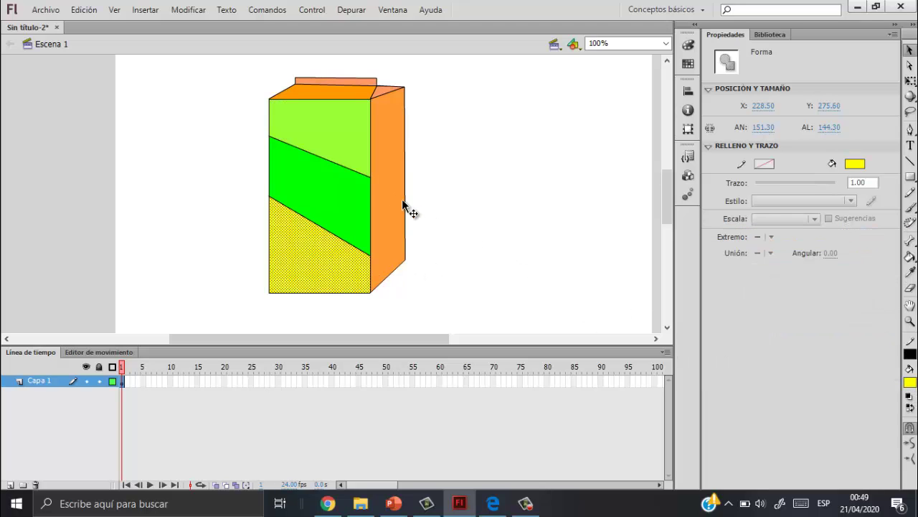
Recolor the upper band of the carton's front face yellow.
click(359, 168)
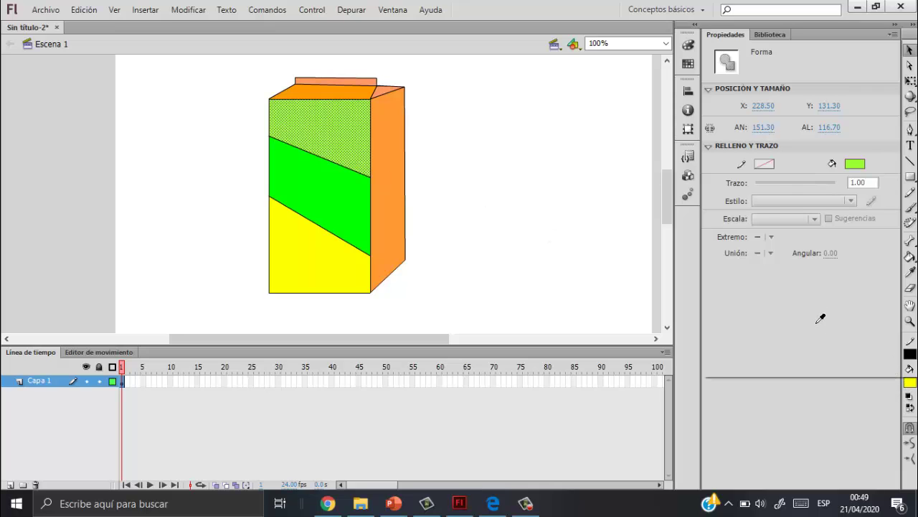
click(909, 382)
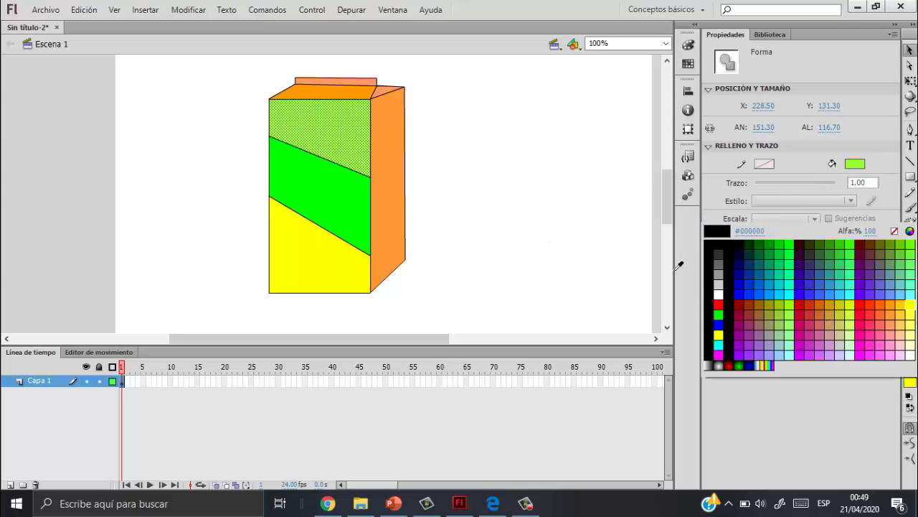
click(718, 338)
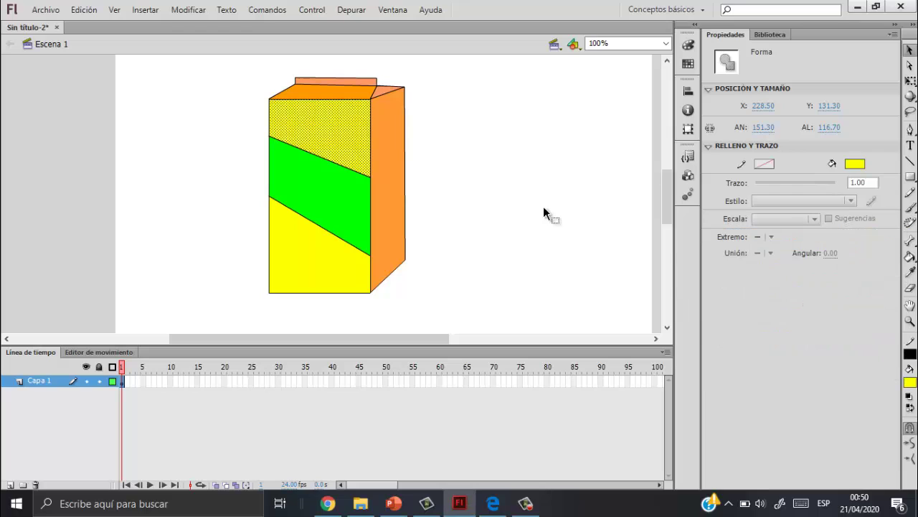
Fill the carton's sloped top panel above the front face with the same yellow and deselect it.
click(345, 91)
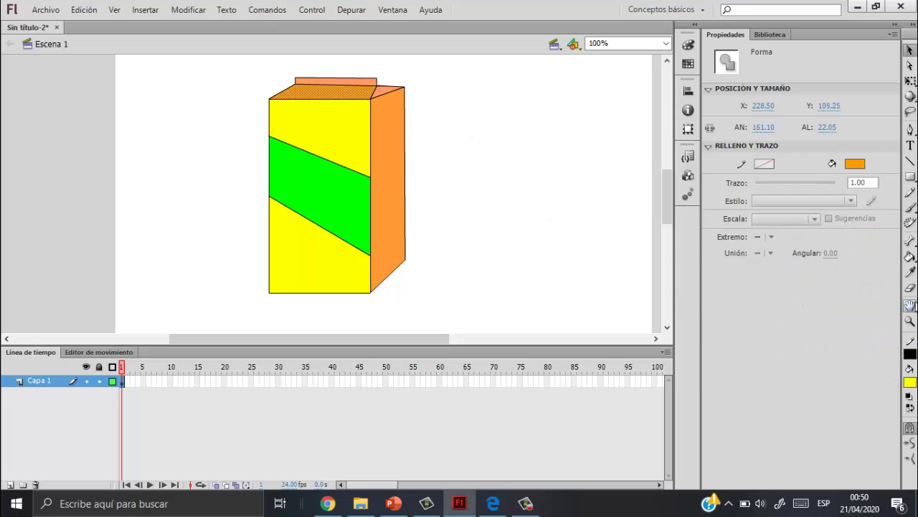
click(909, 257)
click(338, 91)
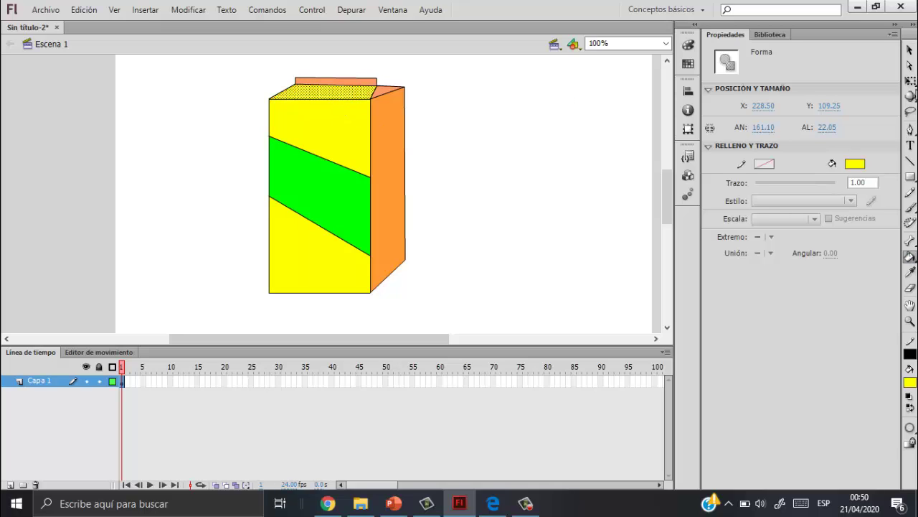
click(909, 50)
click(543, 143)
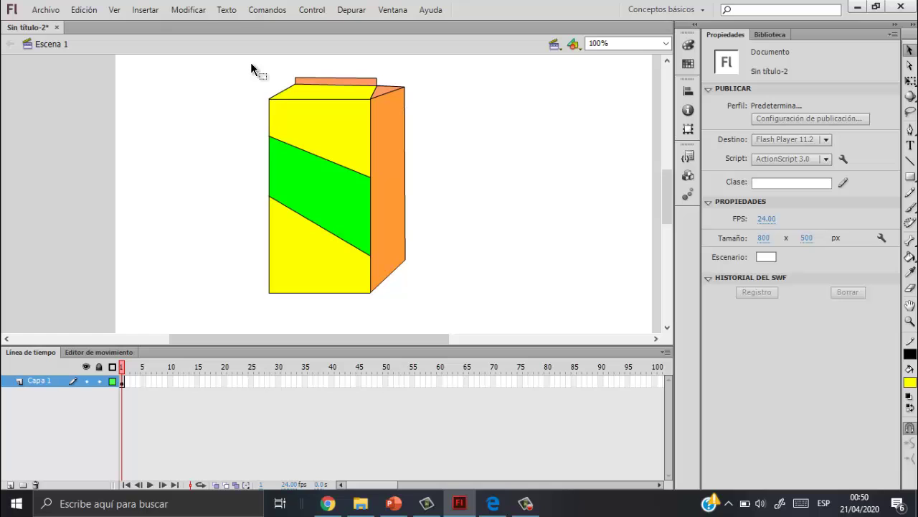
Group all parts of the carton into one object, reposition it slightly lower on the stage, and deselect it.
drag(252, 63, 481, 324)
key(ctrl+g)
click(481, 185)
drag(319, 135, 254, 123)
click(496, 191)
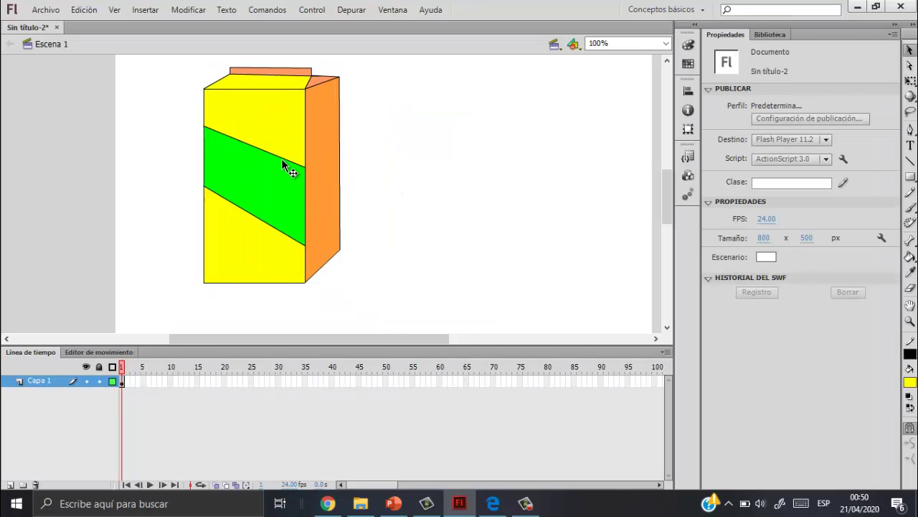
drag(290, 168, 369, 186)
click(436, 184)
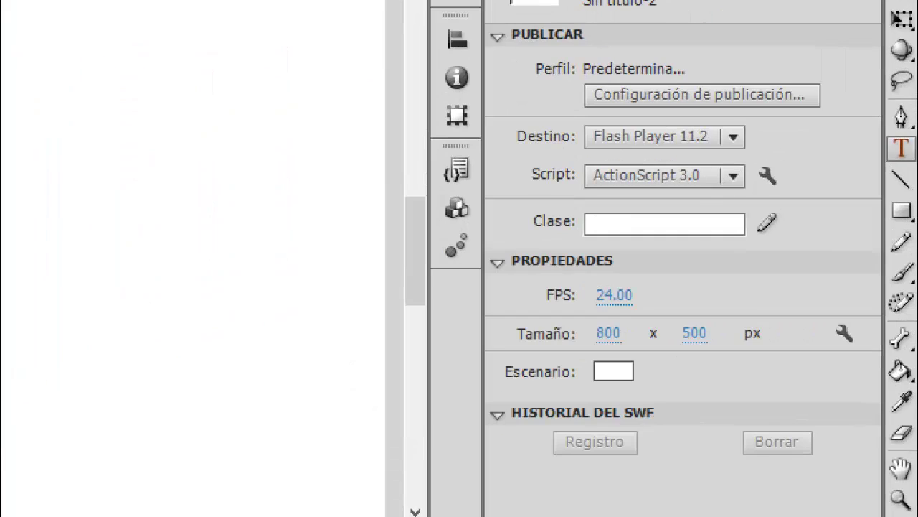
Start a static text box near the front face's upper edge with red text at 30 pt.
drag(907, 135, 896, 133)
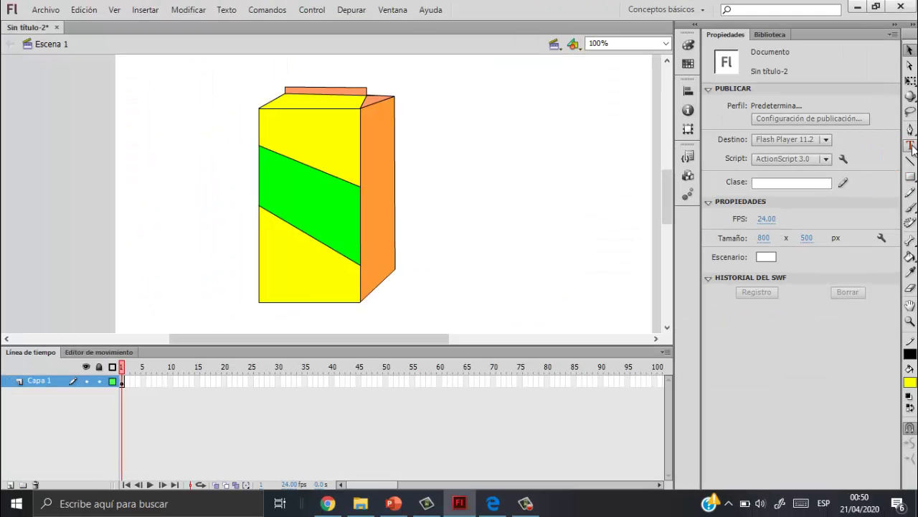
key(t)
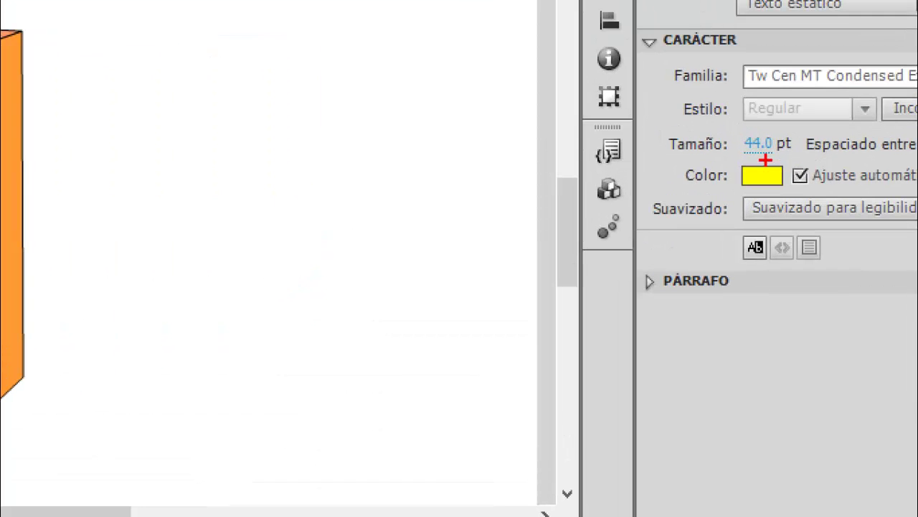
mouse_move(765, 161)
mouse_down()
mouse_move(740, 160)
mouse_move(830, 155)
mouse_move(758, 156)
mouse_up()
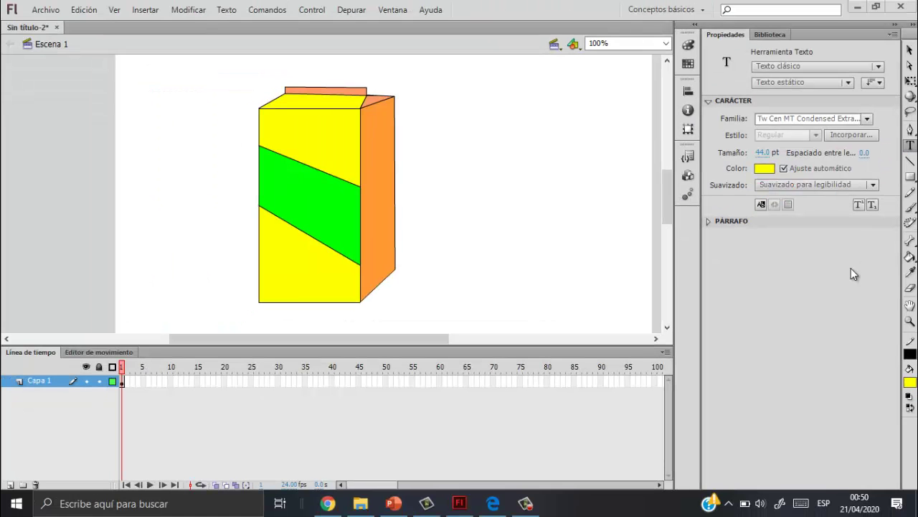
click(910, 382)
click(717, 303)
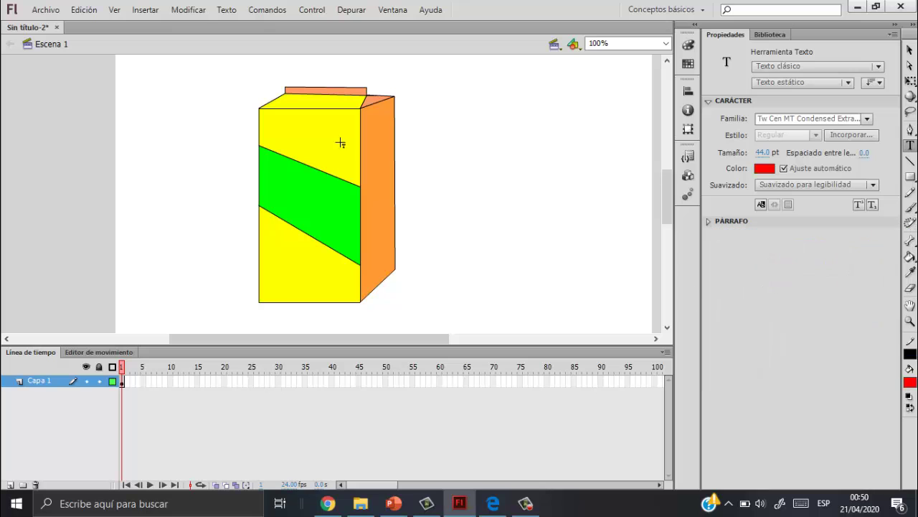
click(275, 131)
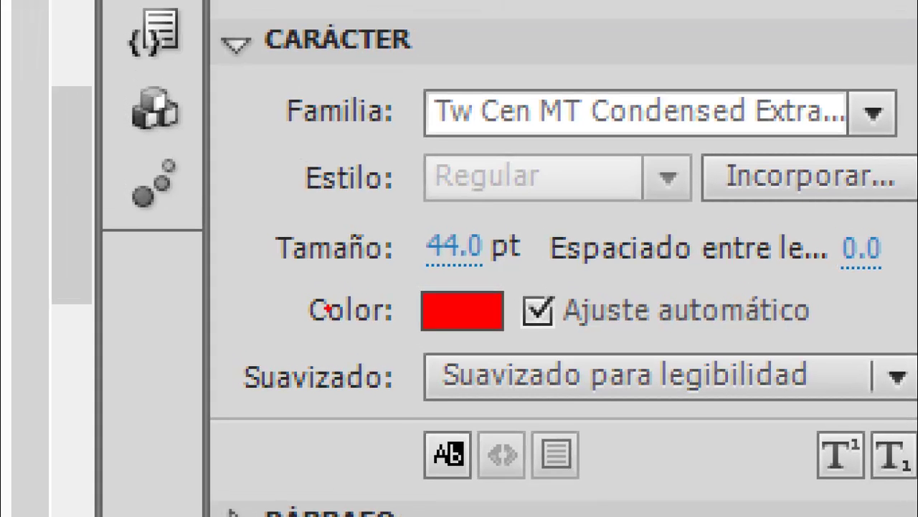
mouse_move(475, 230)
mouse_down()
mouse_move(425, 214)
mouse_move(520, 222)
mouse_move(434, 231)
mouse_up()
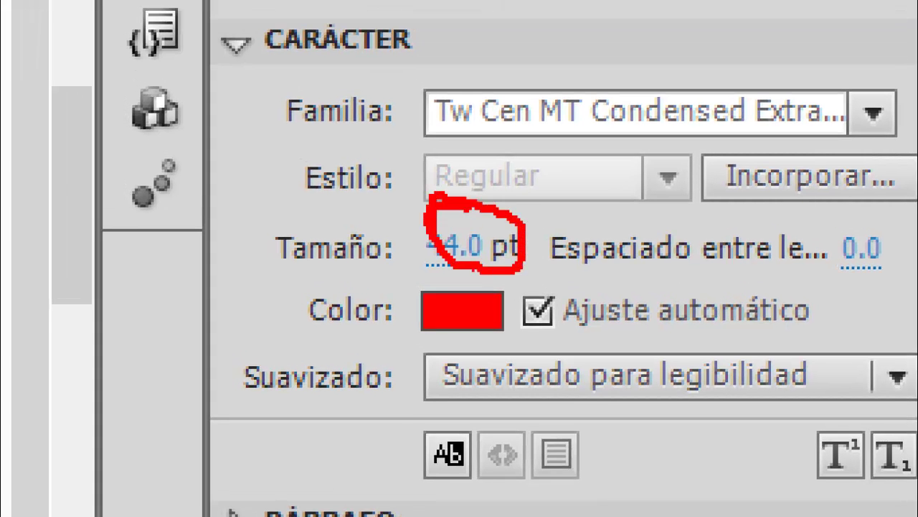
mouse_move(441, 272)
mouse_down()
mouse_move(454, 349)
mouse_move(438, 279)
mouse_up()
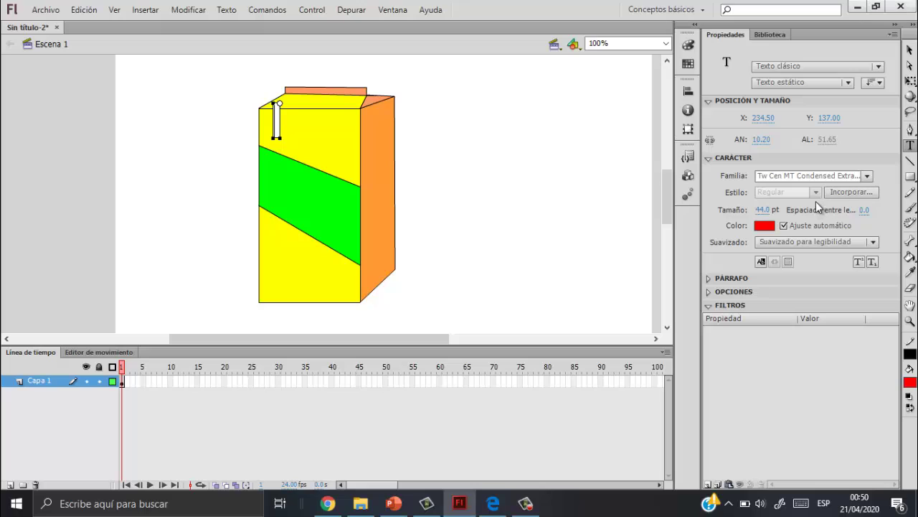
drag(766, 210, 748, 200)
Enter the text "Pura fruta" and move it down into the front face's upper yellow band.
text(p)
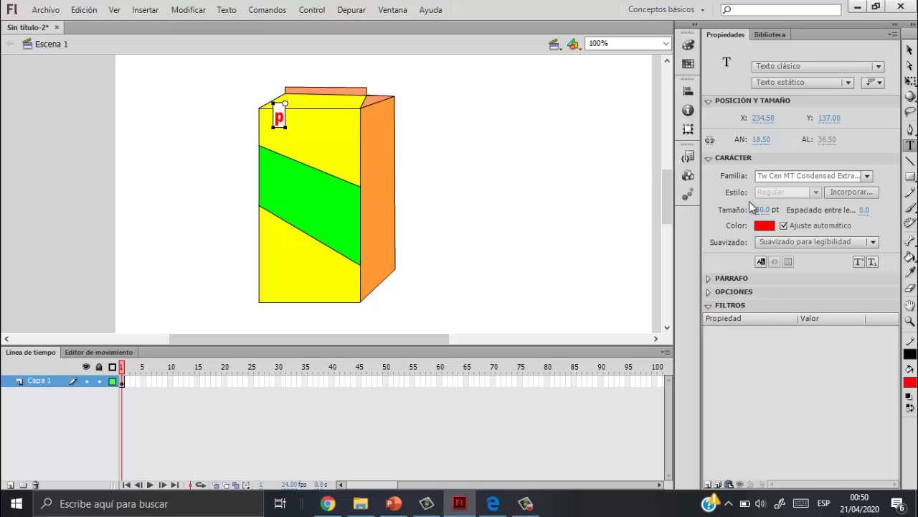
text(URA)
key(BackSpace)
key(BackSpace)
key(BackSpace)
key(BackSpace)
text(P)
key(BackSpace)
text(Pura)
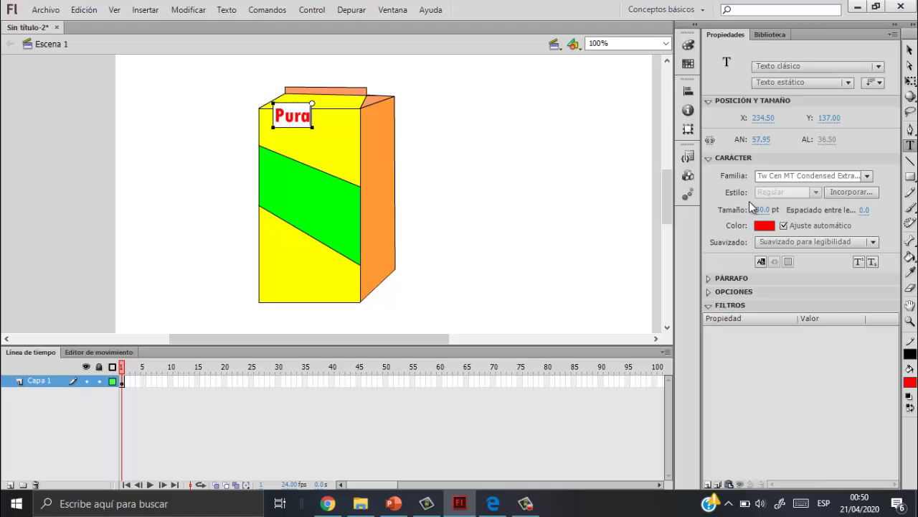
text( fr)
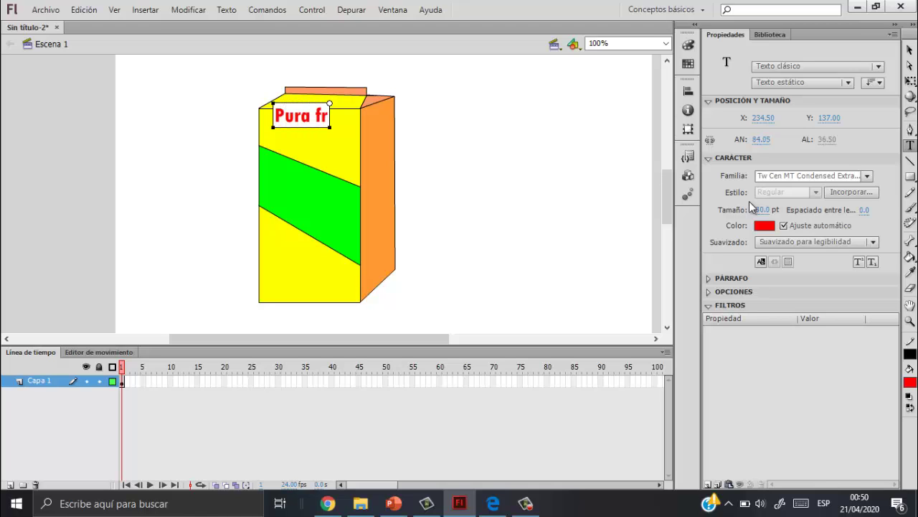
text(uta)
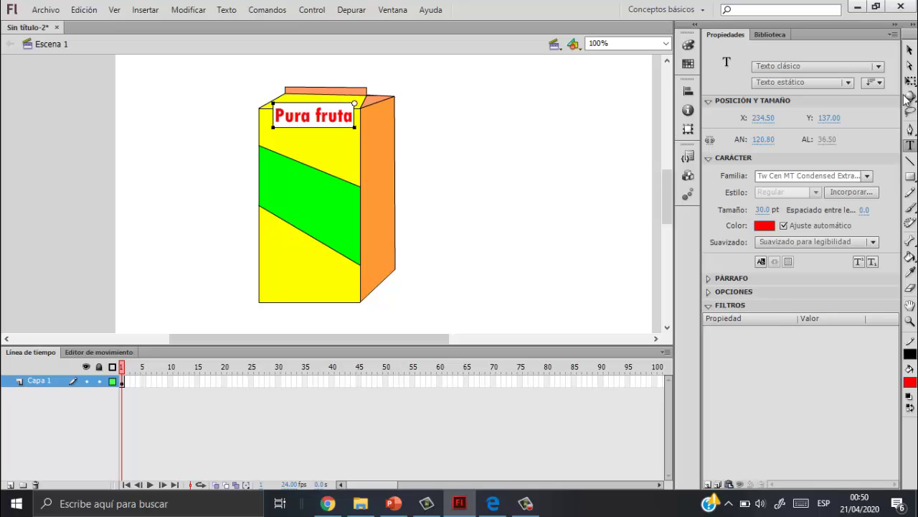
click(910, 50)
drag(303, 114, 303, 141)
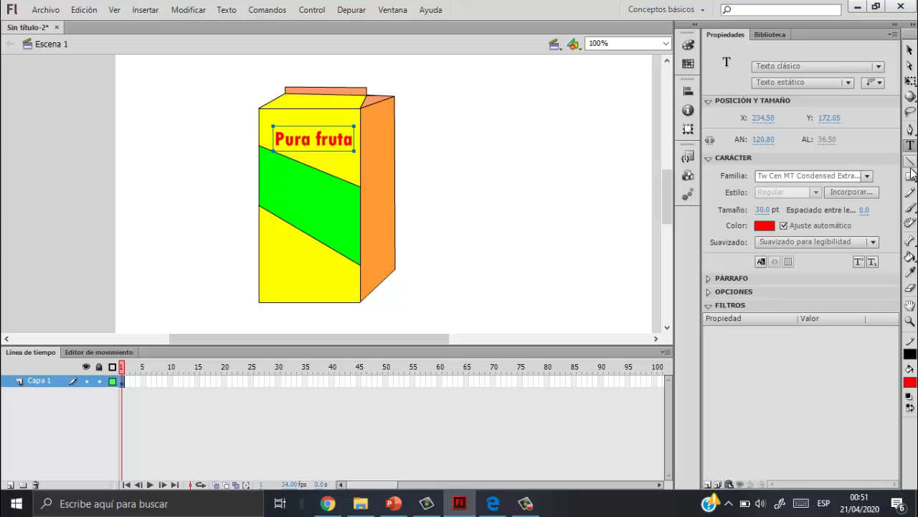
Add a second red 30 pt text reading "FRUGOS" on the green diagonal band.
click(911, 146)
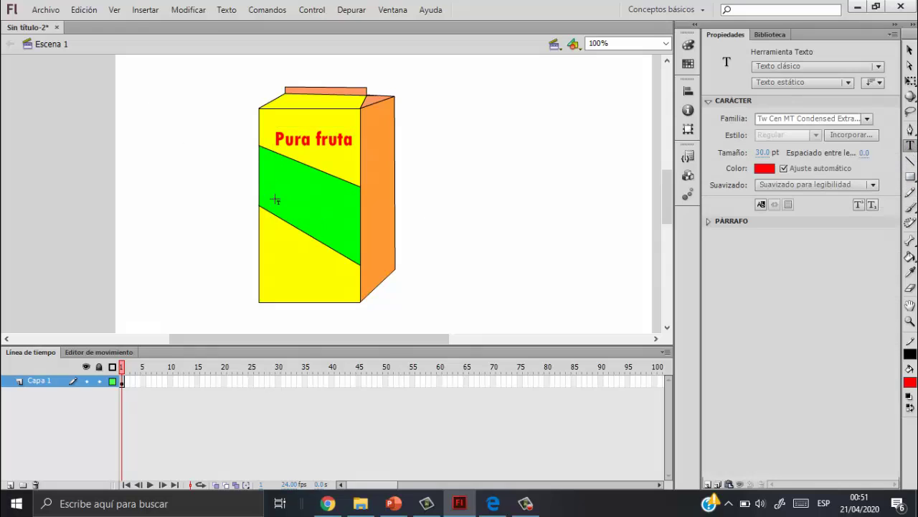
click(280, 200)
click(280, 199)
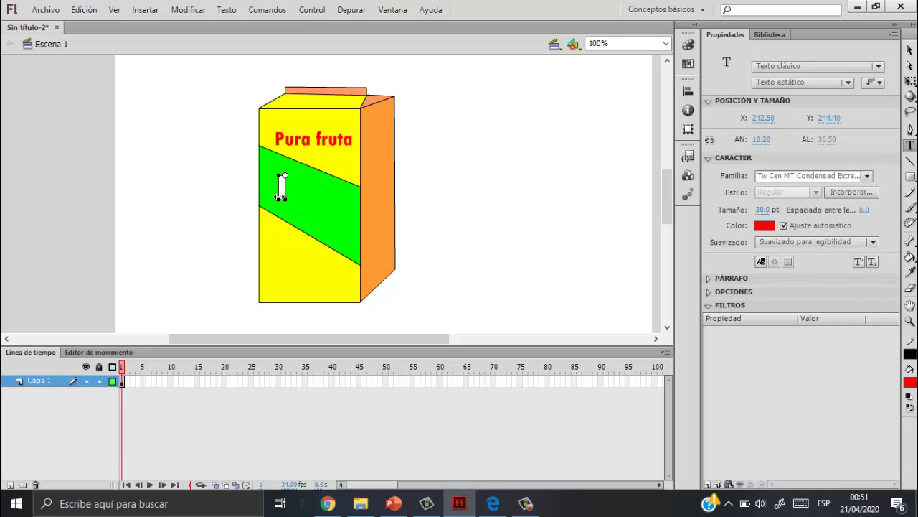
text(GR)
key(BackSpace)
key(BackSpace)
text(GRUG)
key(BackSpace)
key(BackSpace)
key(BackSpace)
key(BackSpace)
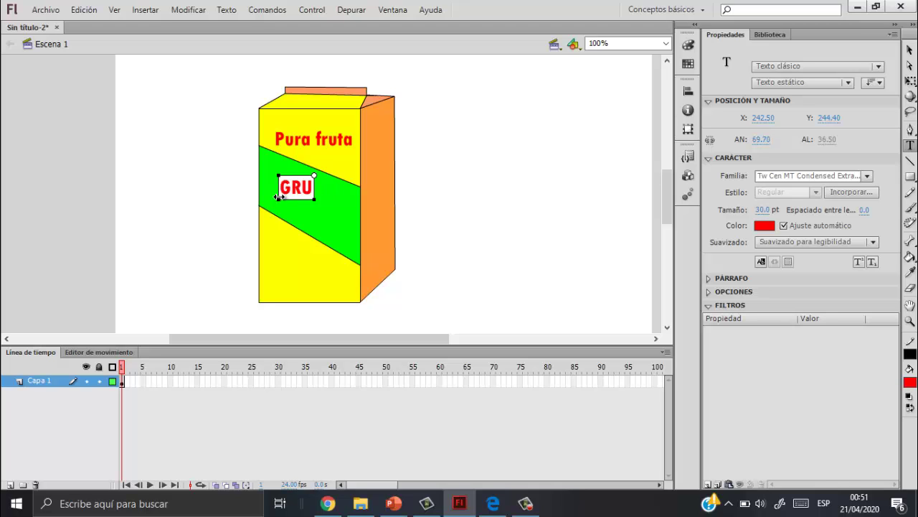
text(FRUGOS)
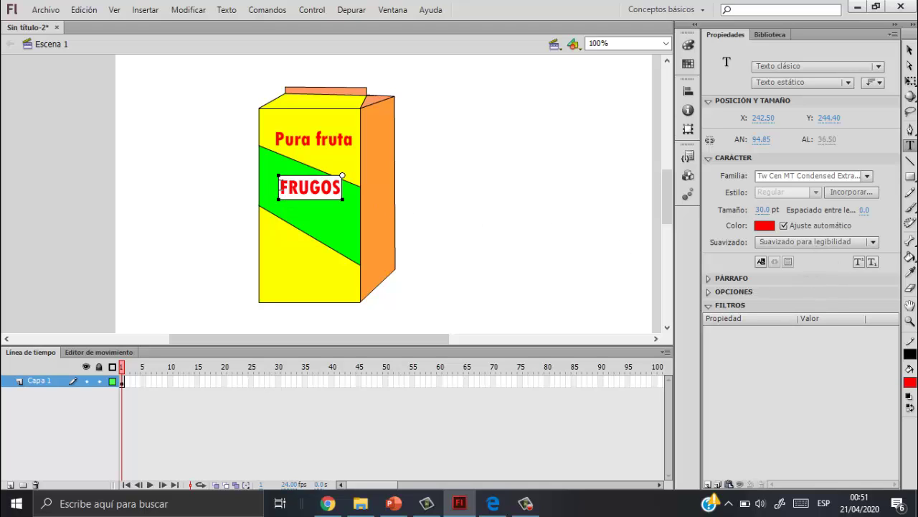
Change the font of the whole "FRUGOS" text to Showcard Gothic.
drag(279, 187, 382, 191)
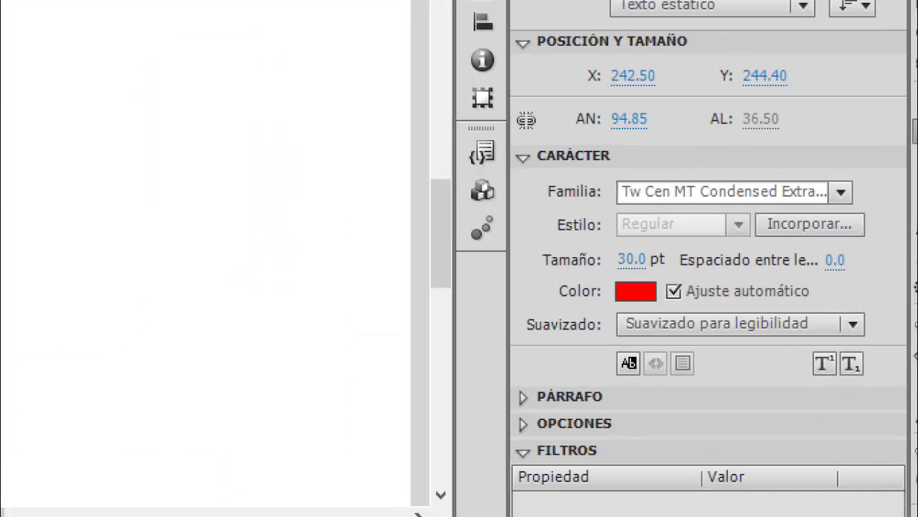
drag(850, 163, 868, 163)
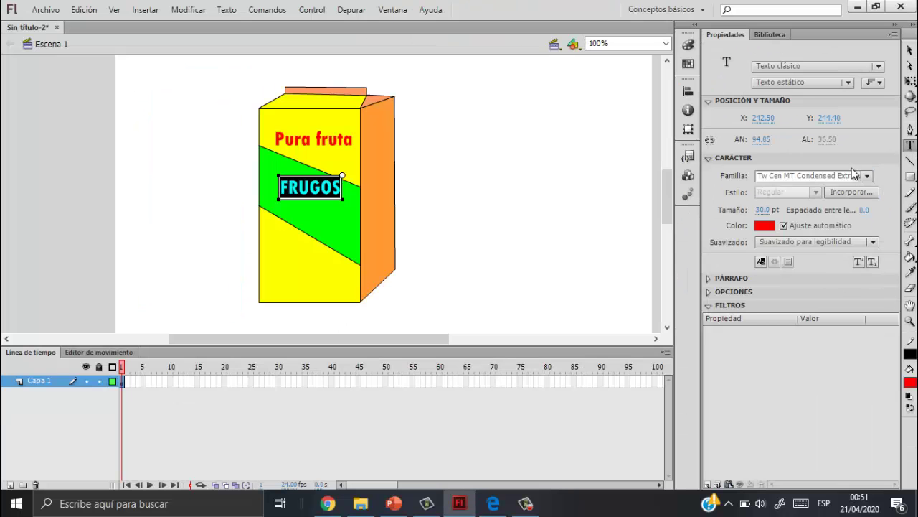
click(841, 191)
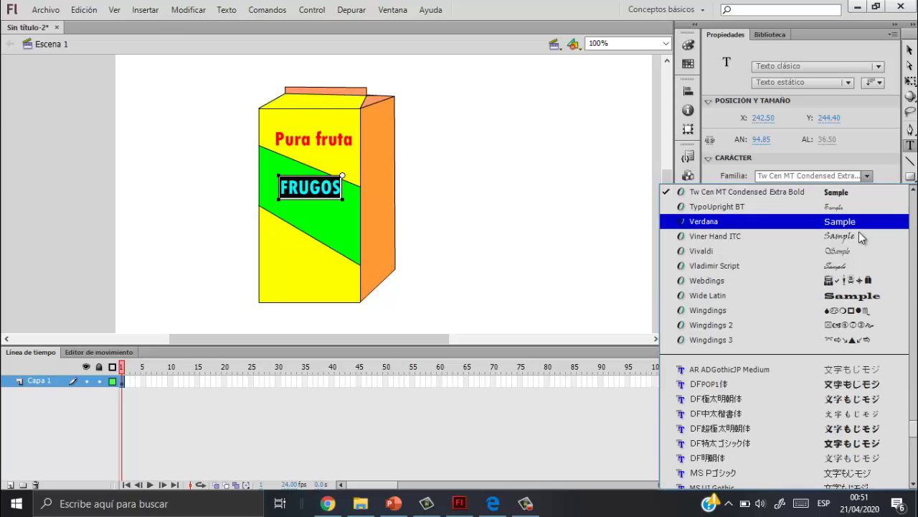
scroll(840, 264, up, 15)
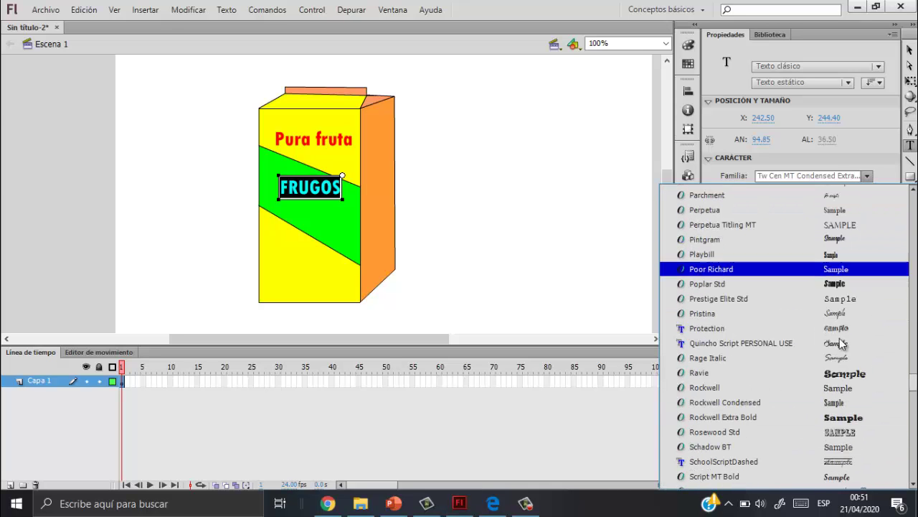
scroll(854, 420, down, 3)
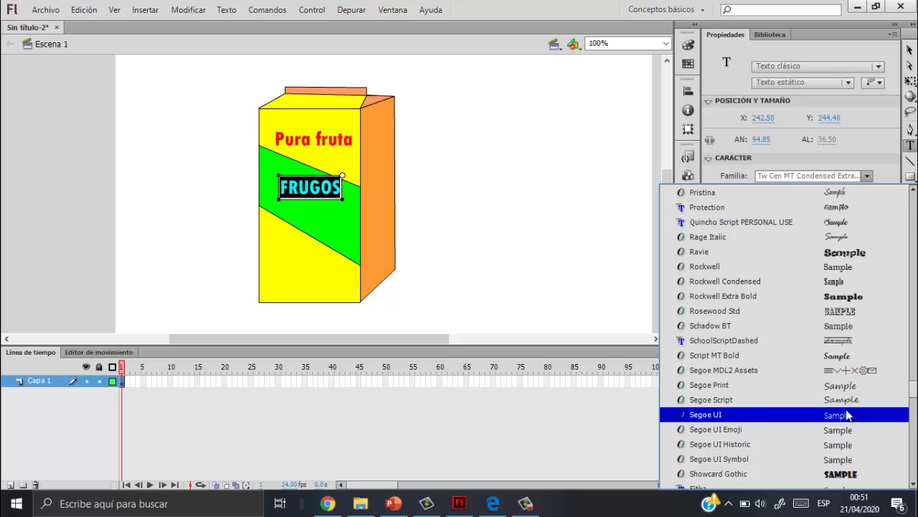
scroll(854, 438, down, 1)
click(850, 436)
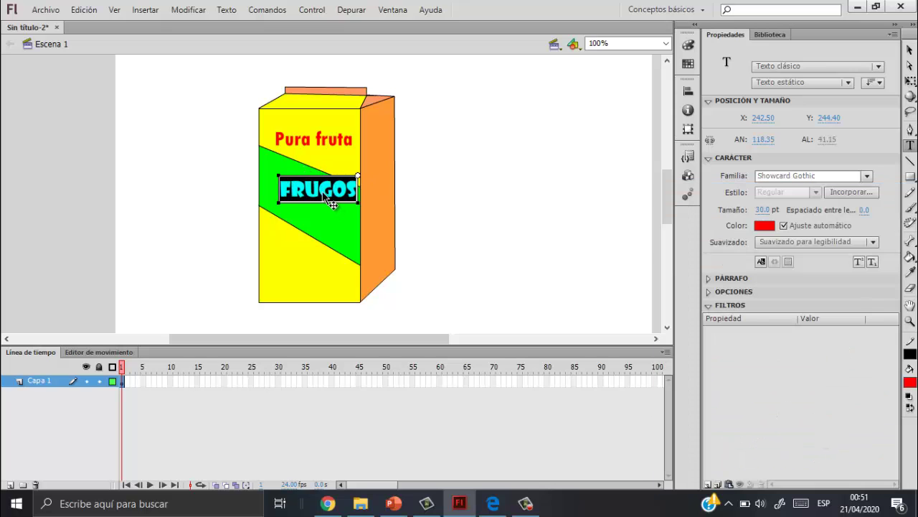
Move the "FRUGOS" text down so it sits centered across the green band.
drag(327, 202, 312, 213)
key(Escape)
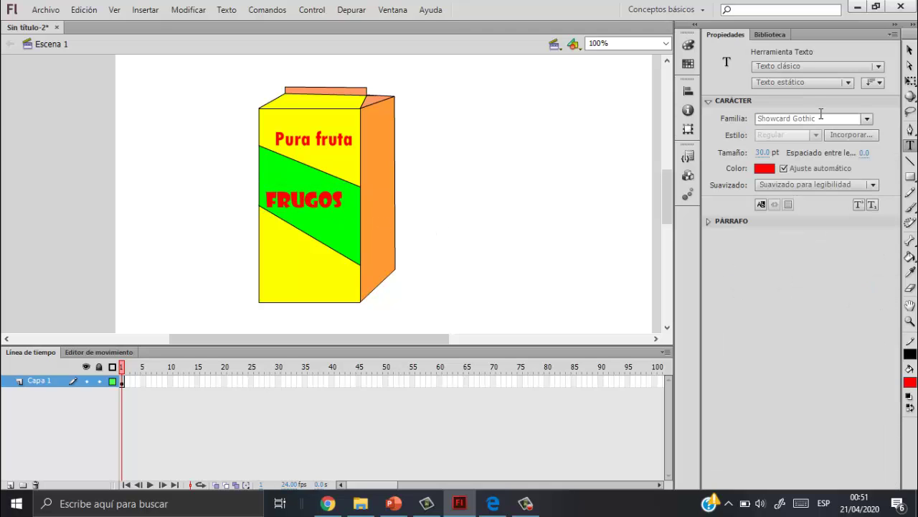
click(910, 50)
drag(334, 204, 341, 205)
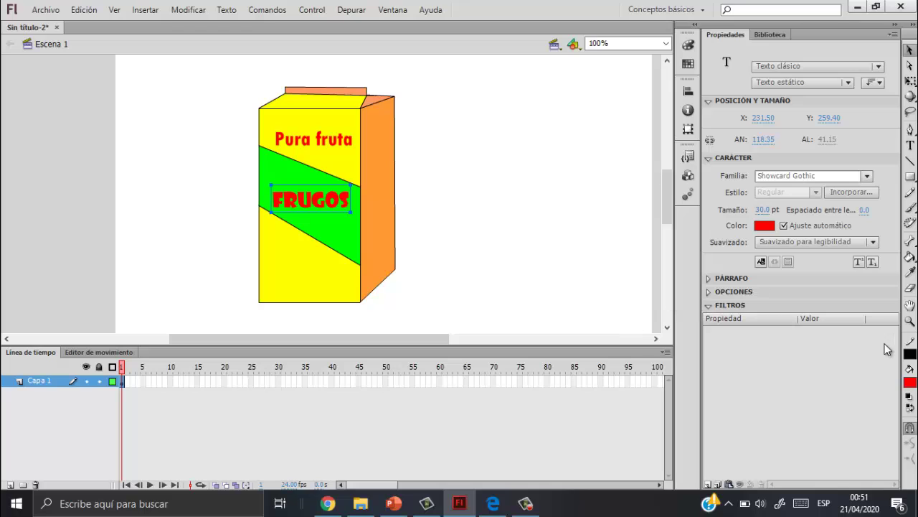
Add a third red text reading "DURAZNO" at 19 pt just below "FRUGOS" on the carton's front.
click(910, 144)
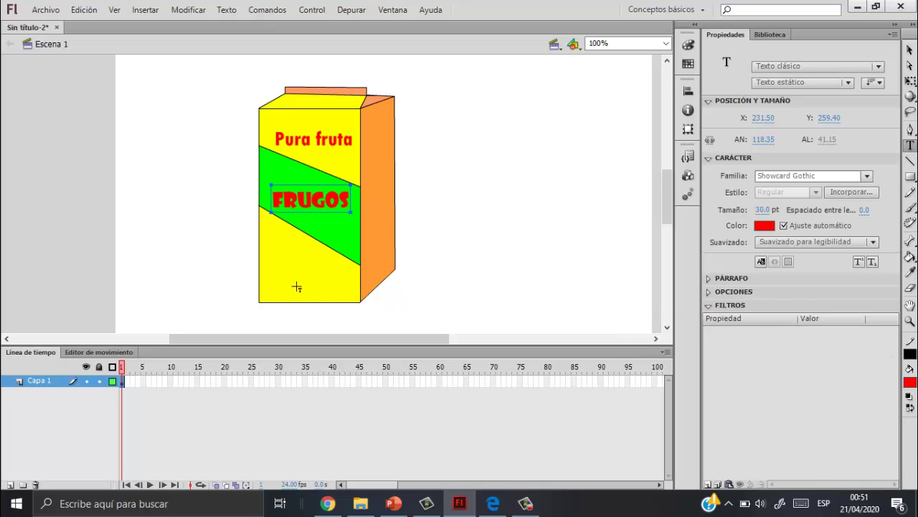
key(Escape)
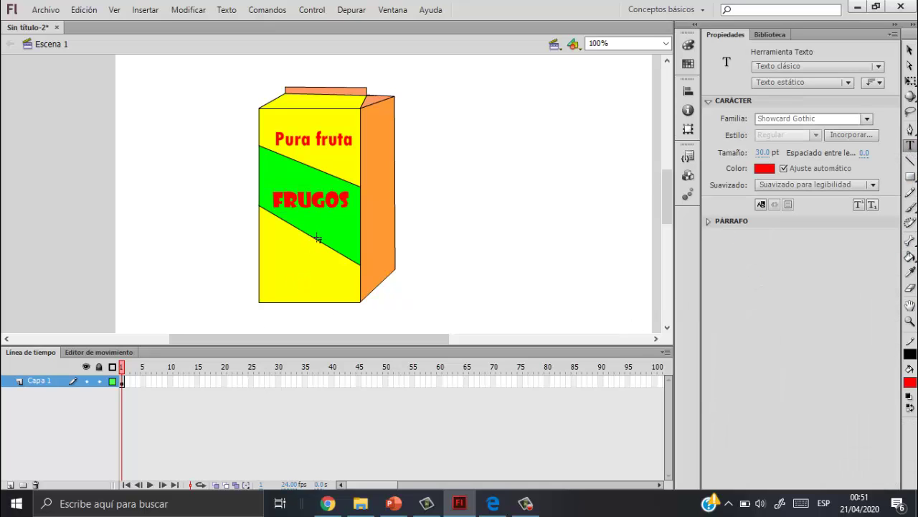
click(314, 246)
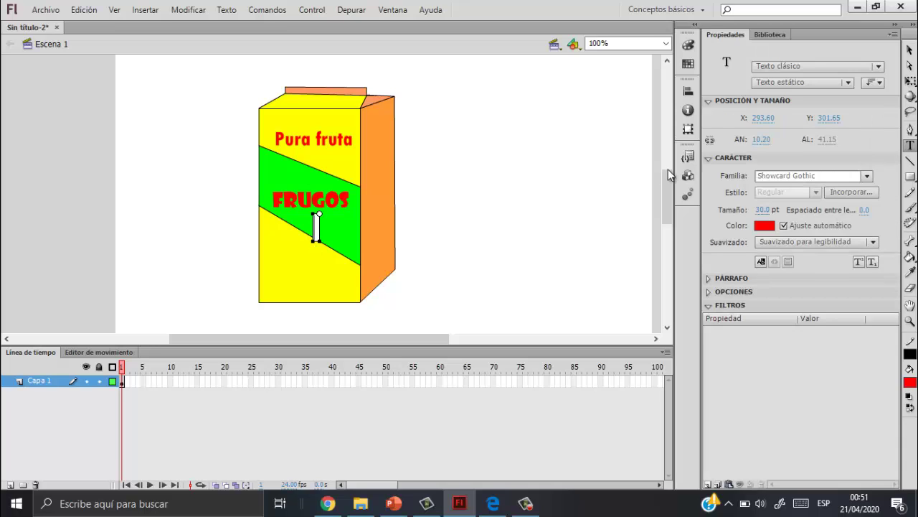
mouse_move(769, 210)
mouse_down()
mouse_move(751, 210)
mouse_move(759, 210)
mouse_up()
text(AZNO)
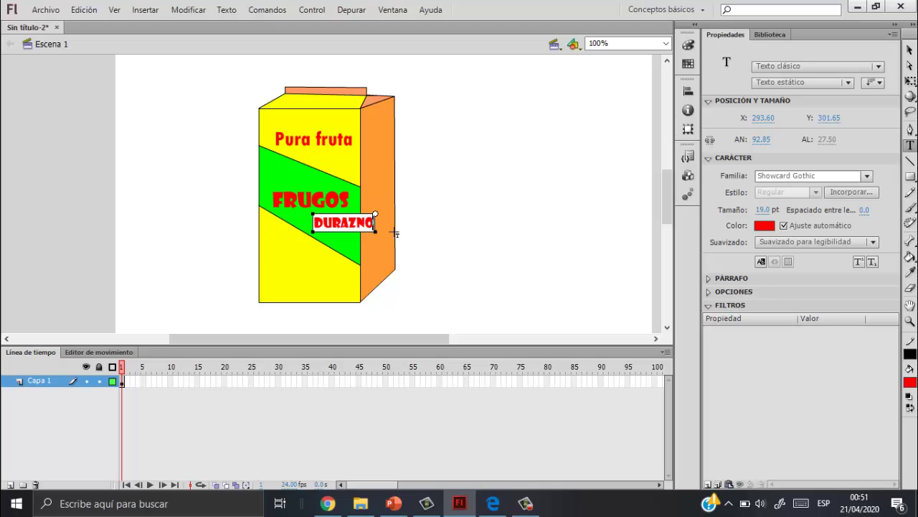
Change the font of the "DURAZNO" text to Sitka.
drag(373, 222, 320, 222)
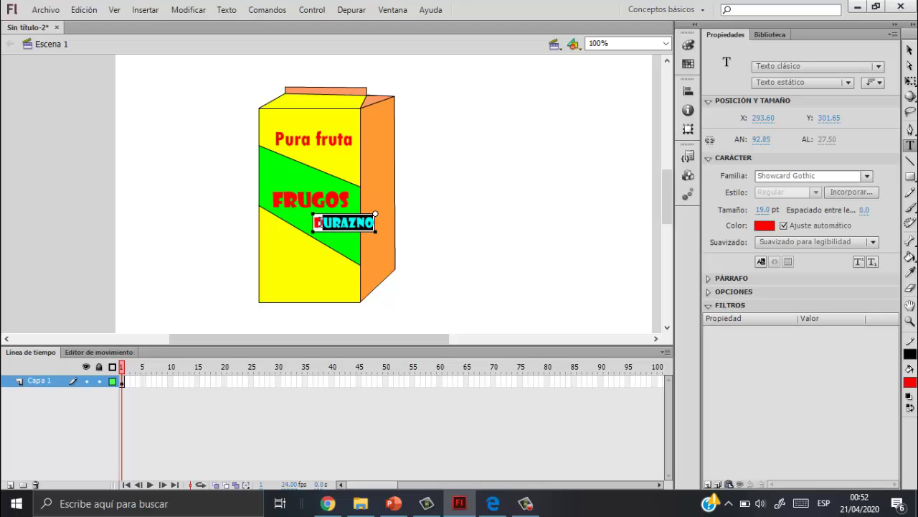
click(867, 175)
click(732, 206)
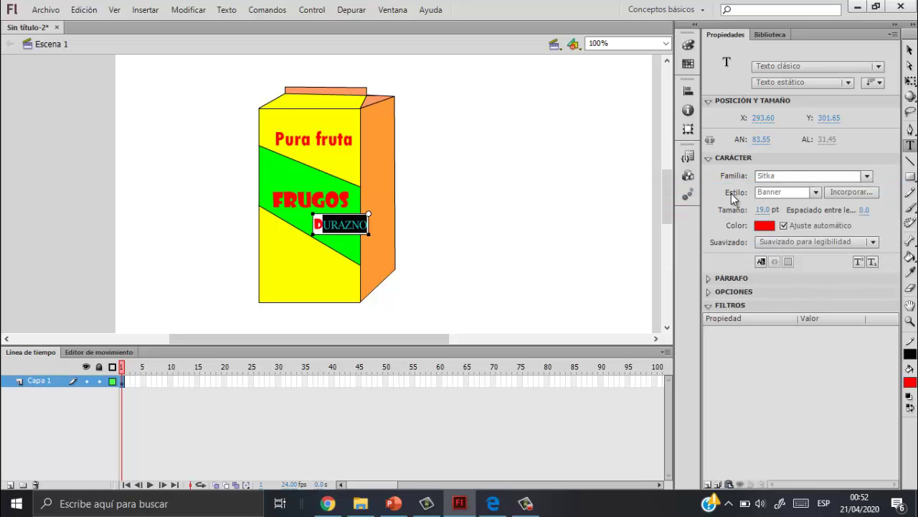
drag(320, 224, 314, 224)
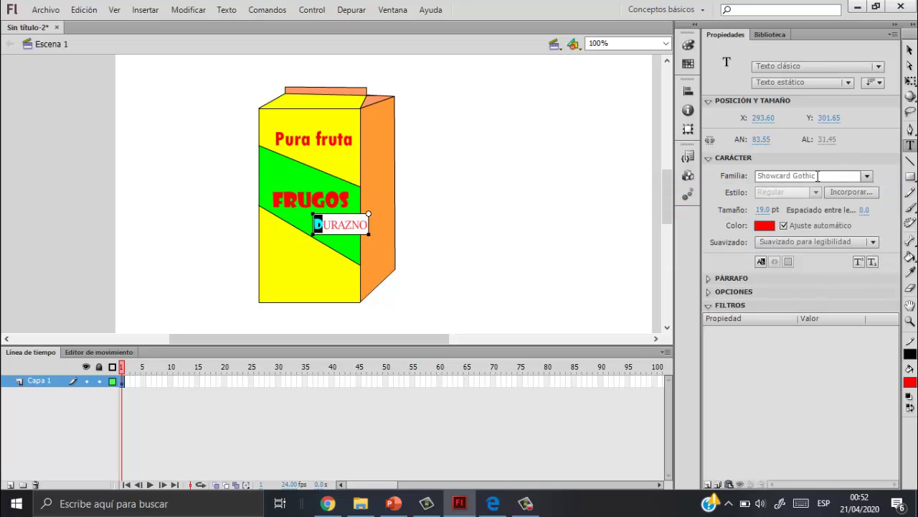
click(866, 175)
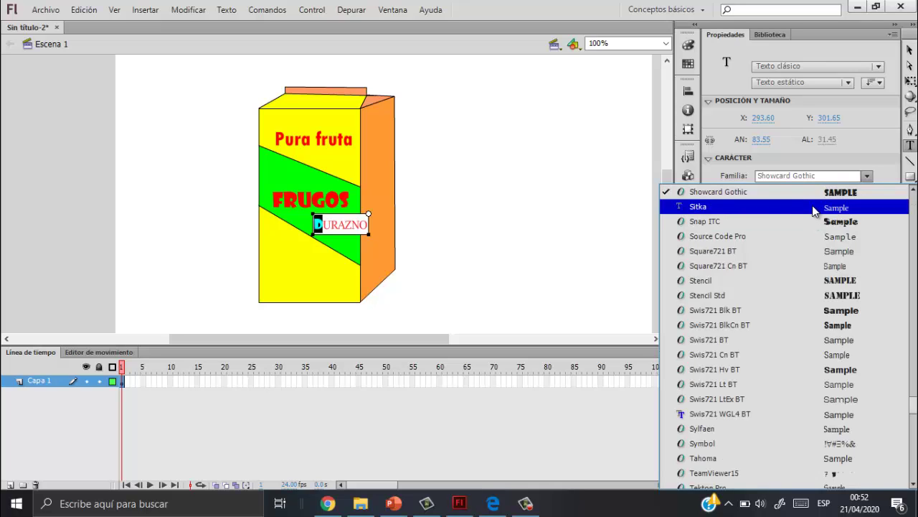
click(818, 208)
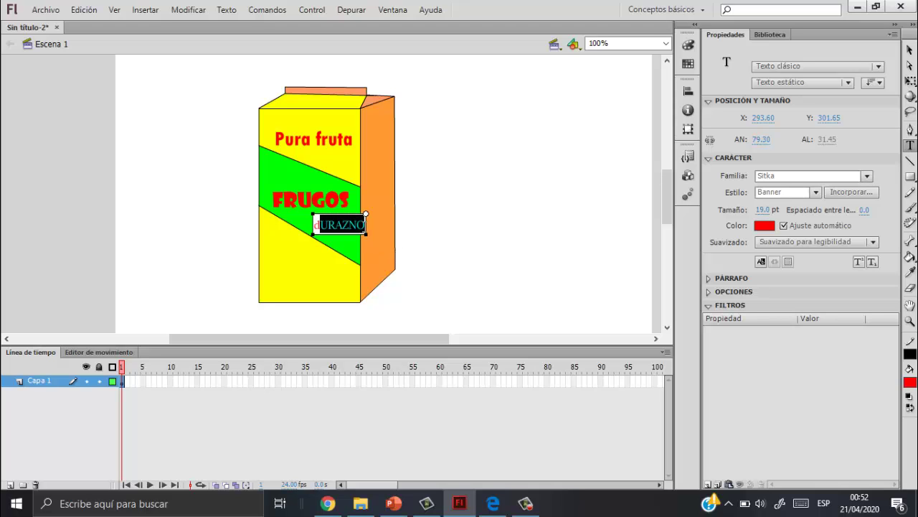
Set the font of the whole word below "FRUGOS" to Swis721 BT.
click(357, 225)
drag(357, 225, 367, 228)
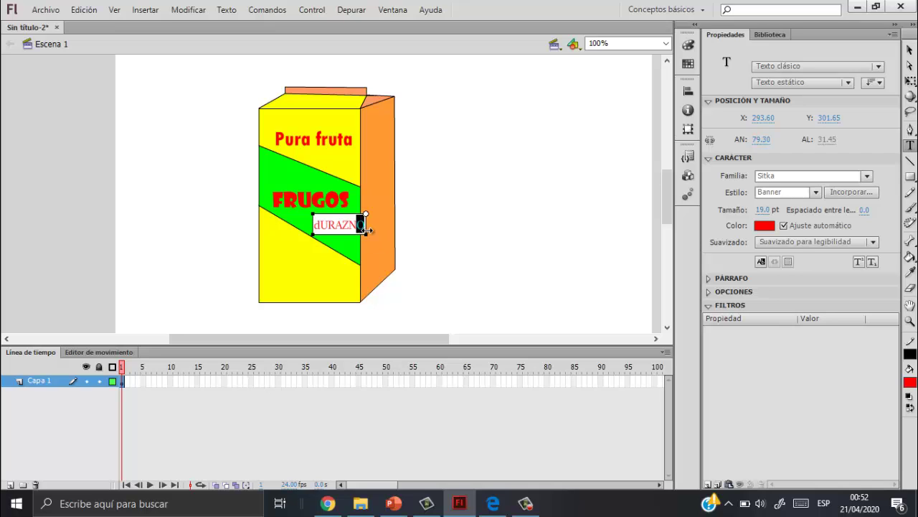
key(shift+Left)
key(shift+Left)
key(shift+Left)
key(shift+Left)
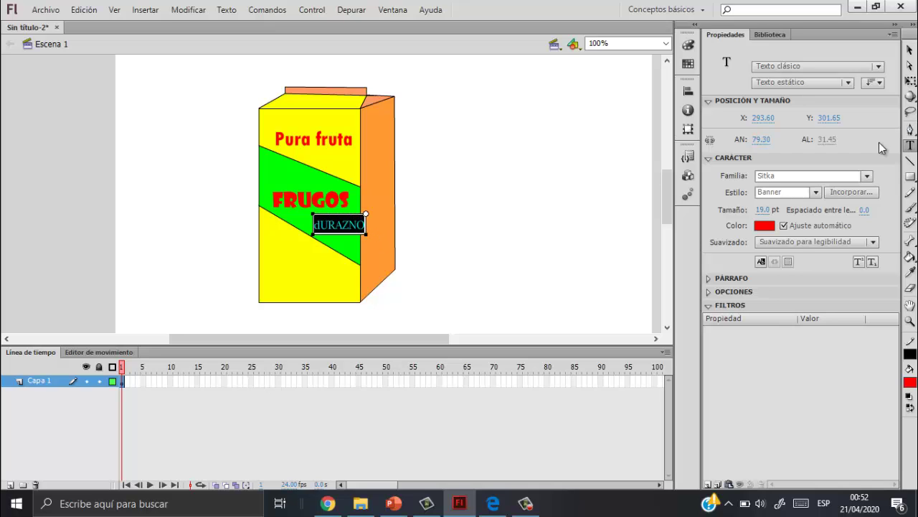
click(869, 176)
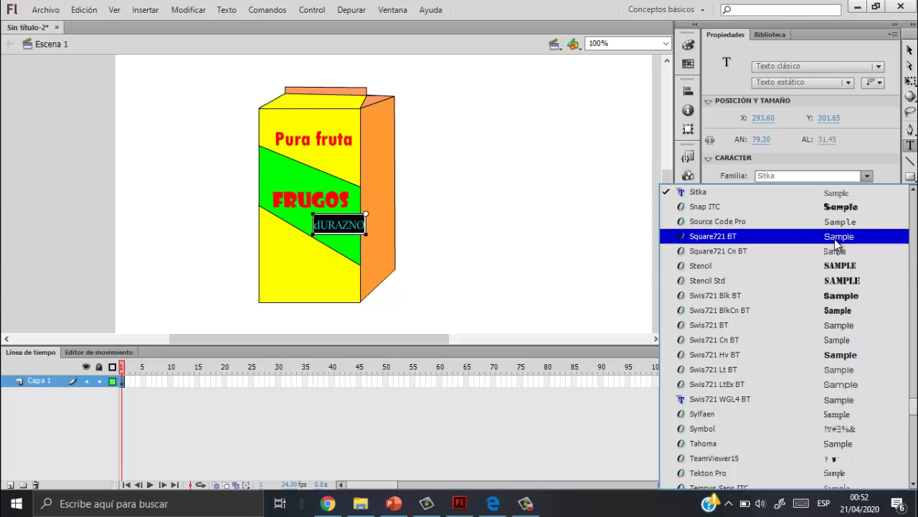
click(841, 325)
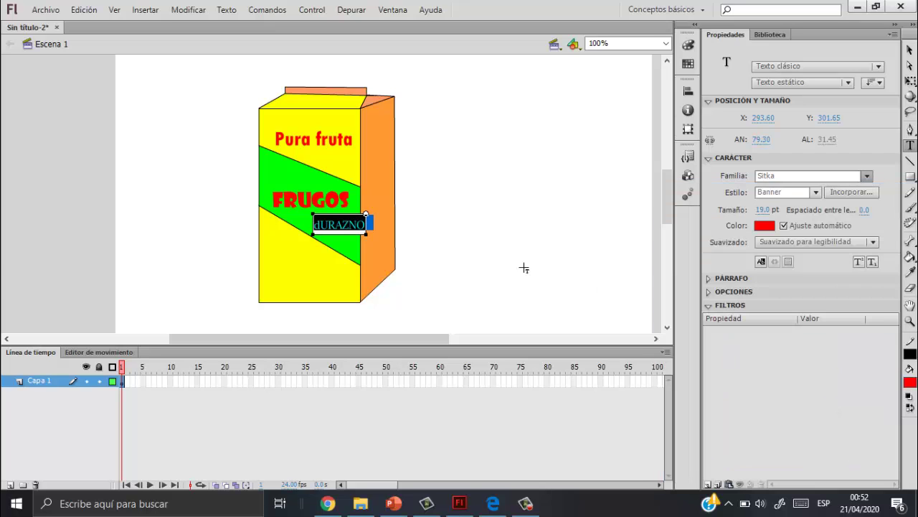
Replace the lowercase first letter with a capital "D" so the word reads "DURAZNO", and move it centrally beneath "FRUGOS".
click(317, 223)
key(BackSpace)
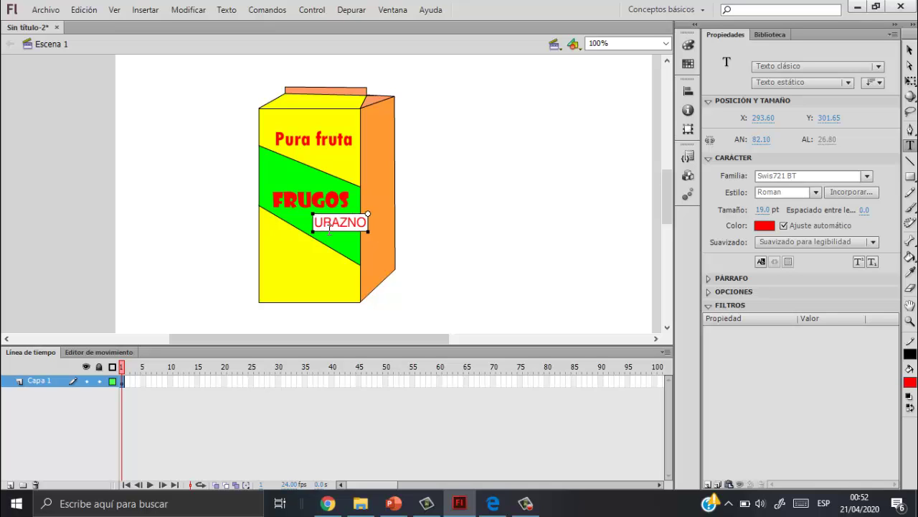
text(d)
key(BackSpace)
text(D)
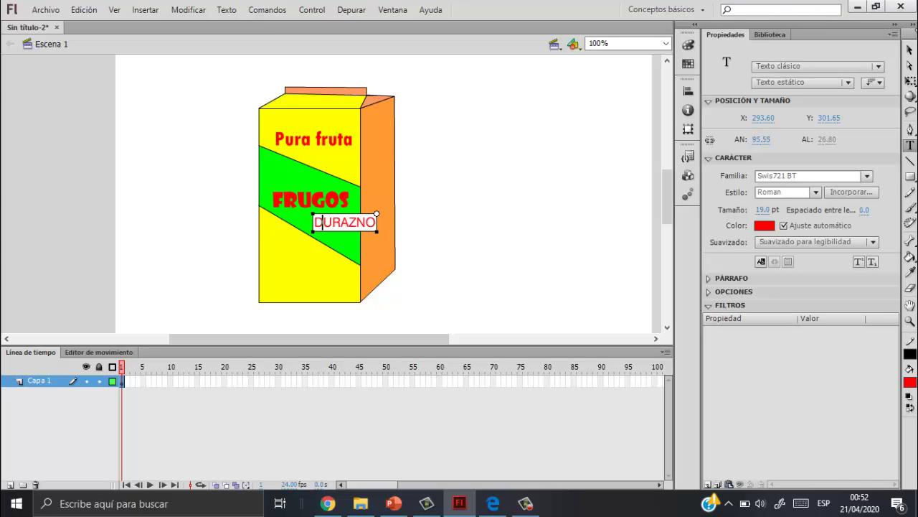
click(910, 50)
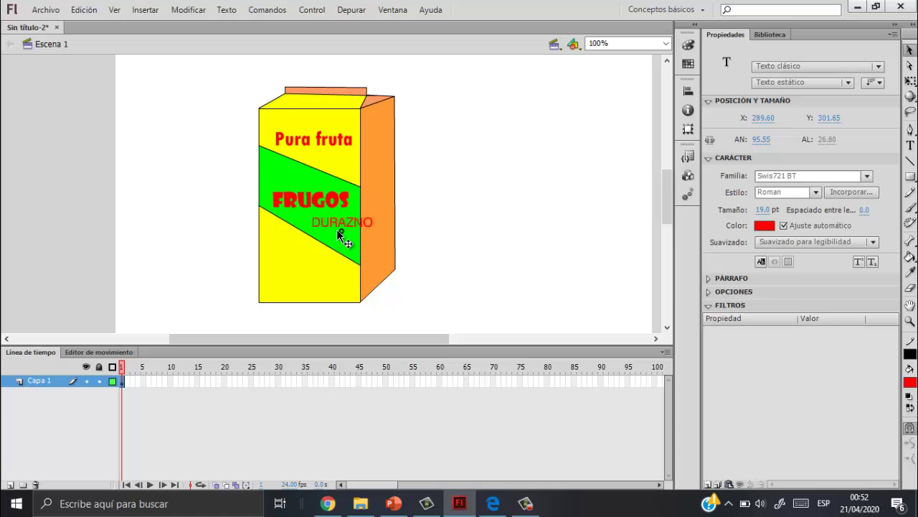
drag(332, 226, 311, 213)
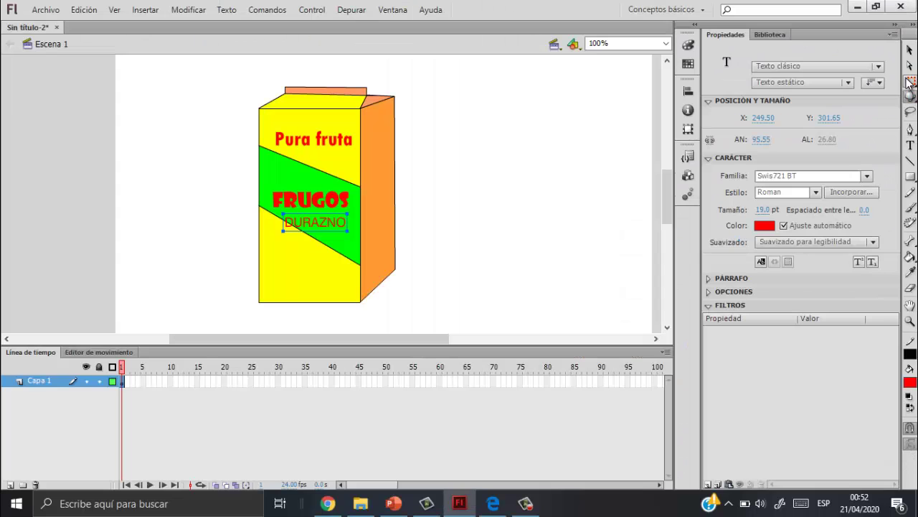
click(287, 209)
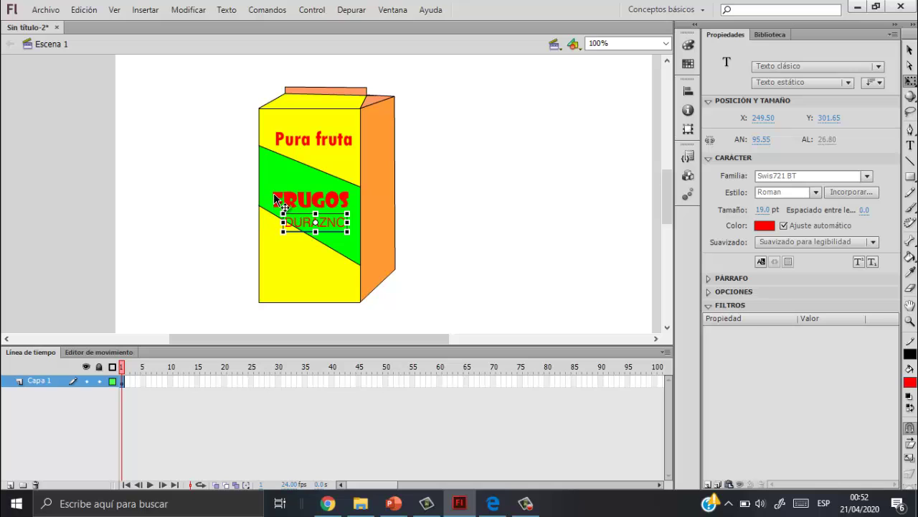
key(v)
click(275, 206)
key(ctrl+a)
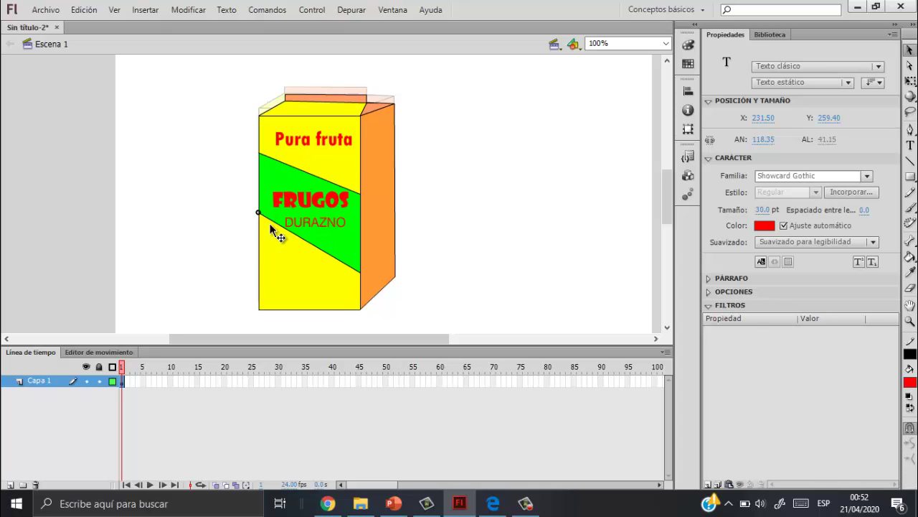
key(ctrl+g)
click(910, 81)
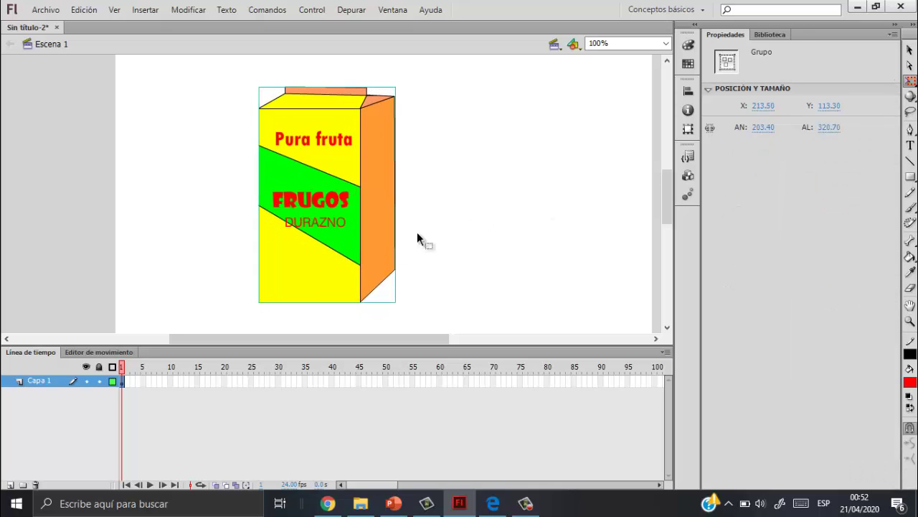
double_click(317, 204)
double_click(510, 228)
Enlarge the "FRUGOS" text with Free Transform to span the front face's width, and shift "DURAZNO" slightly down to clear it.
click(309, 210)
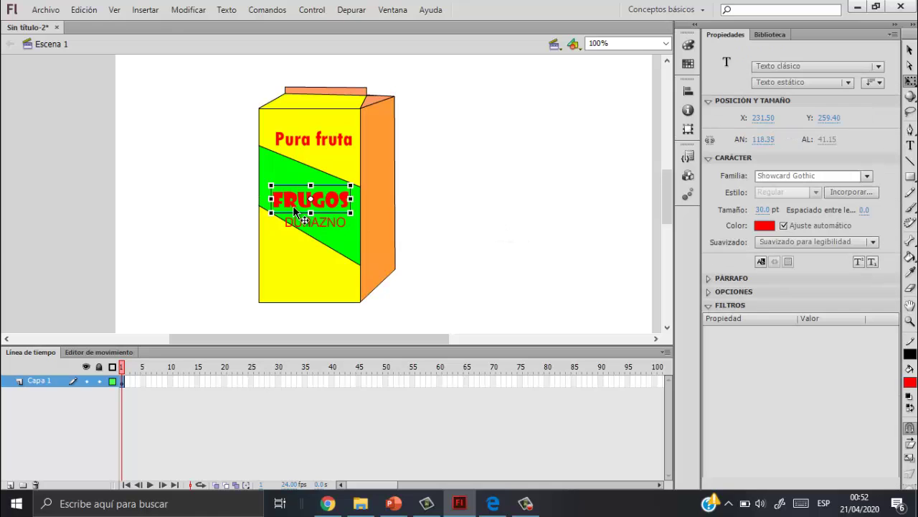
drag(269, 213, 256, 222)
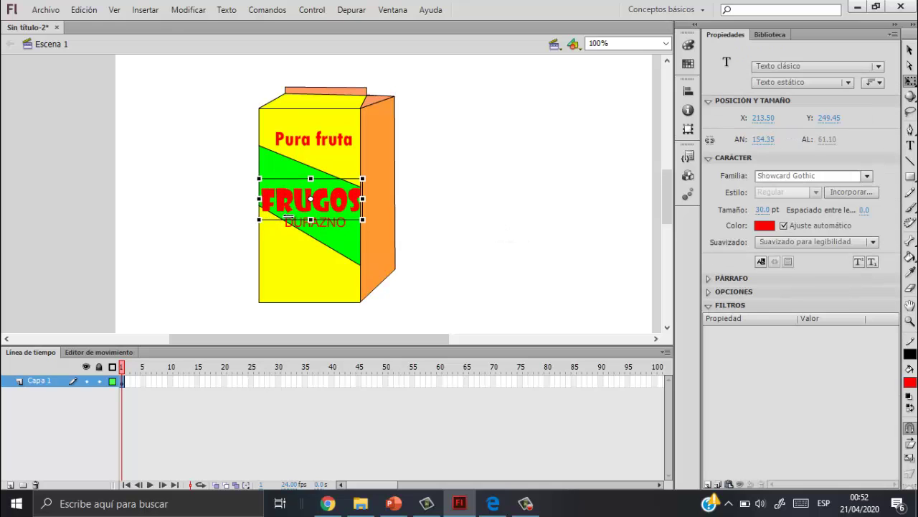
drag(326, 230, 328, 235)
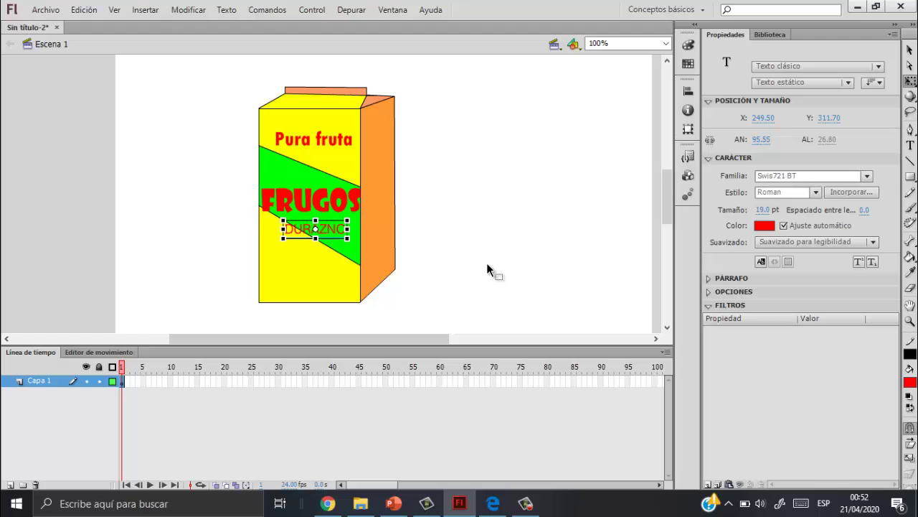
click(341, 316)
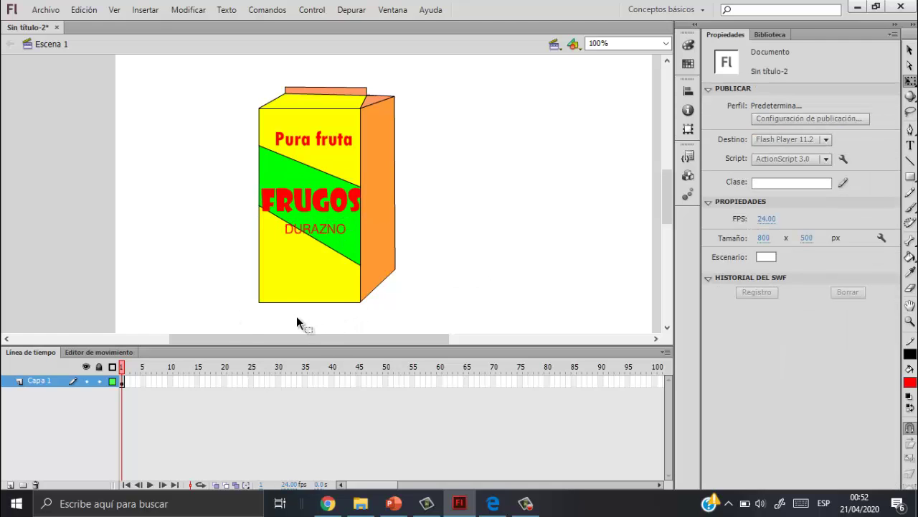
Add the text "Cont. Neto 200 ML:" near the lower edge of the carton's front face.
scroll(299, 297, up, 2)
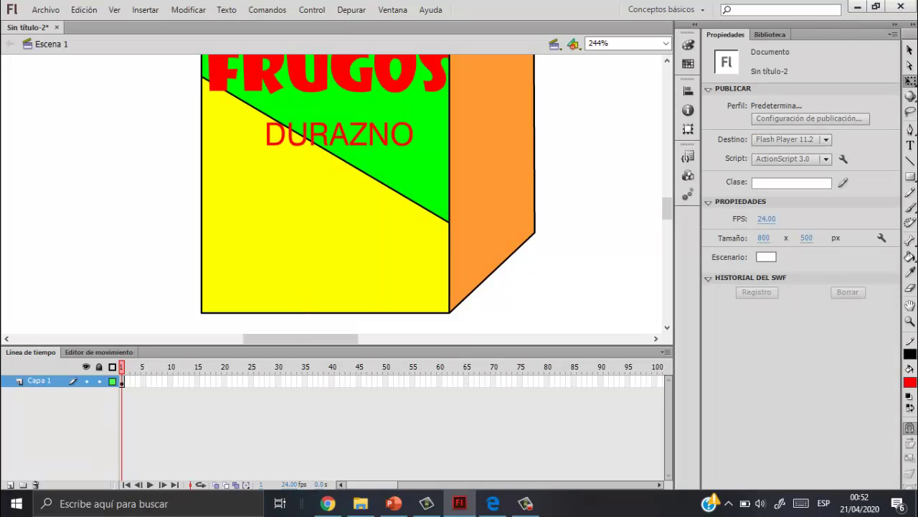
key(t)
click(212, 300)
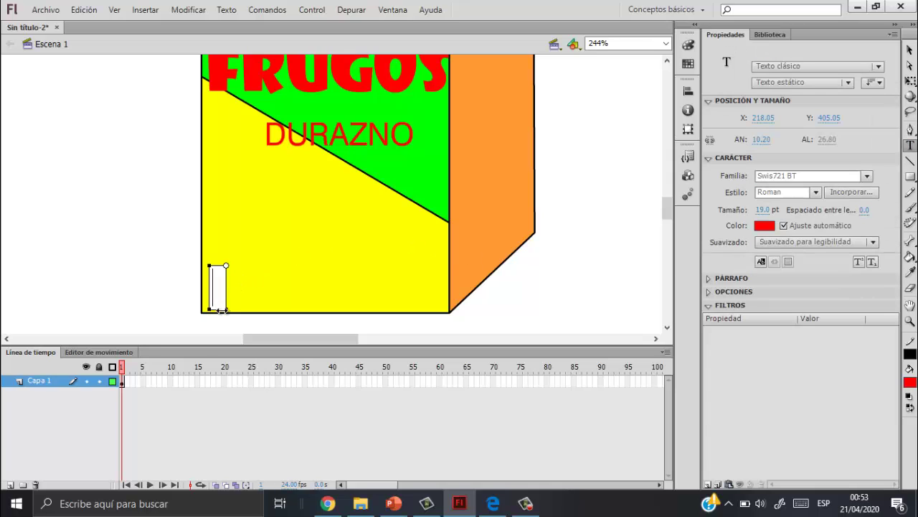
text(Cont)
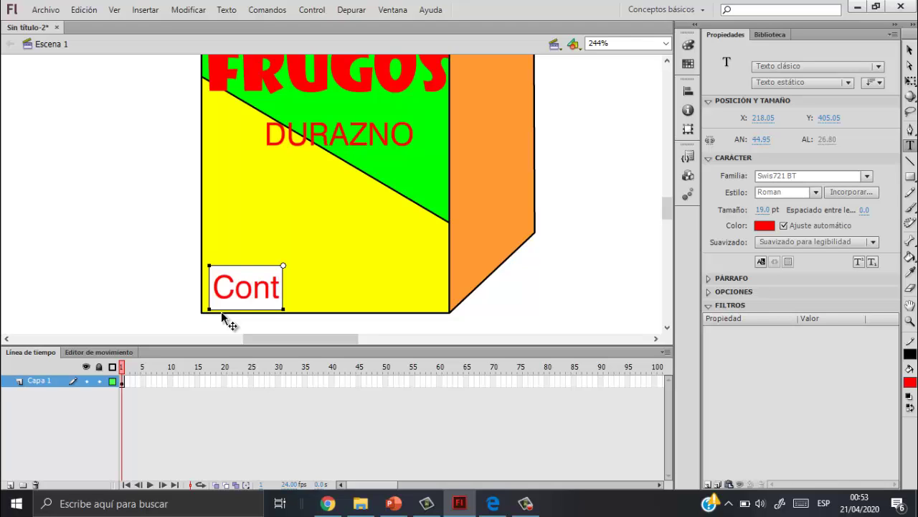
text(. Ne)
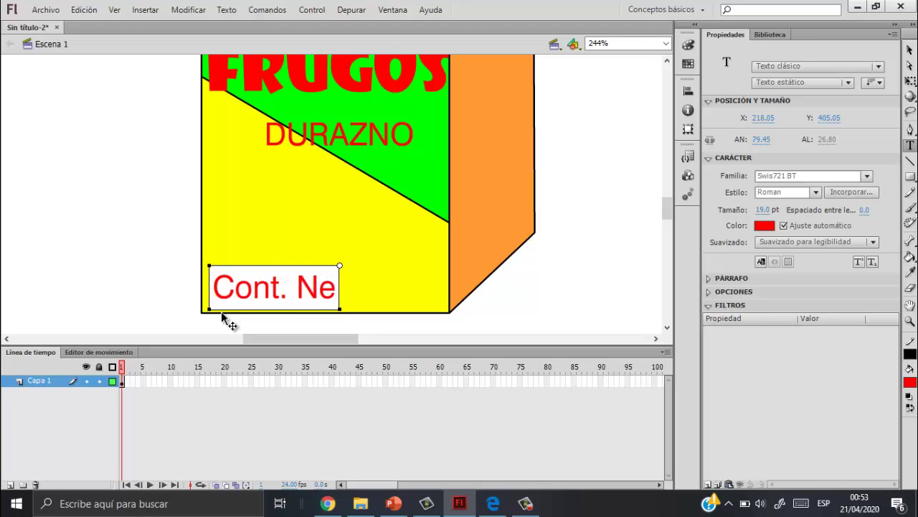
text(to )
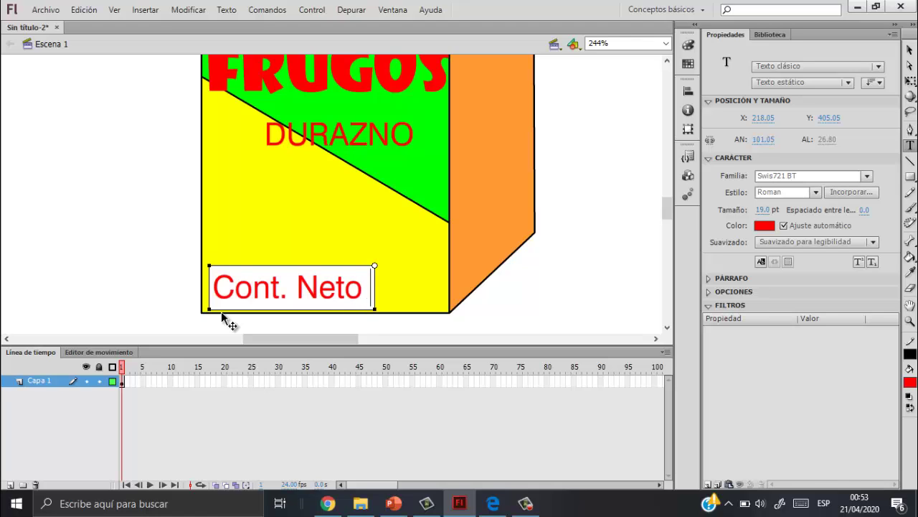
text(200)
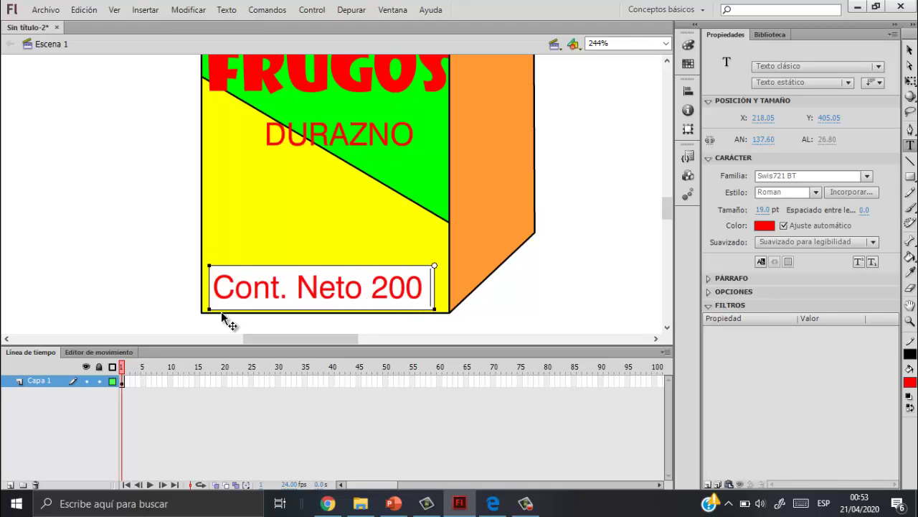
text( M)
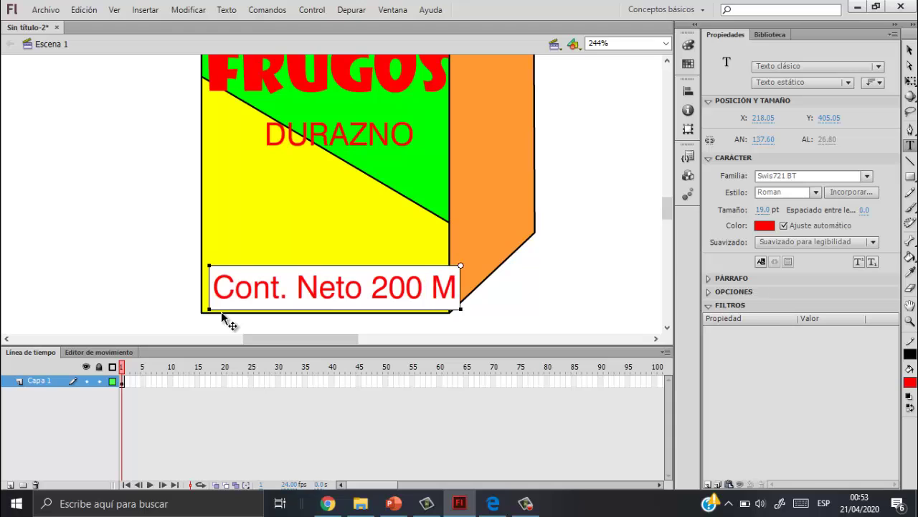
text(L:)
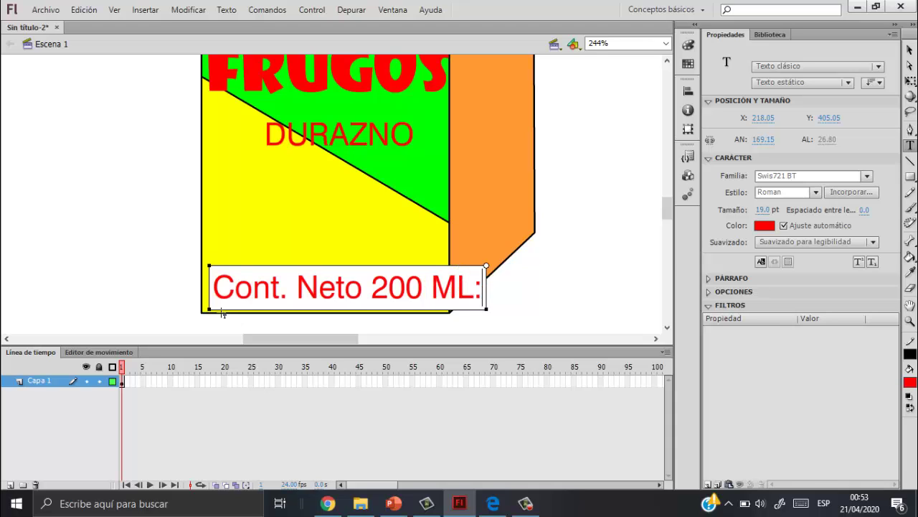
Set the "Cont. Neto 200 ML:" text to 8 pt and move it closer to the front face's bottom edge.
drag(217, 287, 487, 290)
drag(769, 213, 765, 209)
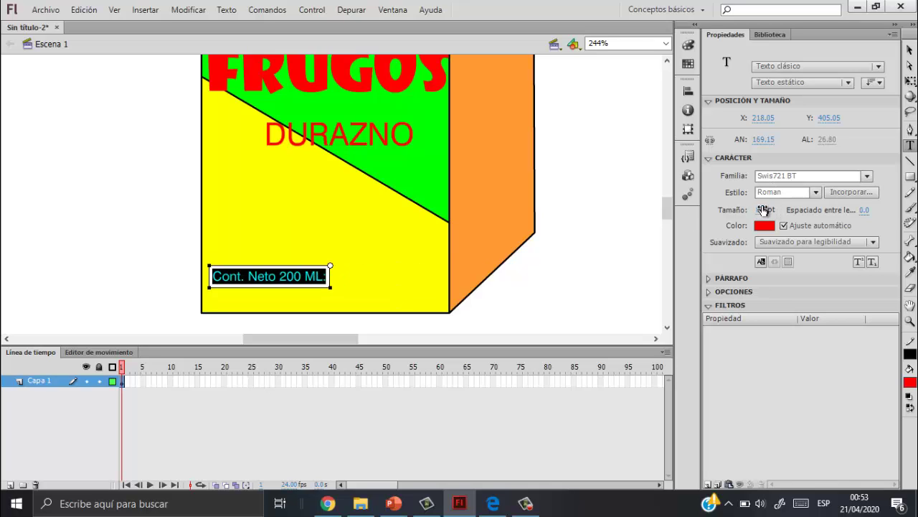
click(909, 50)
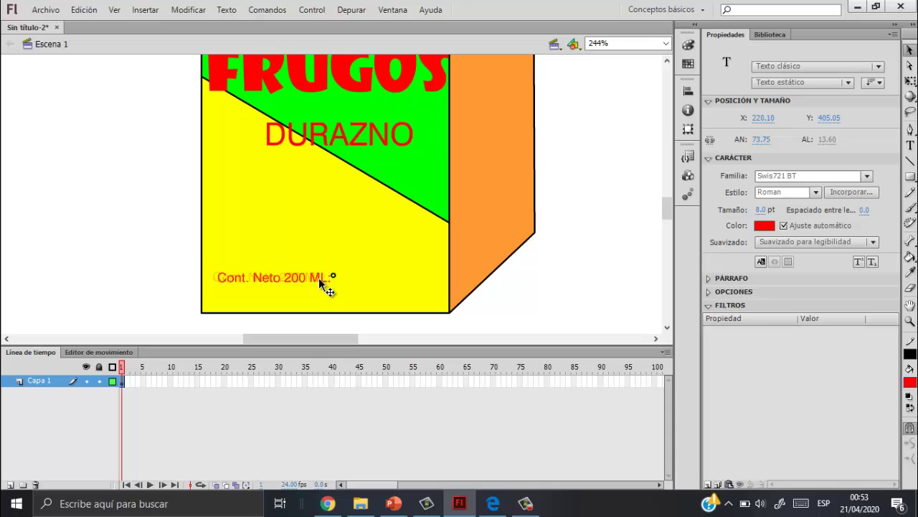
drag(319, 278, 345, 292)
scroll(431, 248, up, 3)
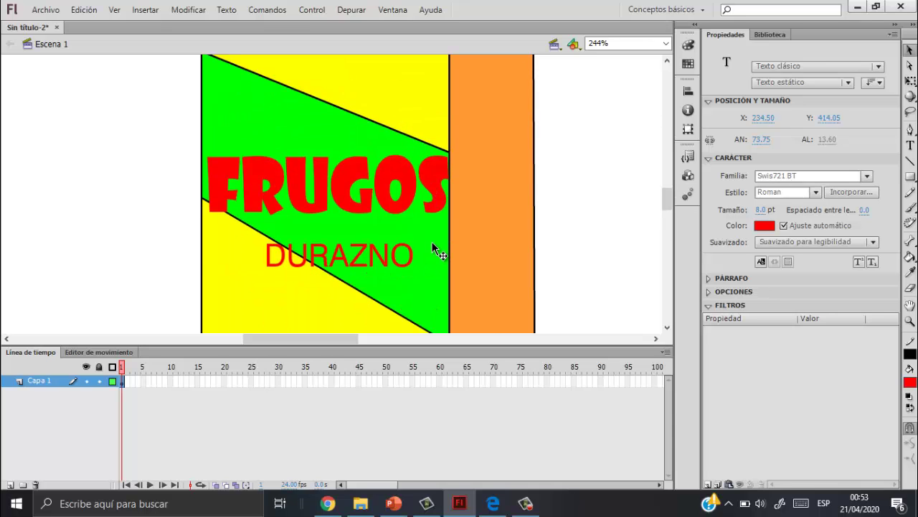
Switch to Chrome and search Google Images for "durazno" in a new tab.
scroll(431, 241, down, 3)
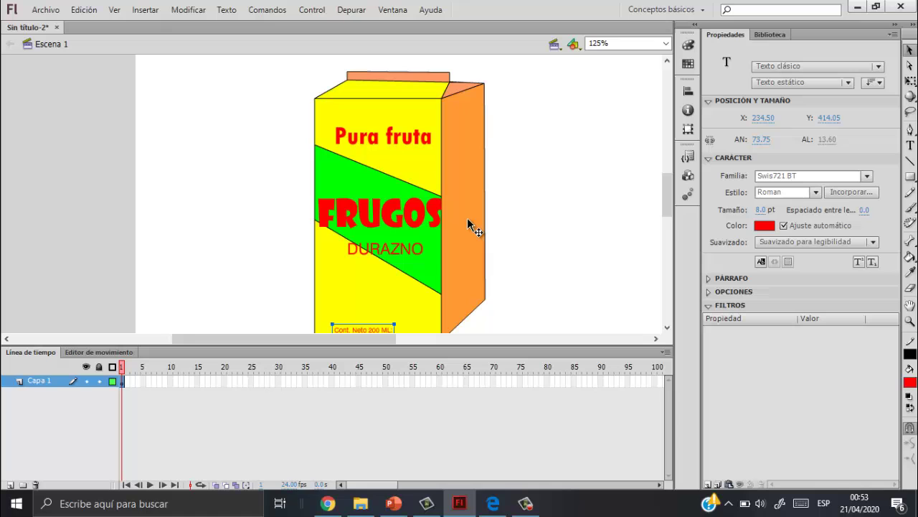
click(333, 504)
click(188, 8)
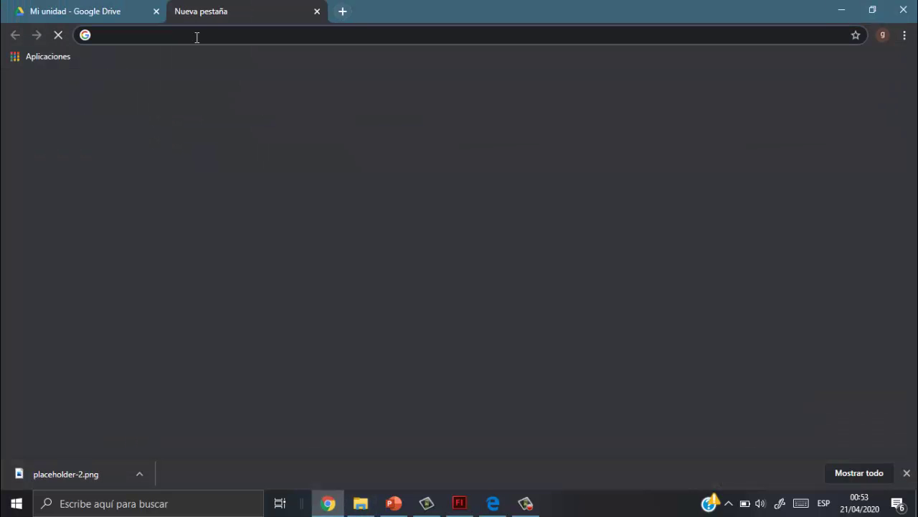
text(dura)
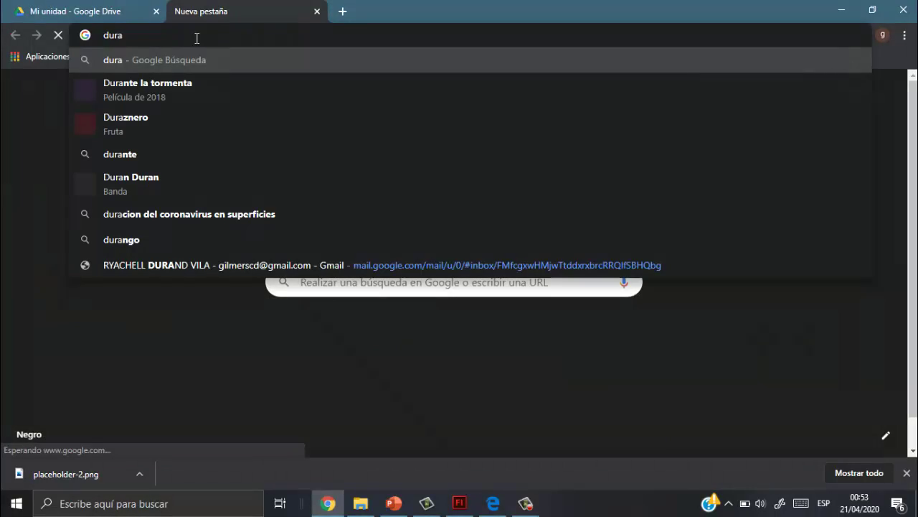
text(zno)
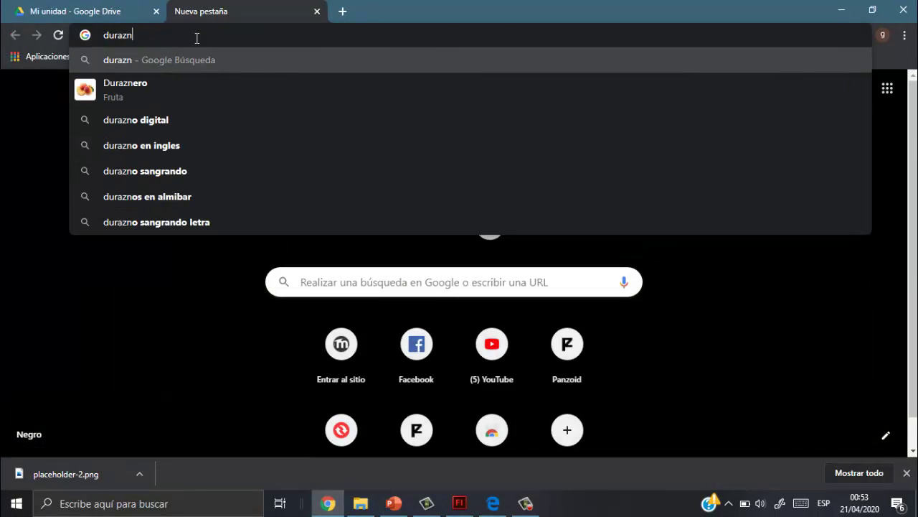
key(Return)
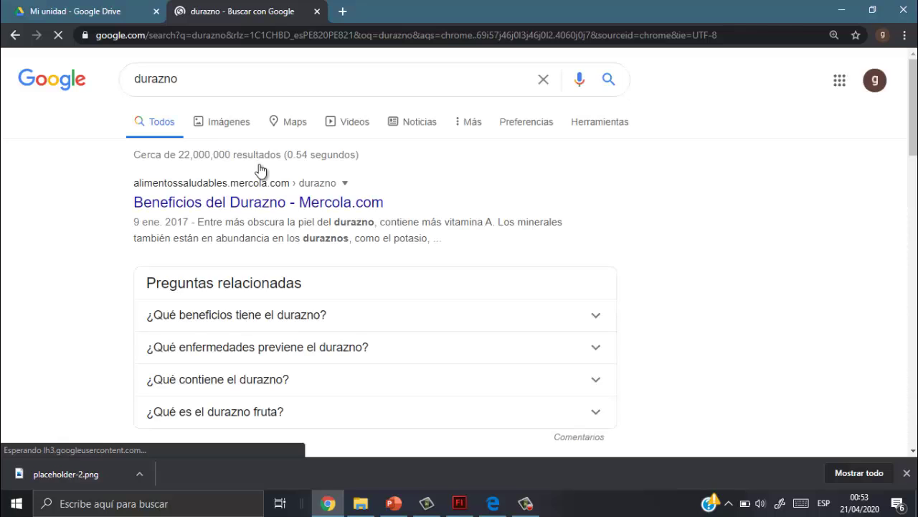
click(231, 121)
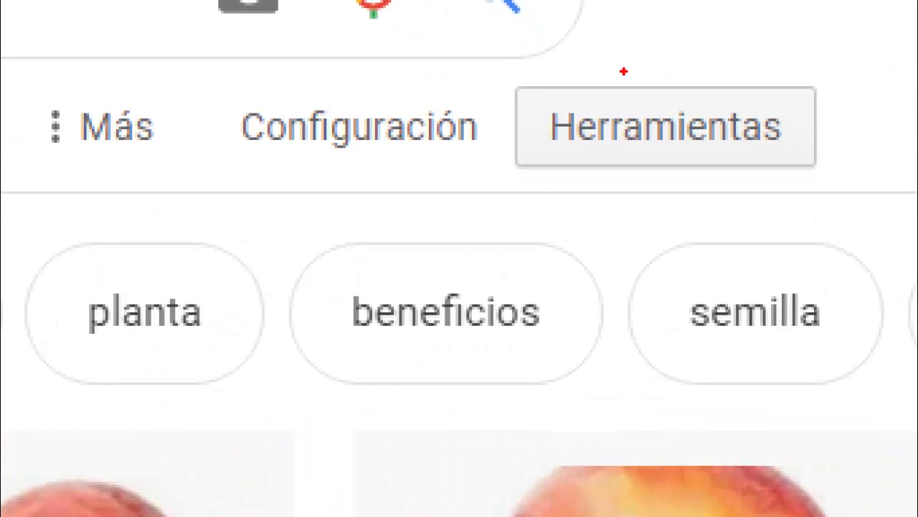
Filter the peach image results by color to show only transparent images.
drag(623, 71, 615, 62)
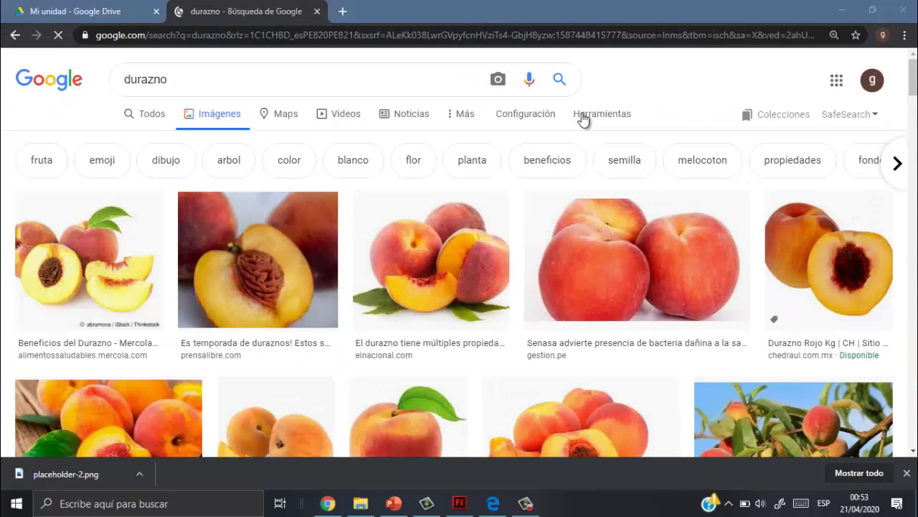
click(613, 116)
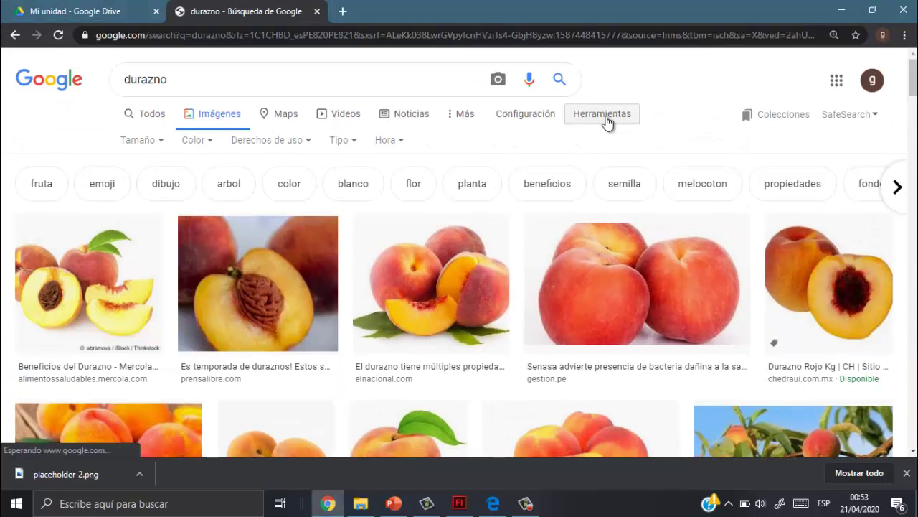
click(195, 141)
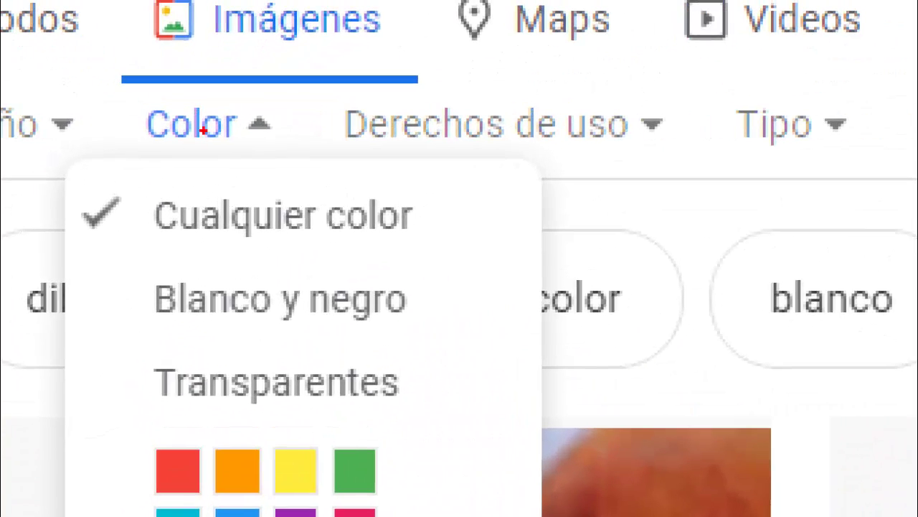
mouse_move(204, 130)
mouse_down()
mouse_move(72, 399)
mouse_move(119, 420)
mouse_up()
mouse_move(131, 330)
mouse_down()
mouse_move(124, 379)
mouse_move(136, 295)
mouse_up()
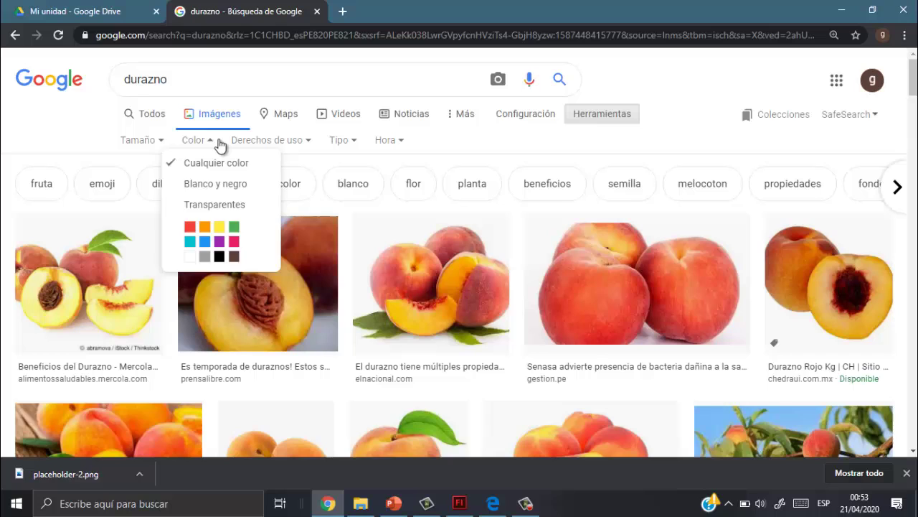
click(236, 138)
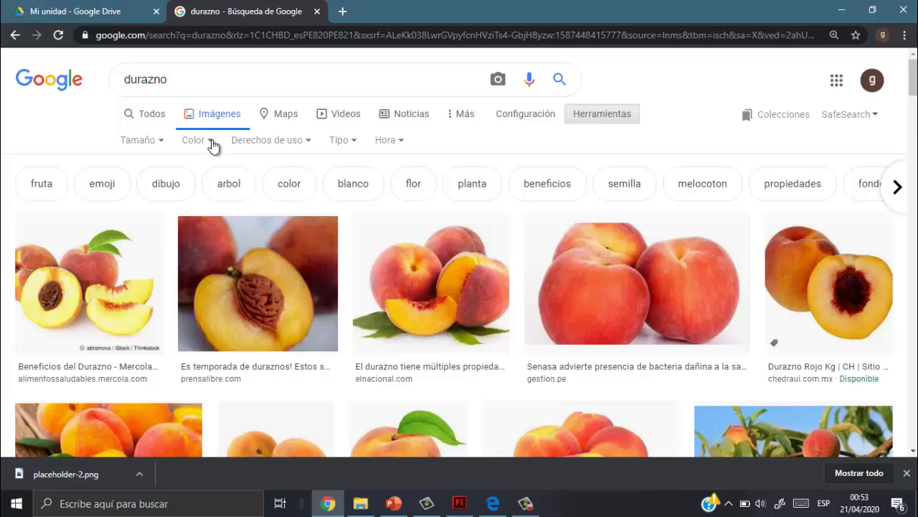
click(237, 138)
click(223, 210)
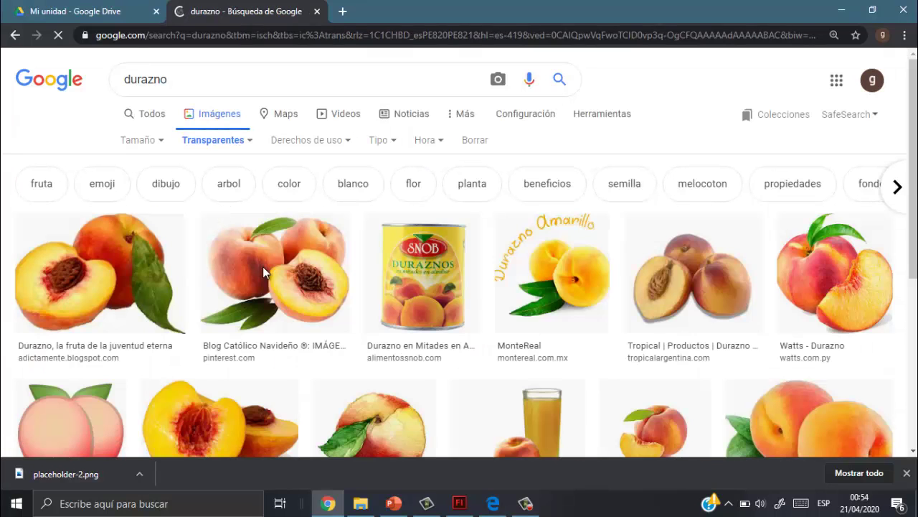
Open the image of the halved yellow peach and save it as Peach-PNG-HD.png in the Imágenes folder.
scroll(683, 271, down, 2)
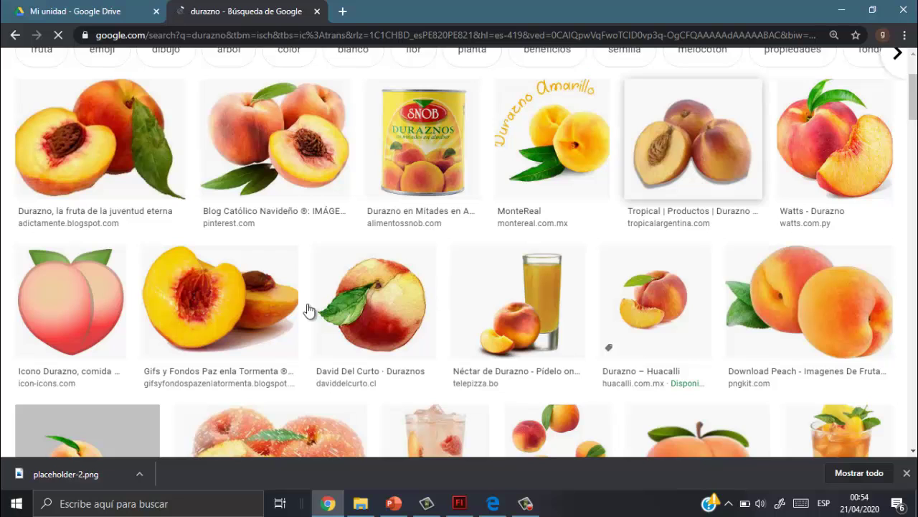
click(232, 306)
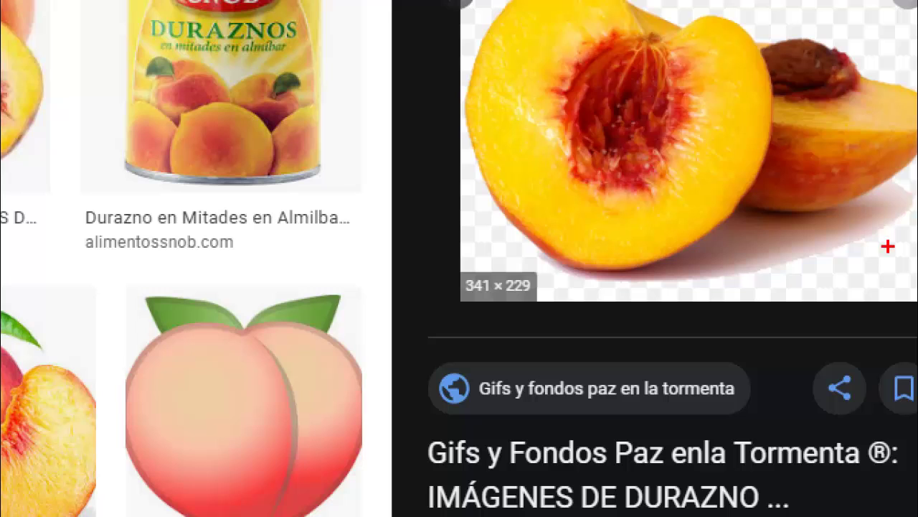
drag(822, 211, 782, 220)
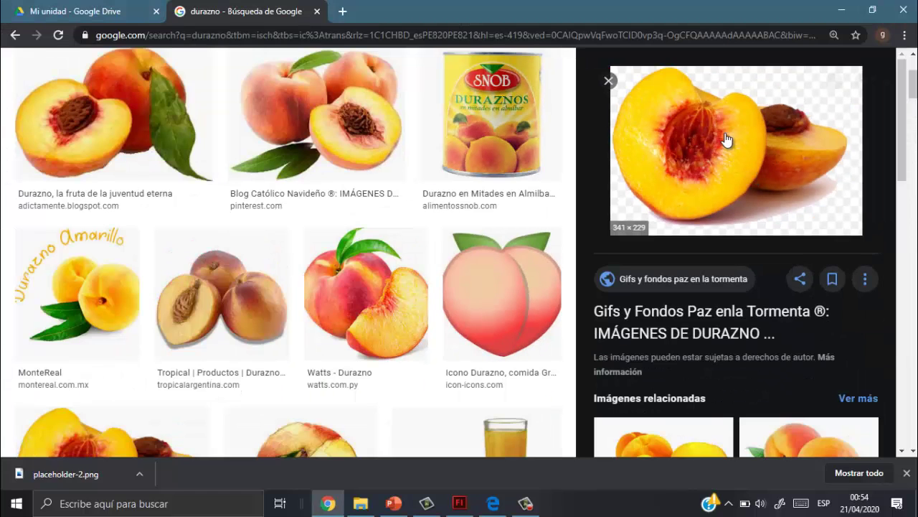
right_click(474, 94)
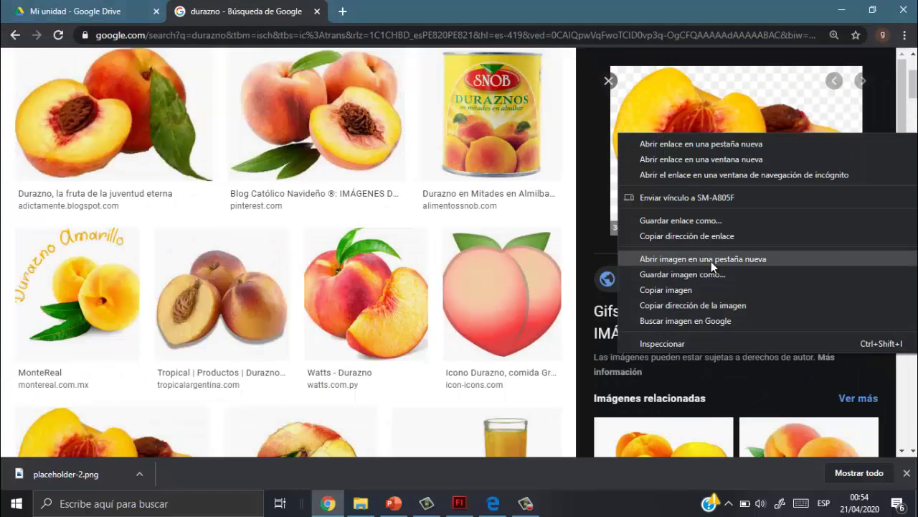
key(Escape)
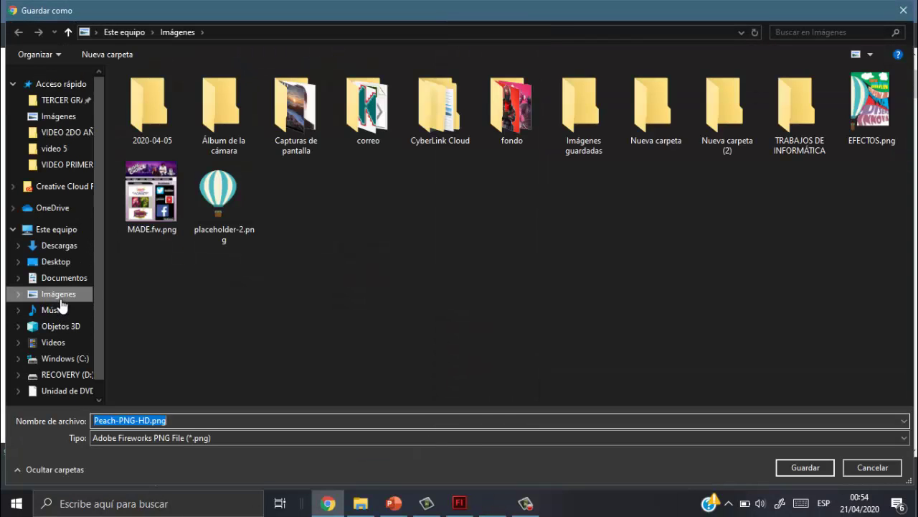
click(60, 300)
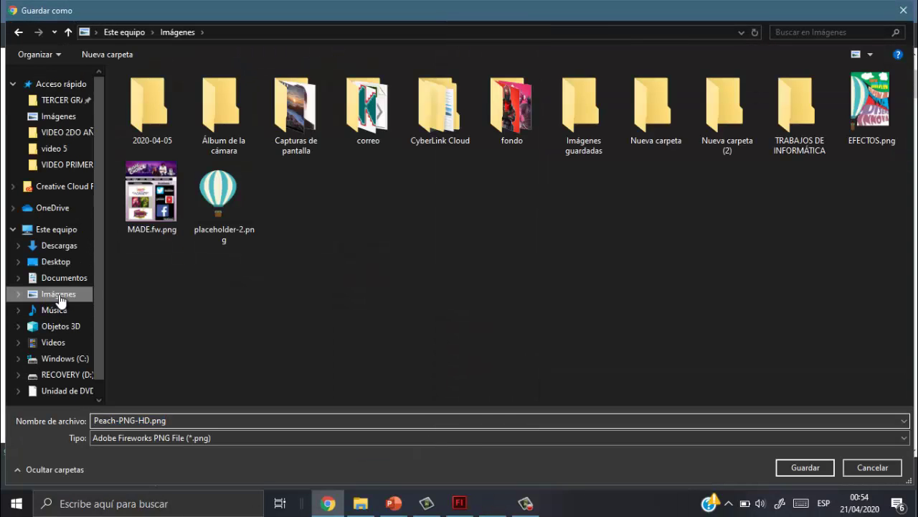
click(805, 467)
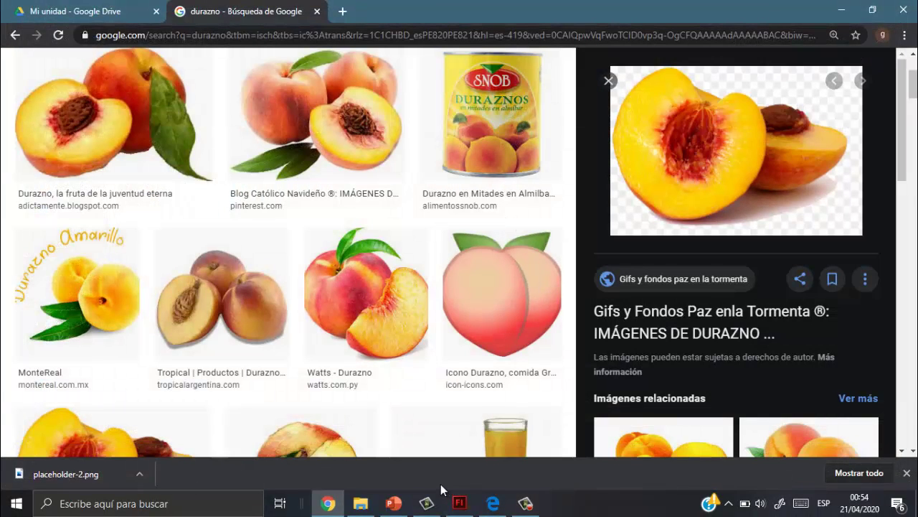
Switch back to Flash and import Peach-PNG-HD.png from the Imágenes folder into the document's library.
click(460, 503)
click(521, 199)
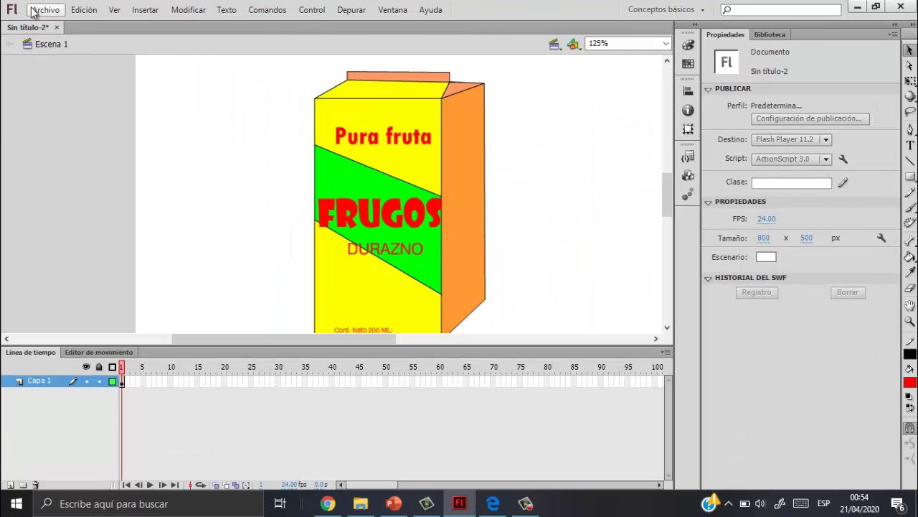
click(90, 20)
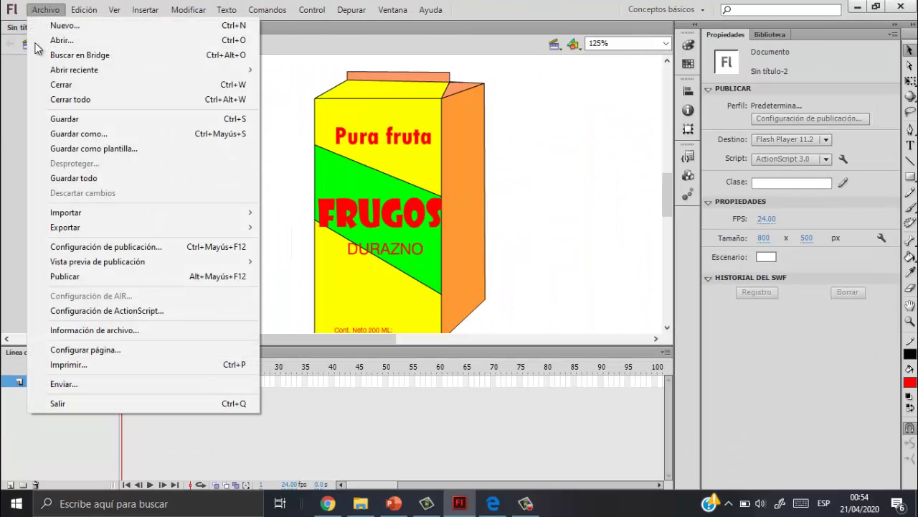
mouse_move(111, 214)
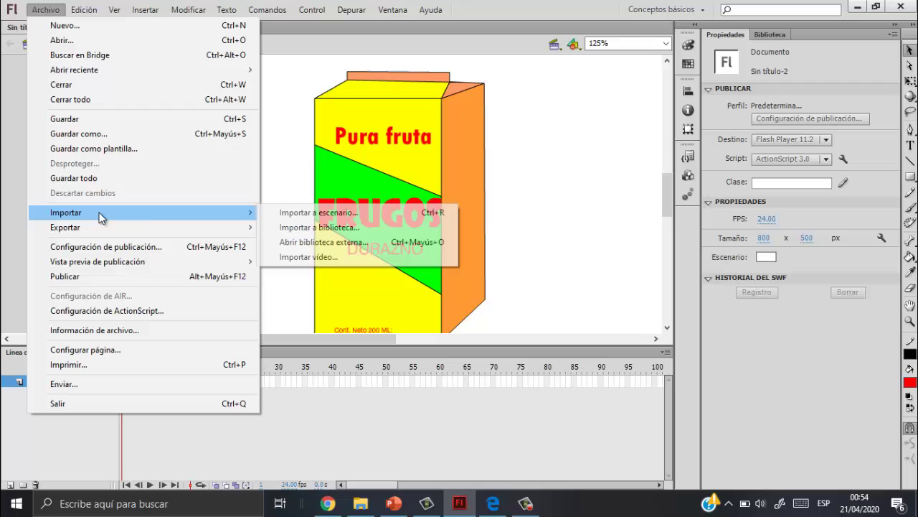
click(343, 228)
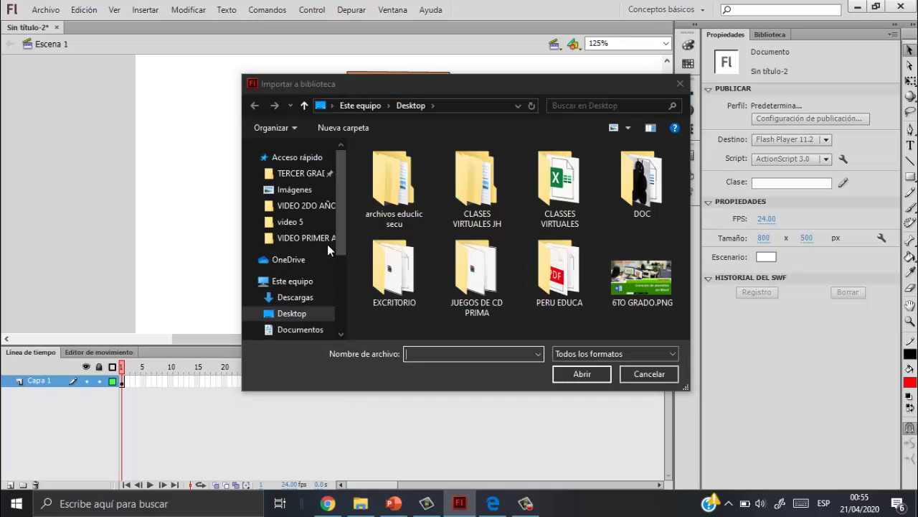
scroll(295, 287, down, 1)
click(300, 287)
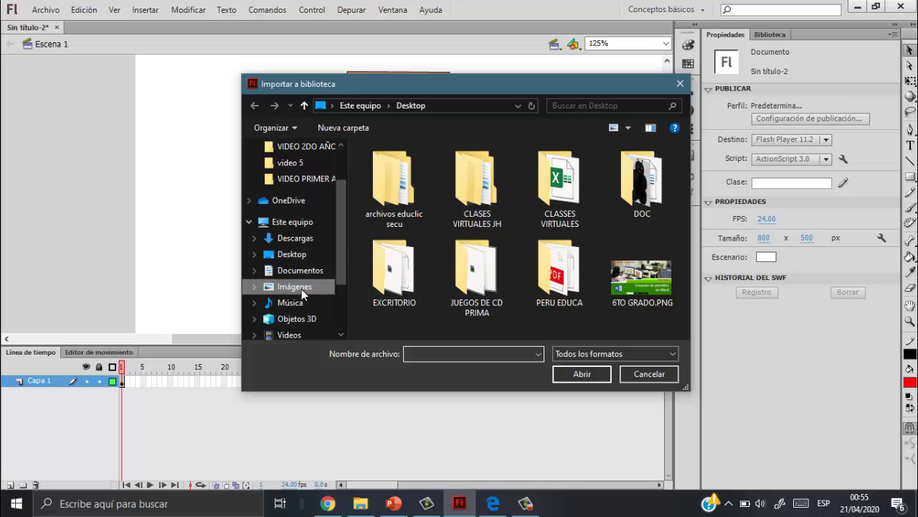
scroll(527, 272, down, 3)
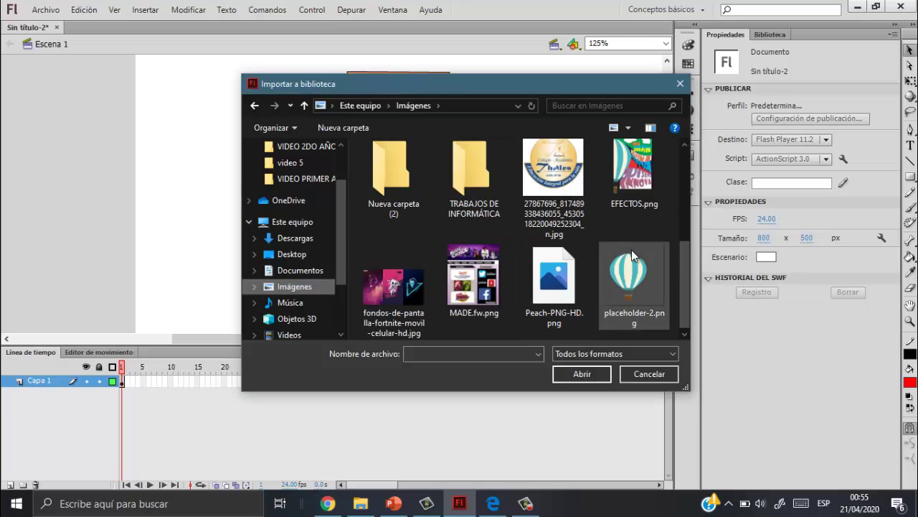
click(534, 272)
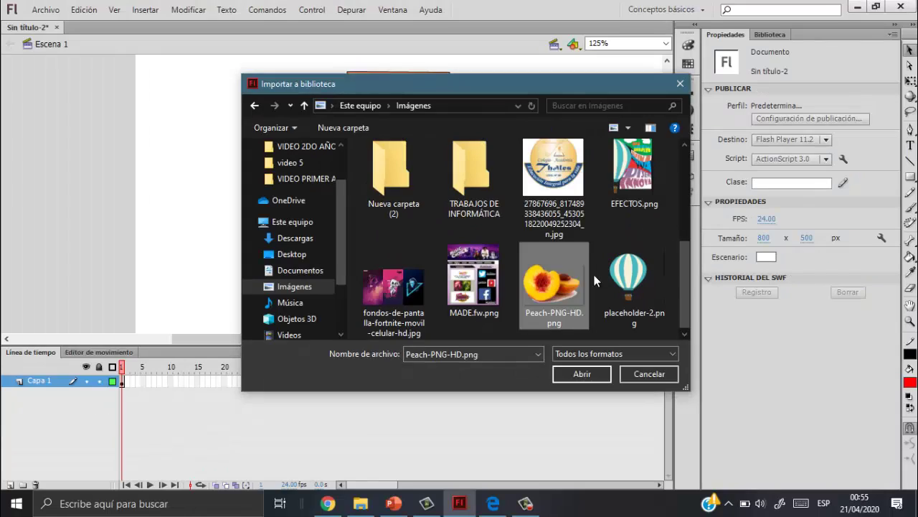
double_click(581, 276)
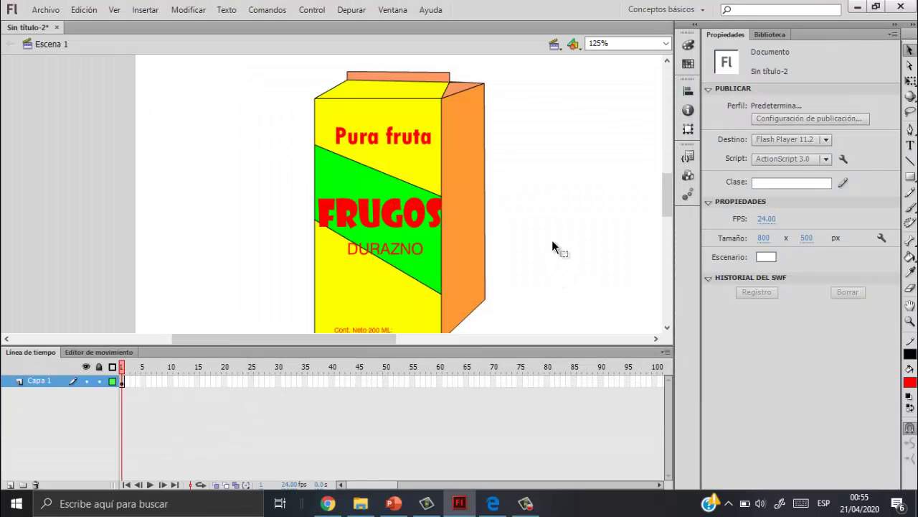
Place Peach-PNG-HD.png from the library on the carton and shrink it with Free Transform to fit the front face.
click(768, 33)
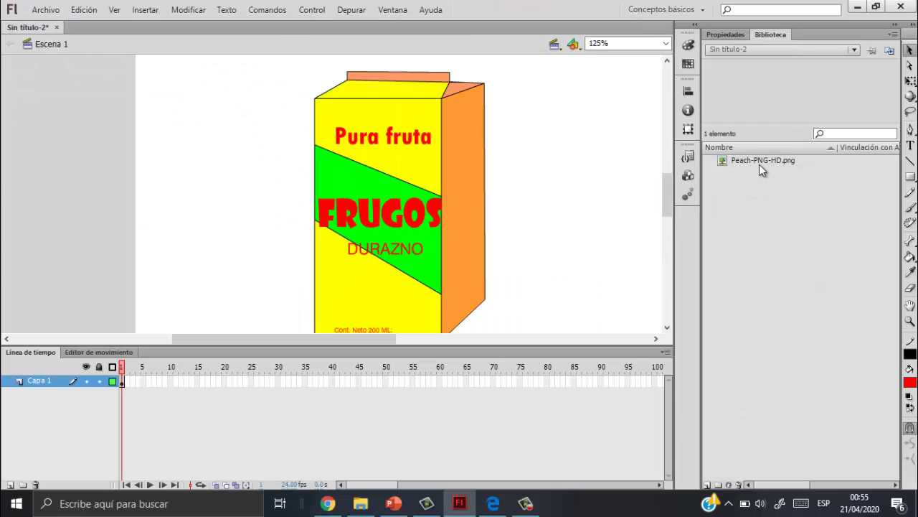
drag(759, 165, 403, 236)
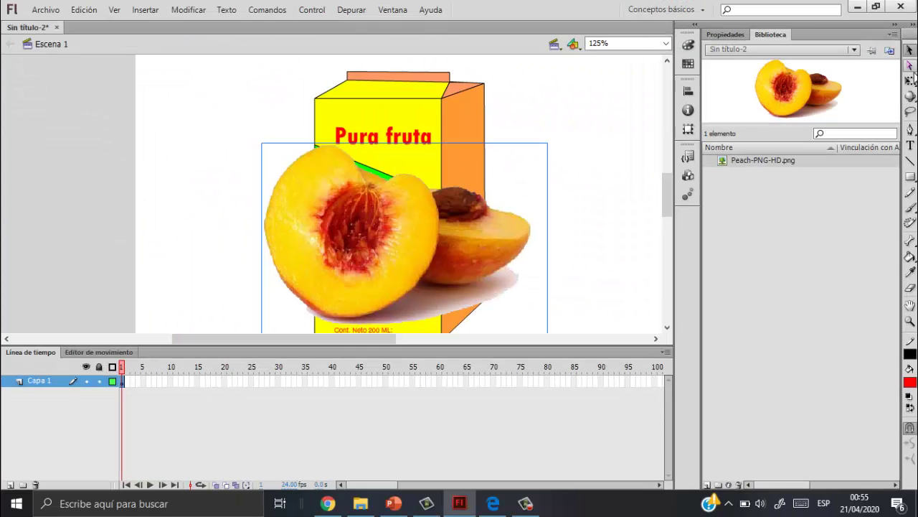
click(884, 125)
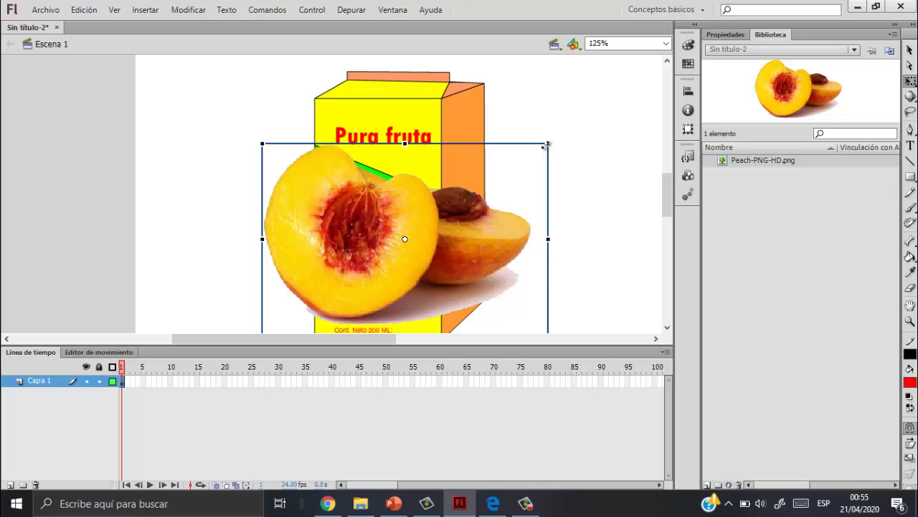
drag(548, 147, 421, 252)
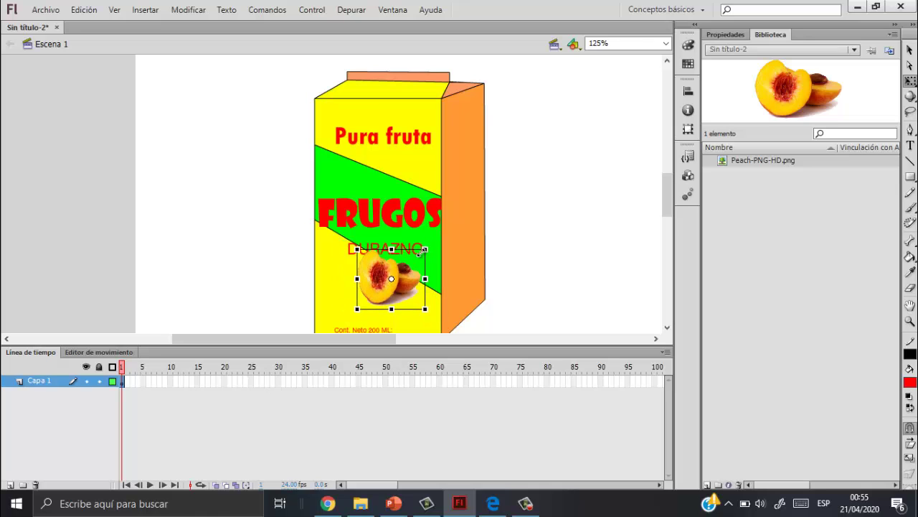
Position the peach image between "DURAZNO" and the net content text, and stretch it slightly wider.
scroll(419, 257, up, 4)
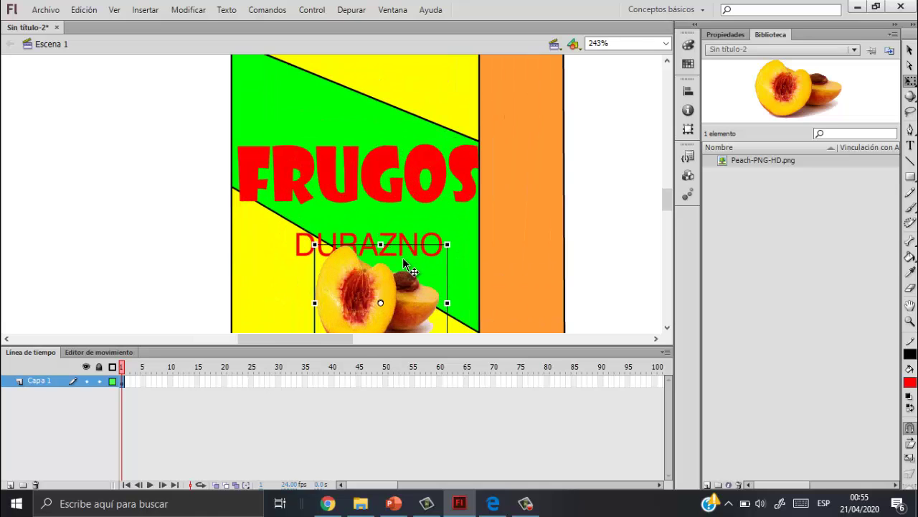
scroll(412, 260, down, 2)
drag(370, 208, 371, 212)
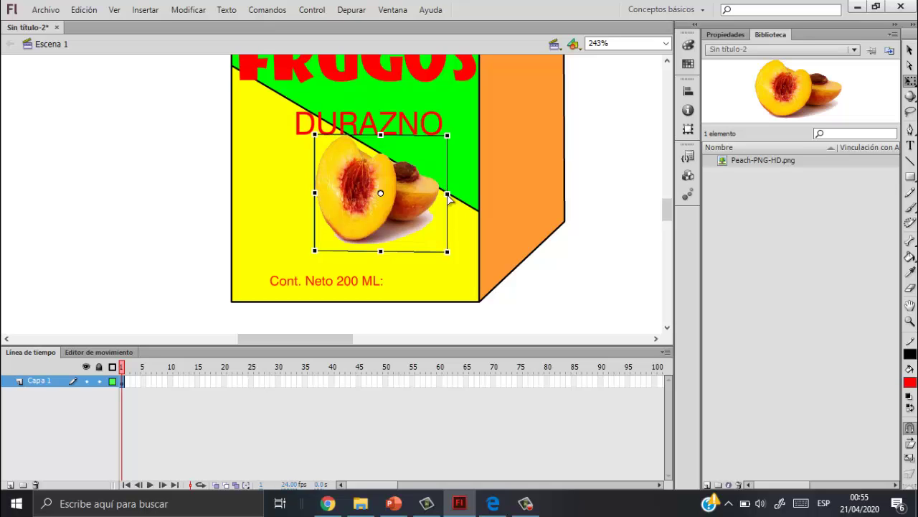
drag(447, 193, 456, 198)
scroll(456, 198, down, 5)
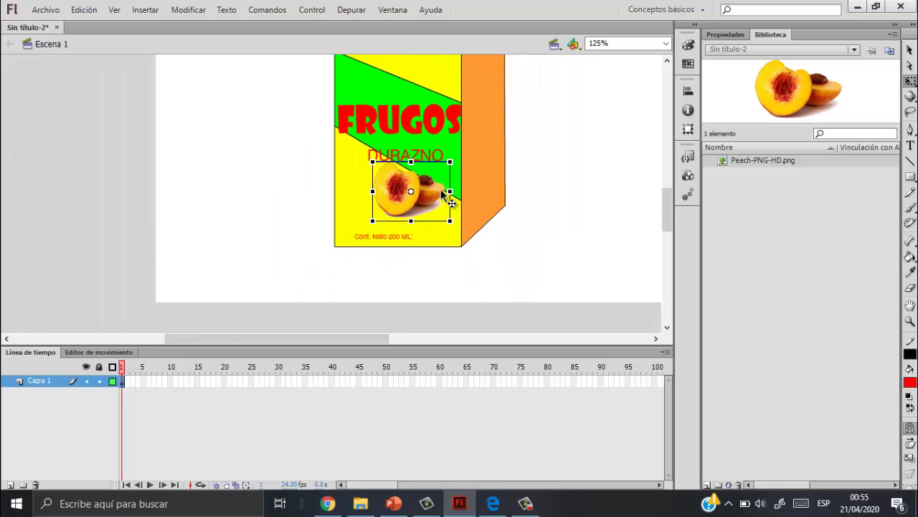
scroll(568, 173, down, 1)
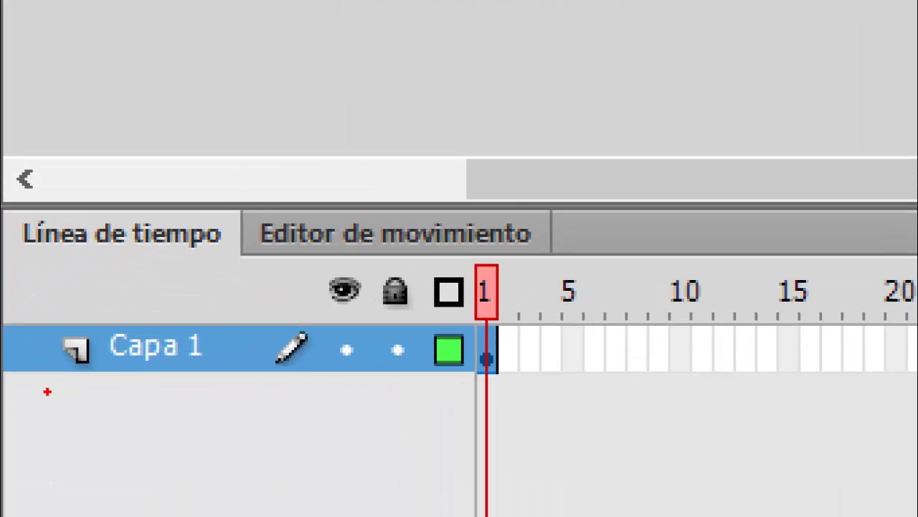
drag(47, 391, 113, 257)
drag(200, 155, 35, 171)
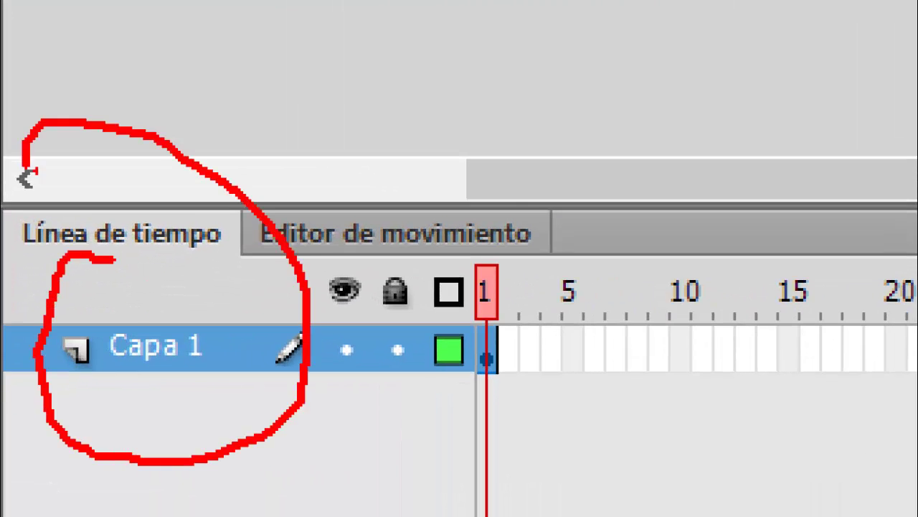
key(Escape)
Group the whole carton artwork with its texts and peach image, move it on the stage, and activate Free Transform.
drag(366, 206, 332, 49)
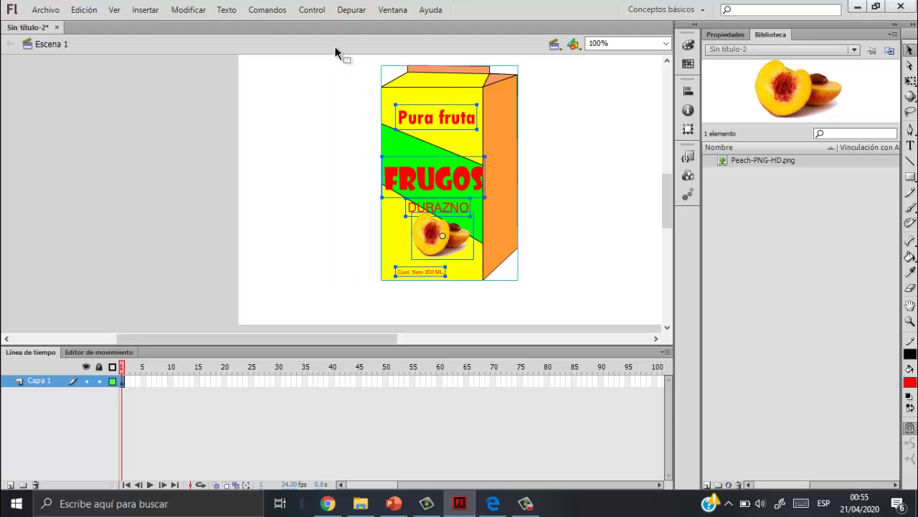
click(374, 86)
drag(459, 175, 443, 196)
click(909, 80)
scroll(441, 202, down, 1)
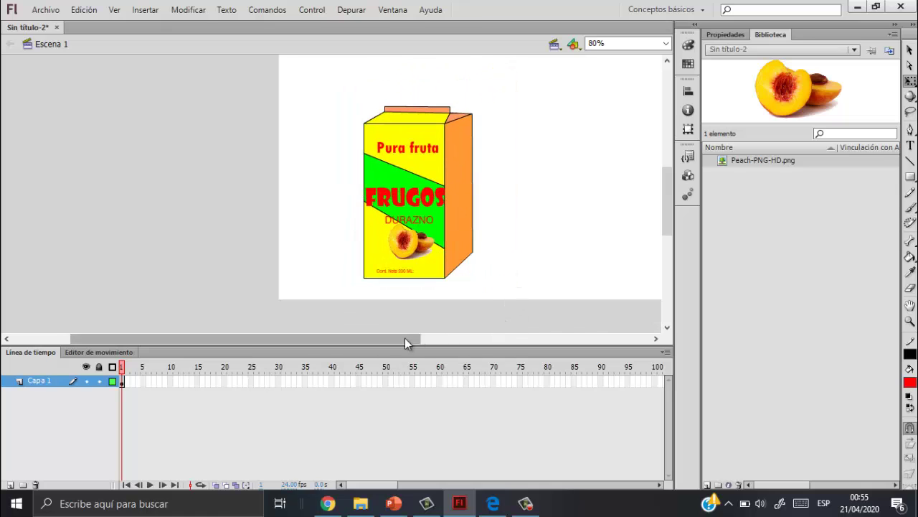
drag(404, 338, 448, 336)
scroll(665, 201, up, 3)
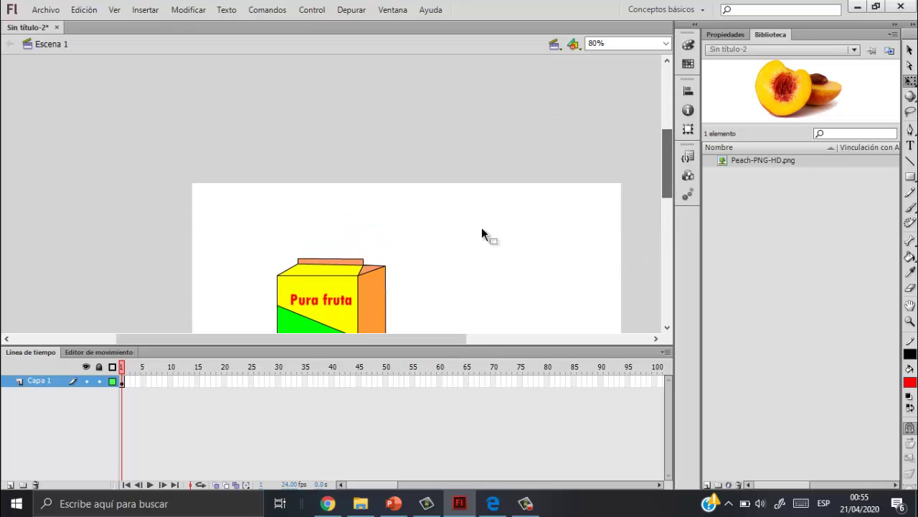
scroll(666, 158, down, 3)
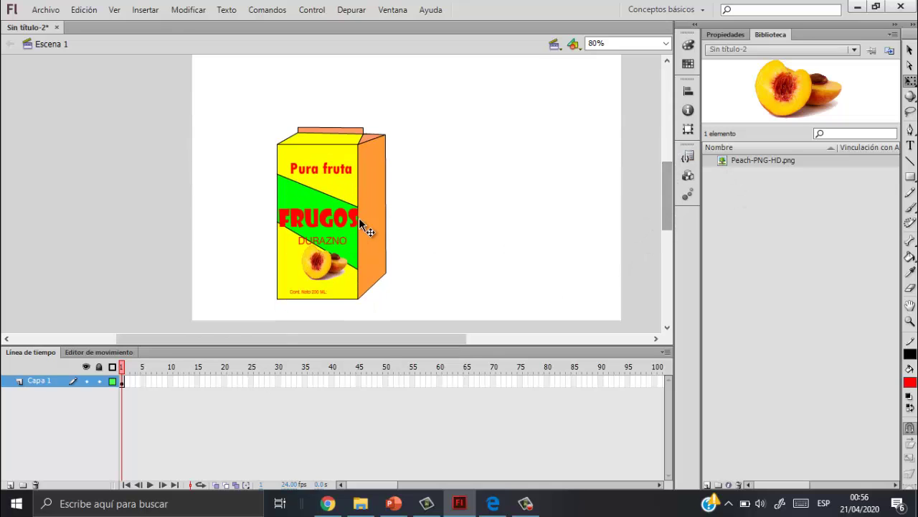
Move the grouped carton completely off the stage, to its left, as the starting position in frame 1.
drag(343, 231, 377, 201)
click(520, 235)
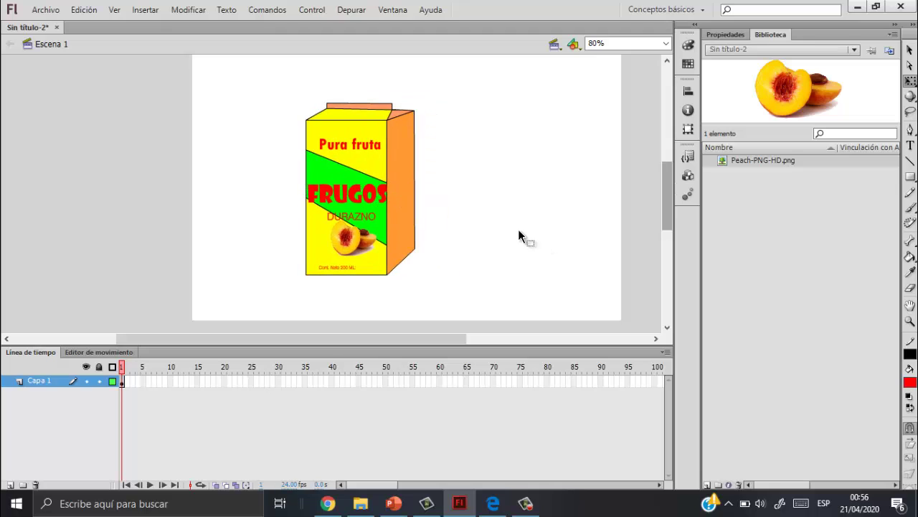
drag(369, 207, 135, 207)
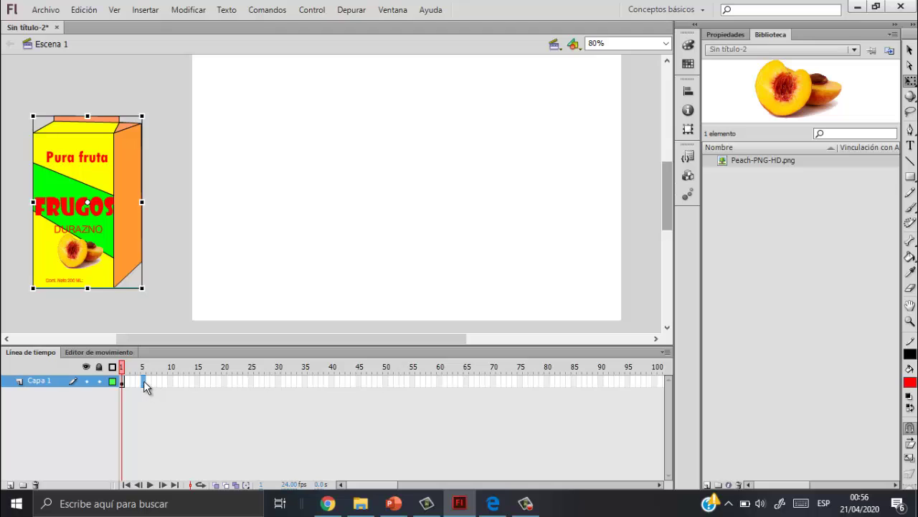
Insert keyframes at frames 5 and 10, placing the carton on the stage's left half at 5 and its right half at 10.
click(145, 377)
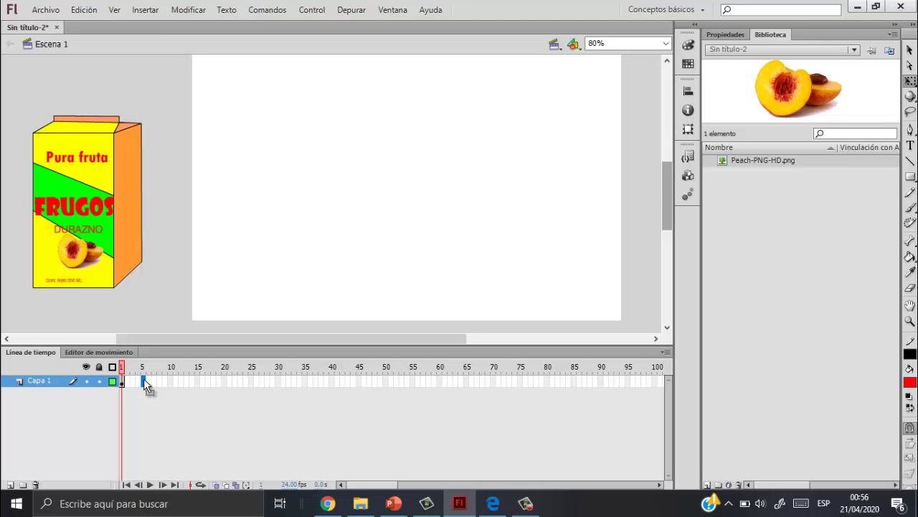
key(F6)
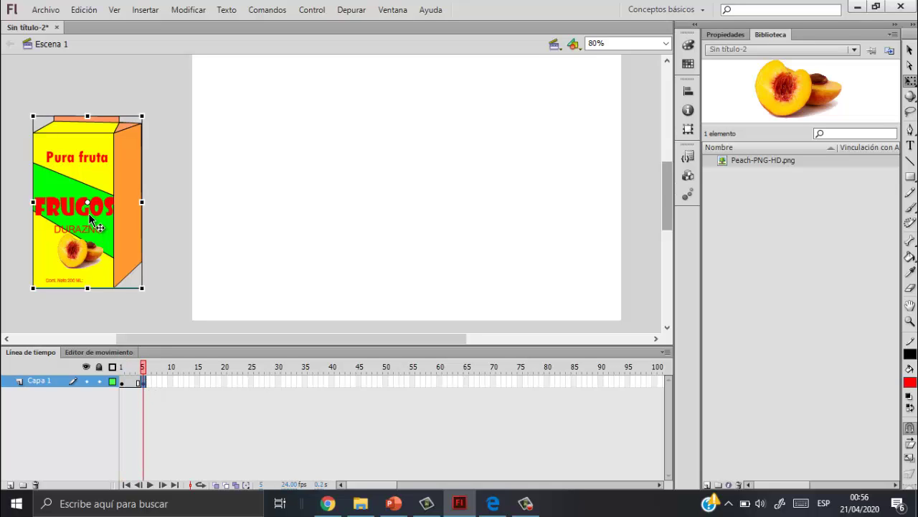
drag(89, 219, 306, 214)
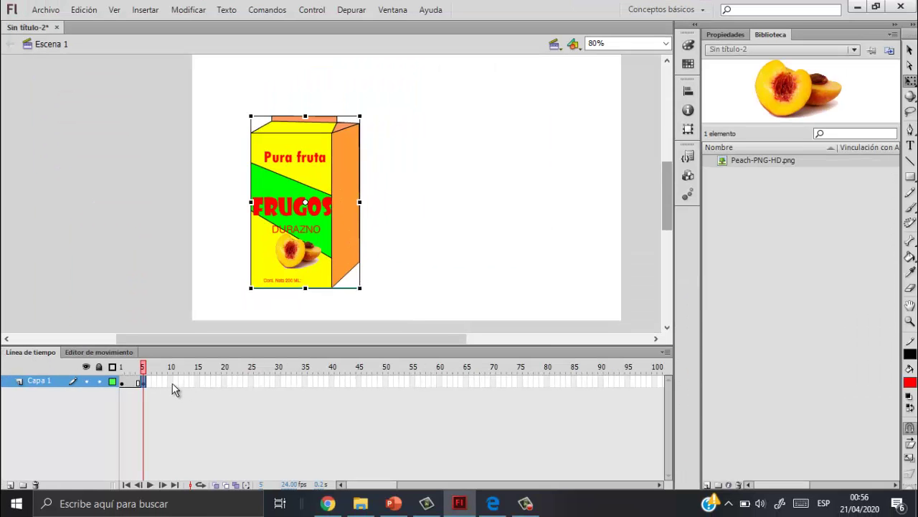
click(172, 381)
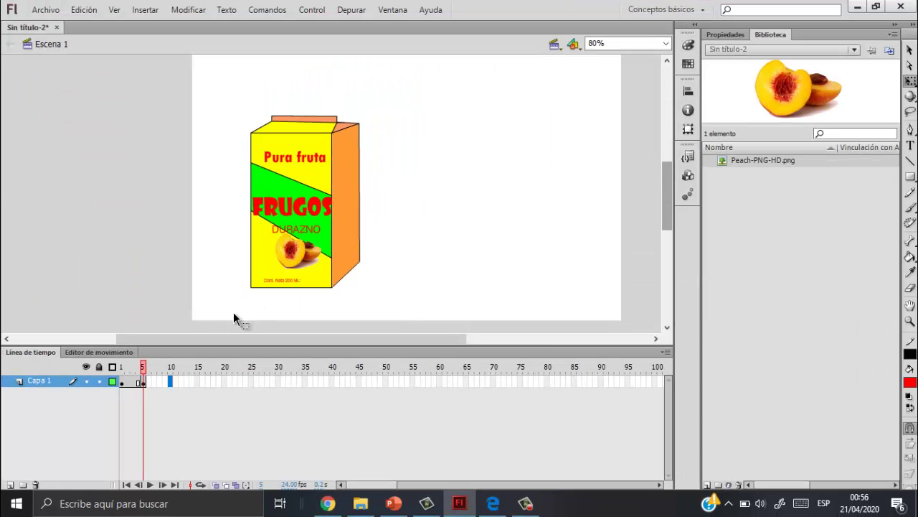
key(F6)
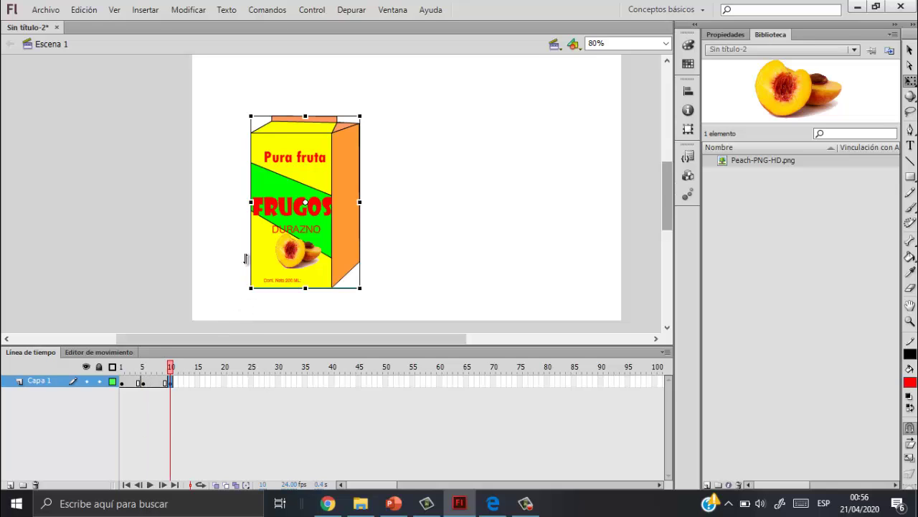
drag(301, 219, 439, 217)
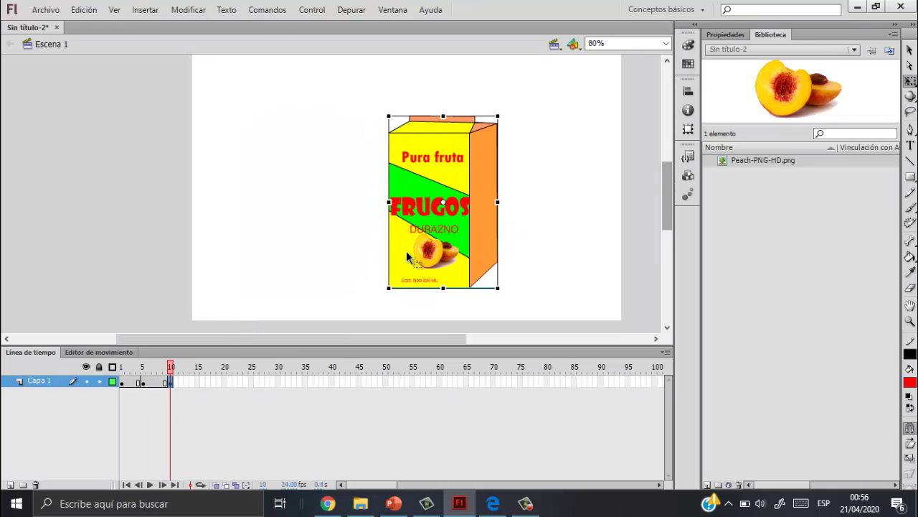
Insert keyframes at frames 15 and 20, placing the carton off the stage's right edge at 15 and back at the stage centre at 20.
click(198, 383)
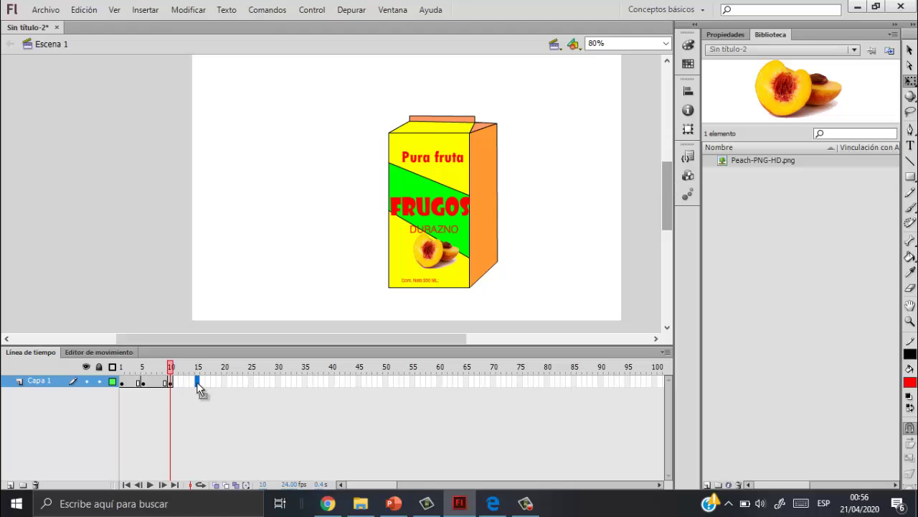
key(F6)
drag(319, 337, 359, 338)
drag(362, 287, 616, 280)
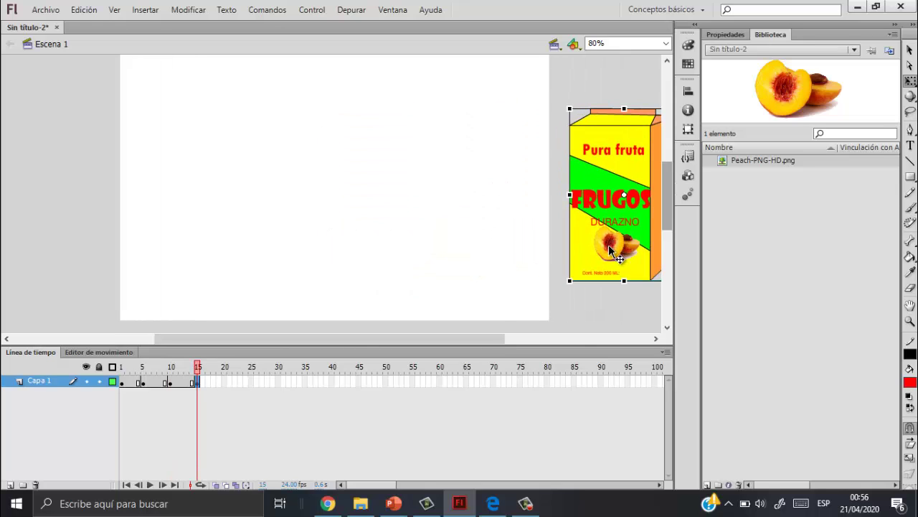
click(225, 381)
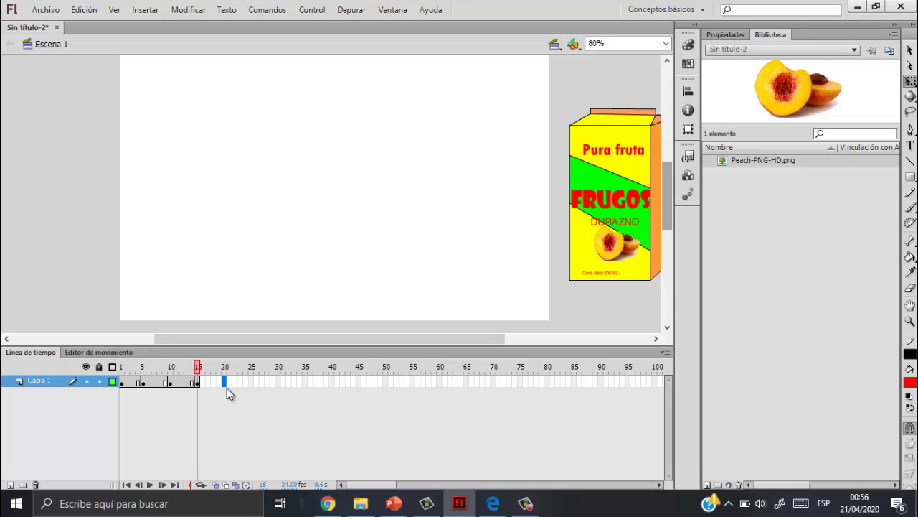
key(F6)
drag(609, 203, 318, 203)
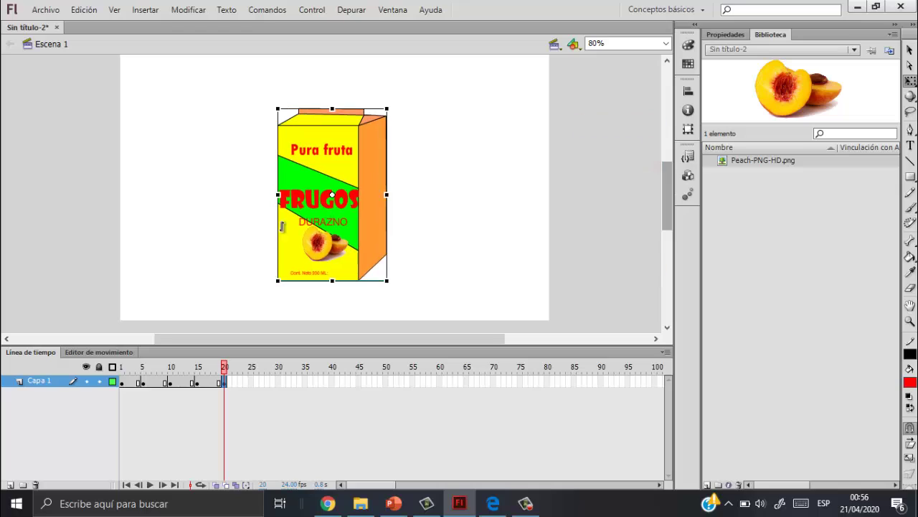
Insert a keyframe at frame 25 and enlarge the carton proportionally about its centre until it extends beyond the stage's lower edge.
click(250, 381)
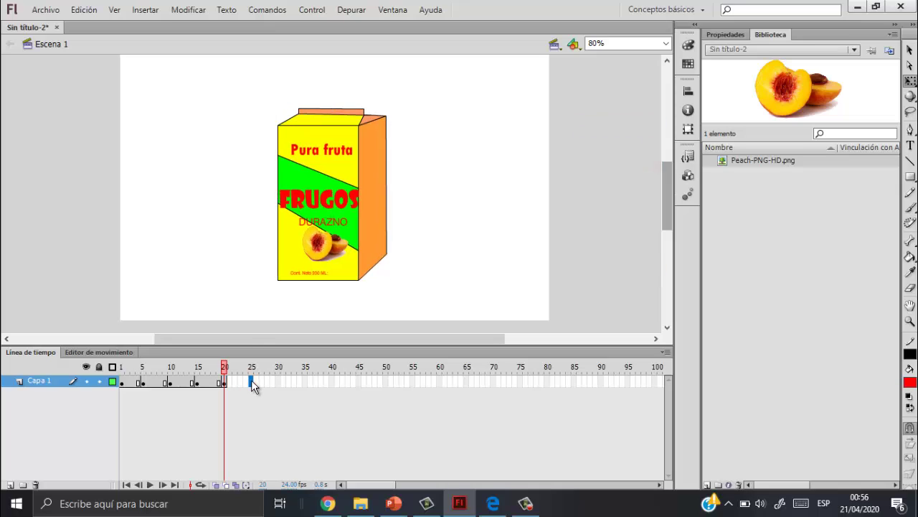
key(F6)
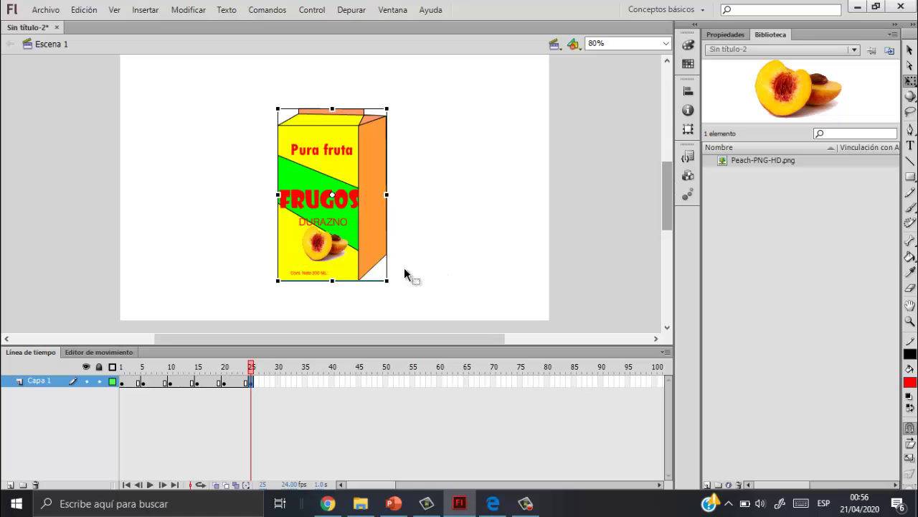
drag(388, 280, 421, 335)
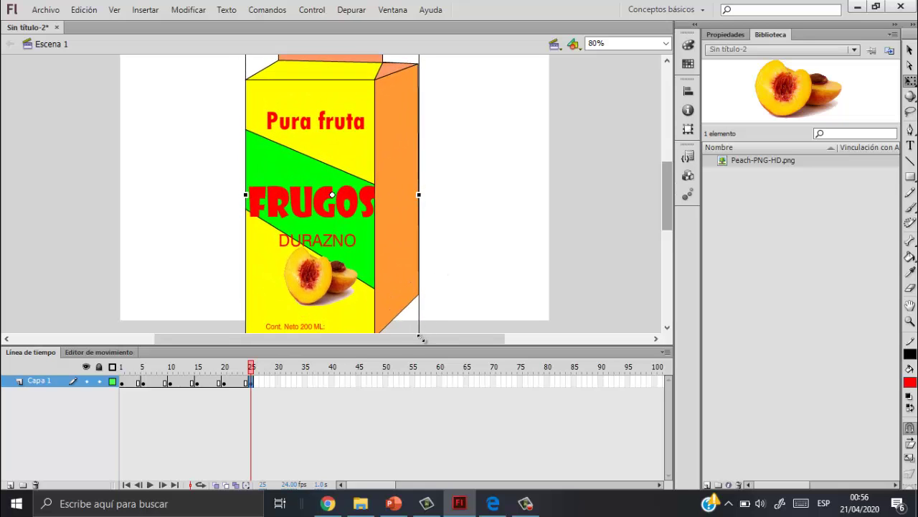
Insert a keyframe at frame 30, shrink the carton to slightly below its frame 20 size, and keep it near the stage centre.
click(279, 381)
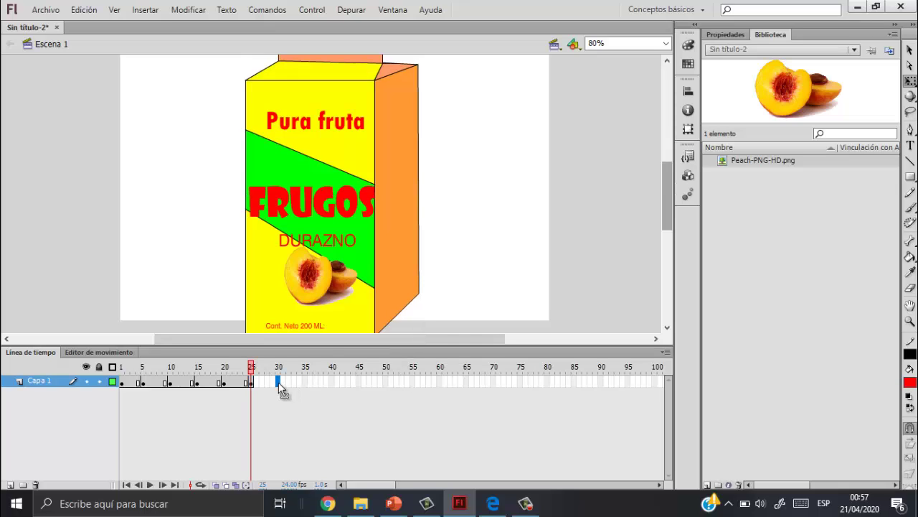
key(F6)
scroll(414, 122, up, 3)
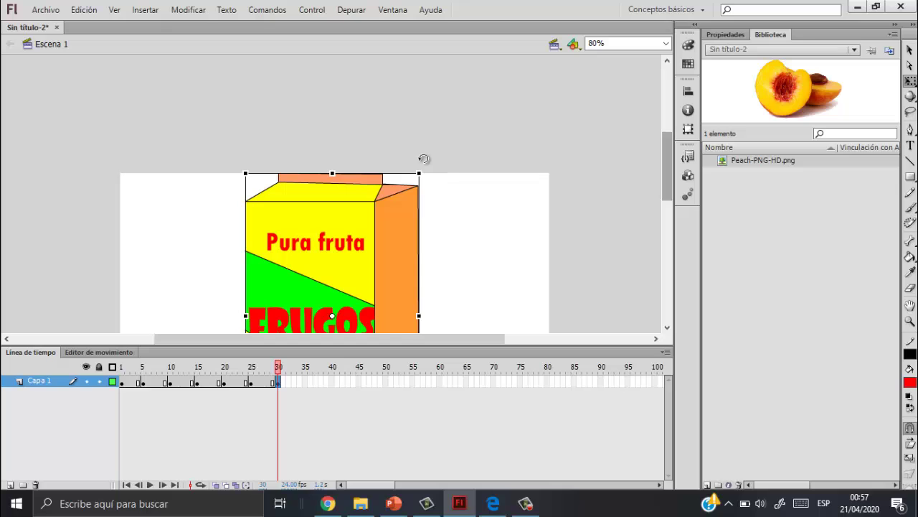
drag(417, 173, 381, 244)
scroll(388, 227, down, 3)
drag(358, 212, 356, 202)
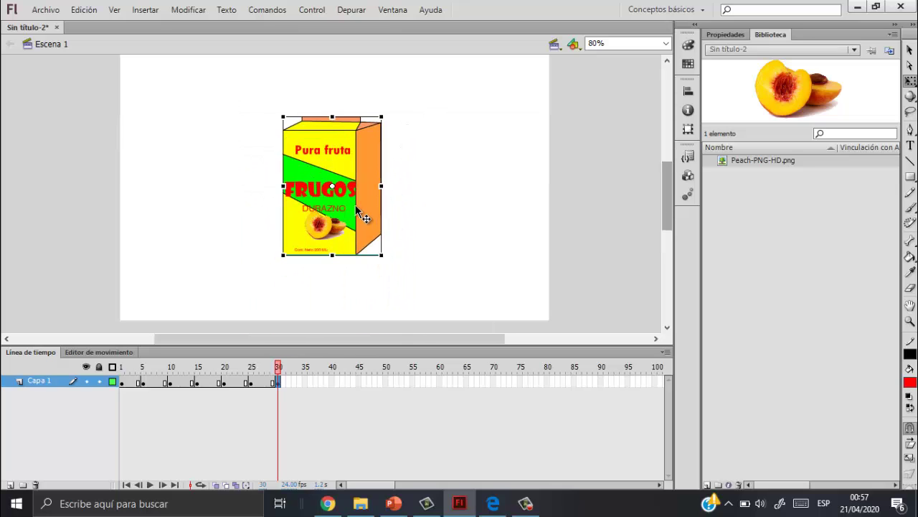
Insert a keyframe at frame 35 and rotate the carton counterclockwise until it lies tilted on its side.
click(307, 380)
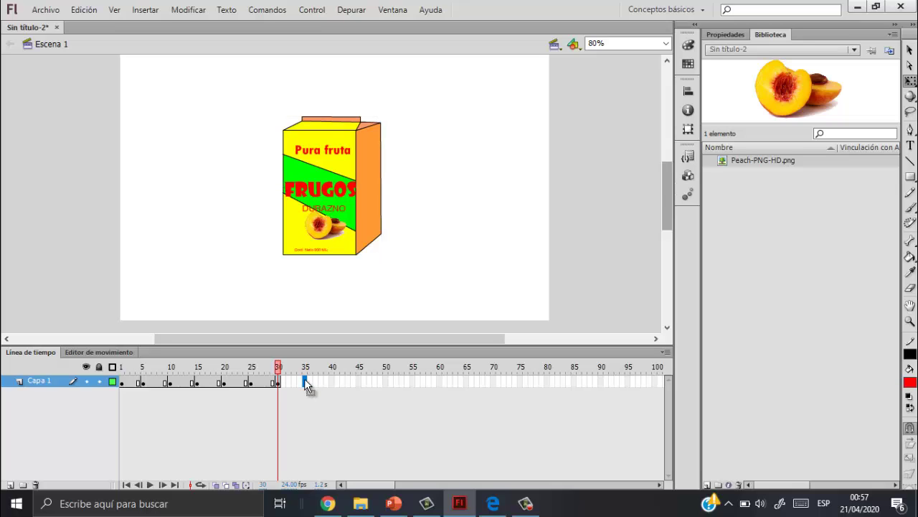
key(F6)
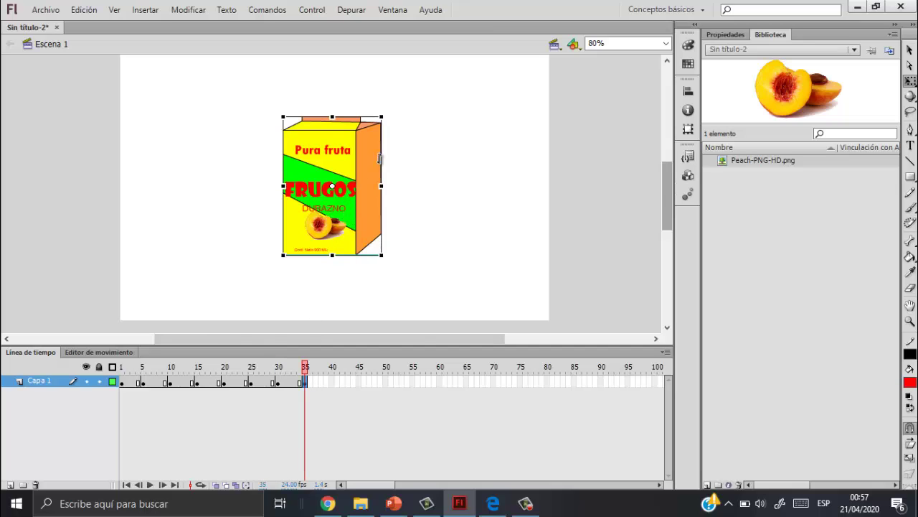
drag(392, 108, 311, 91)
Insert a keyframe at frame 40 and rotate the carton clockwise until it stands almost upright.
click(332, 381)
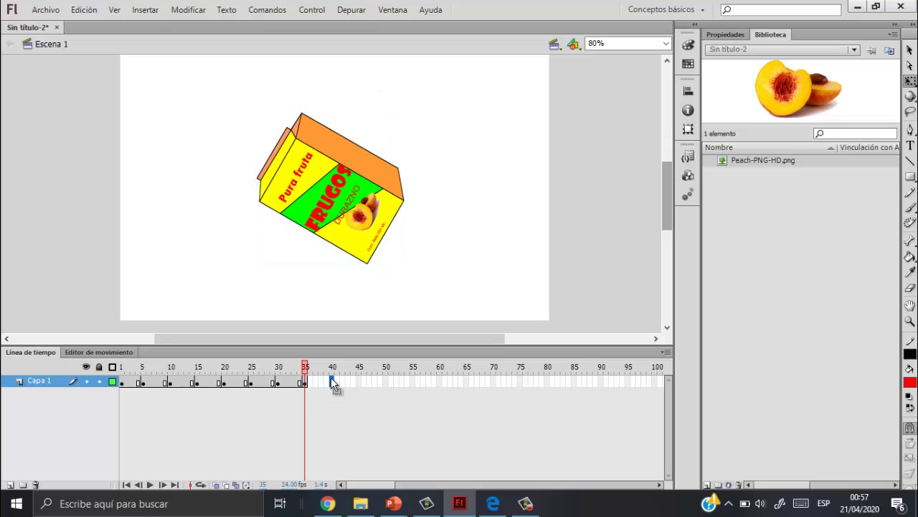
key(F6)
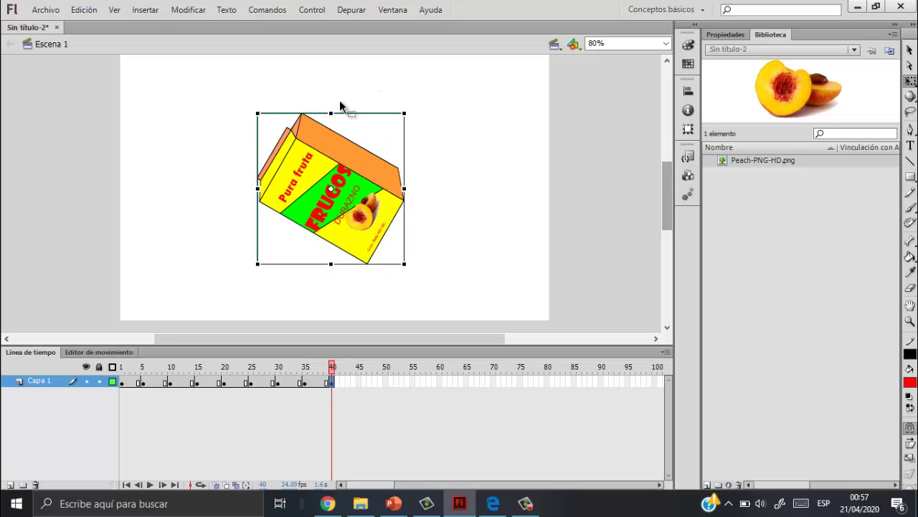
click(407, 104)
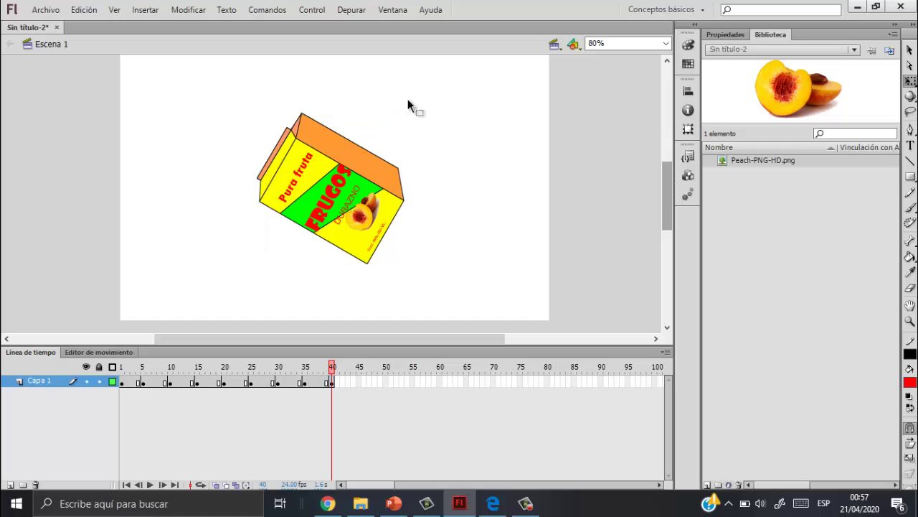
click(362, 169)
drag(414, 98, 446, 195)
Insert a keyframe at frame 45, enlarge the carton to fill most of the stage's height, and straighten it upright.
click(360, 381)
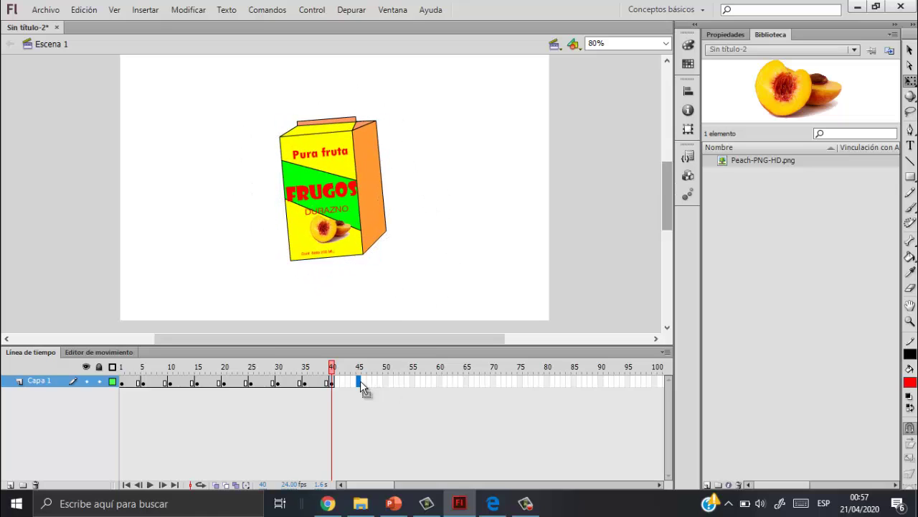
key(F6)
click(365, 230)
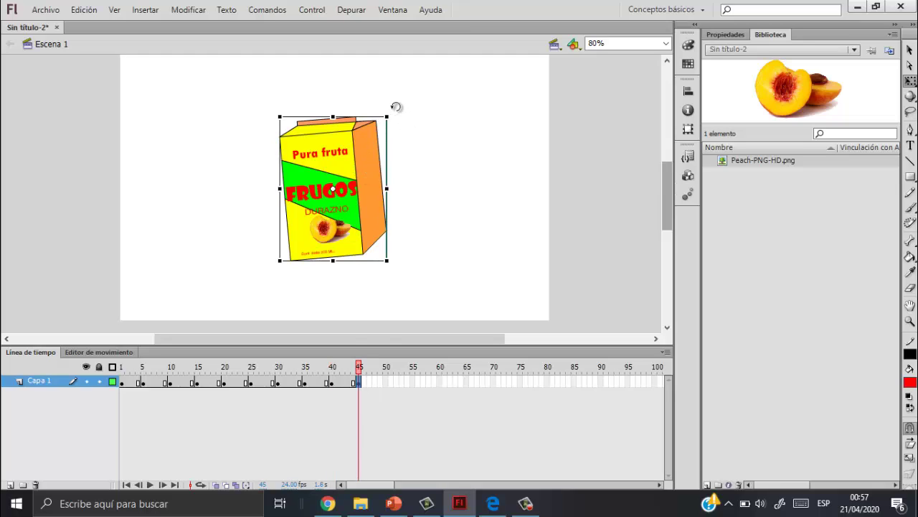
drag(387, 116, 431, 93)
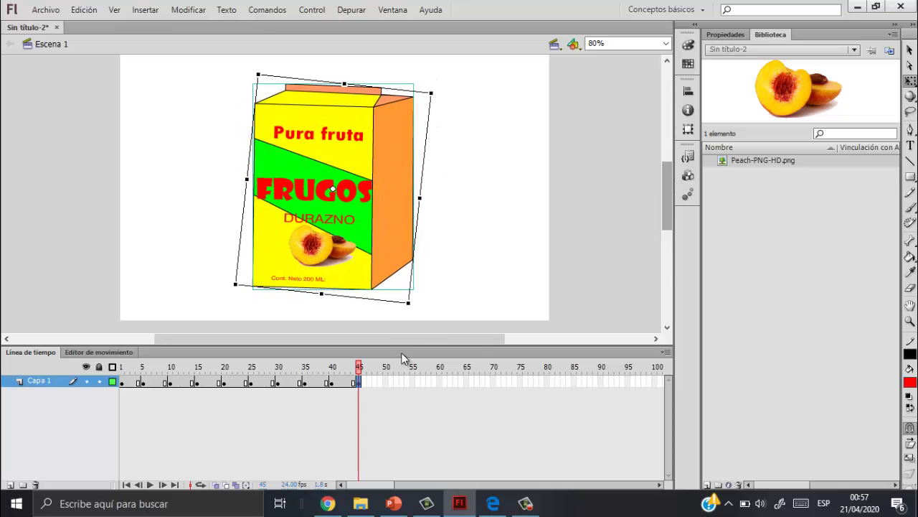
Insert a keyframe at frame 70 to hold the enlarged carton, and test the movie, closing the preview when done.
click(494, 381)
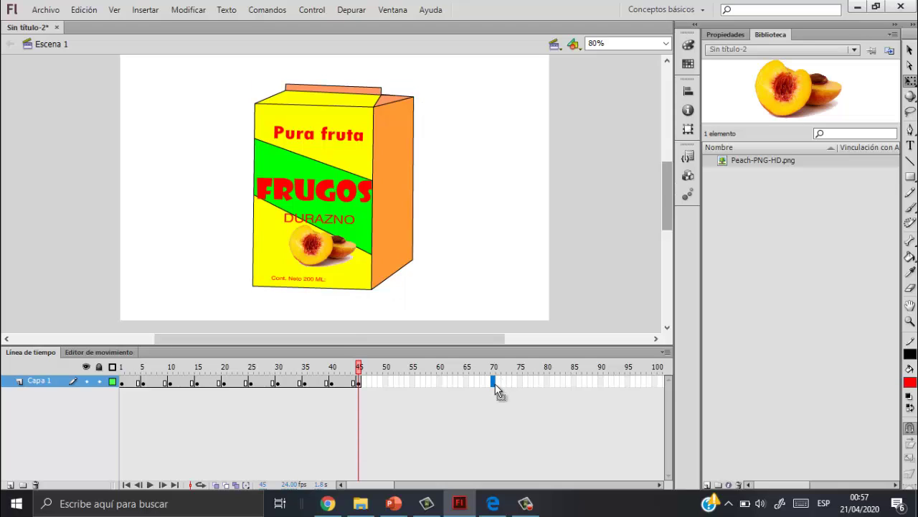
key(F6)
click(452, 206)
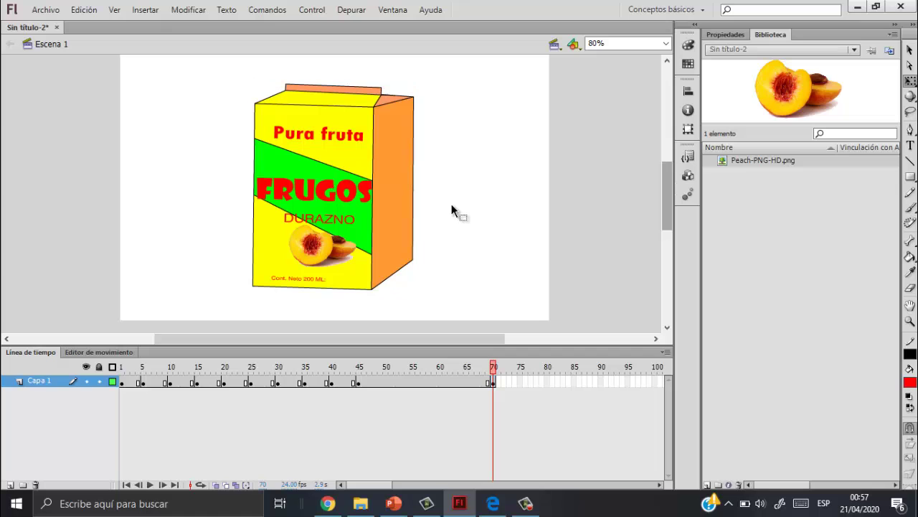
key(ctrl+Return)
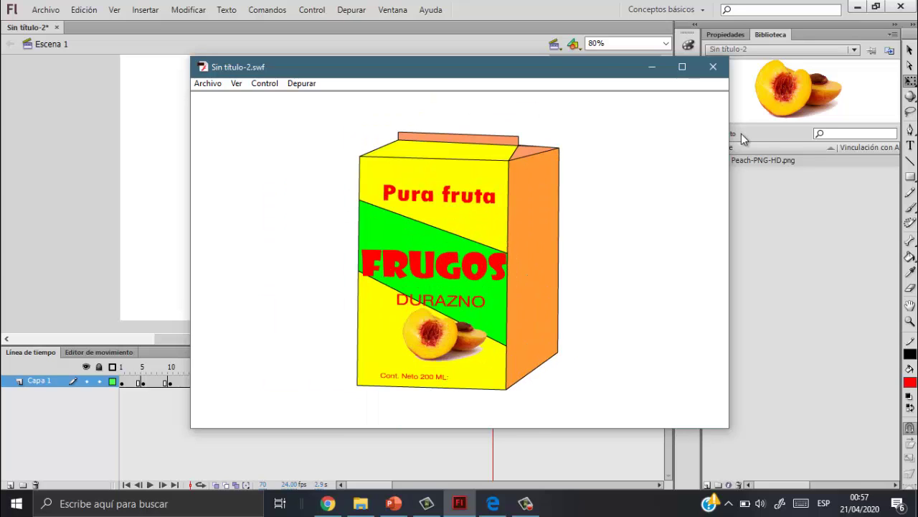
click(721, 67)
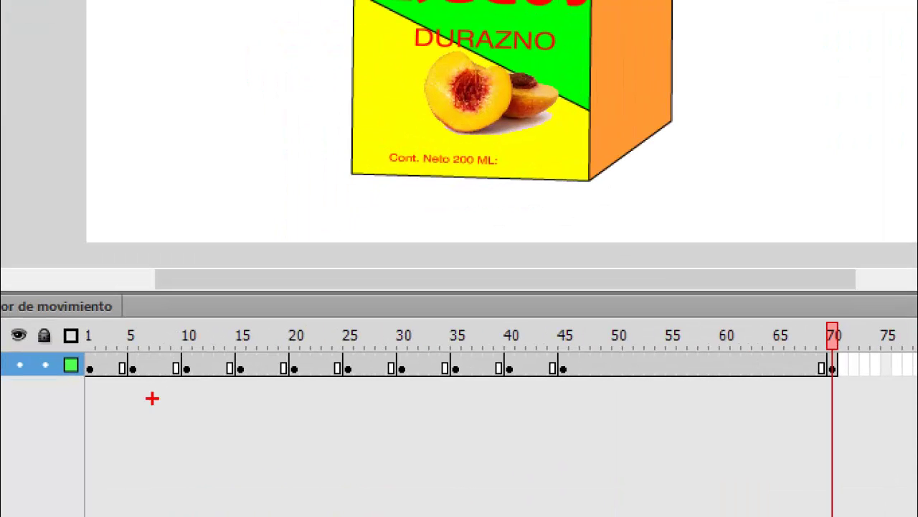
Create classic tweens between all the carton's keyframes on layer Capa 1, from frame 1 to frame 70.
mouse_move(129, 317)
mouse_down()
mouse_move(701, 337)
mouse_move(597, 278)
mouse_move(316, 341)
mouse_up()
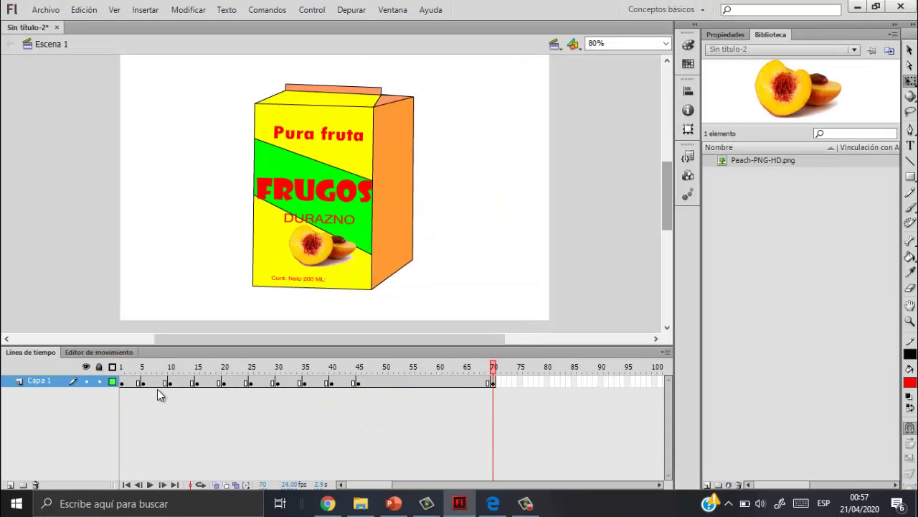
drag(133, 384, 470, 384)
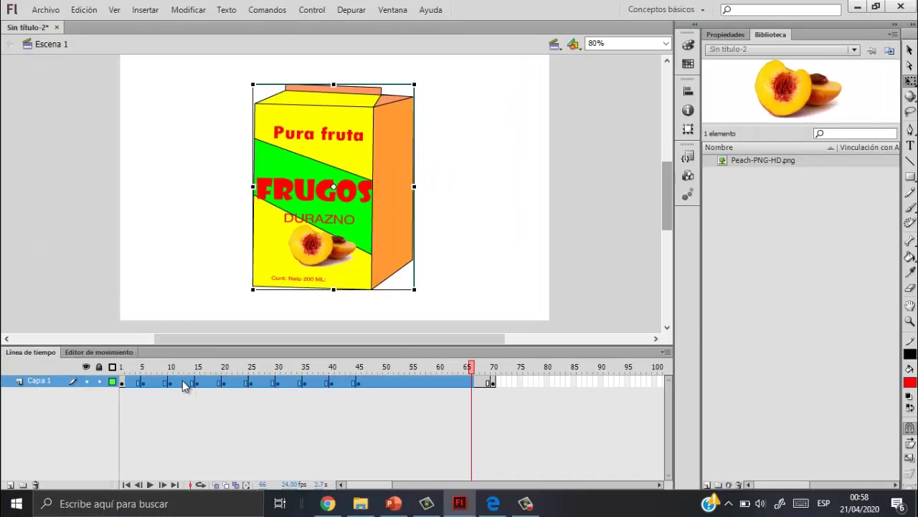
right_click(184, 382)
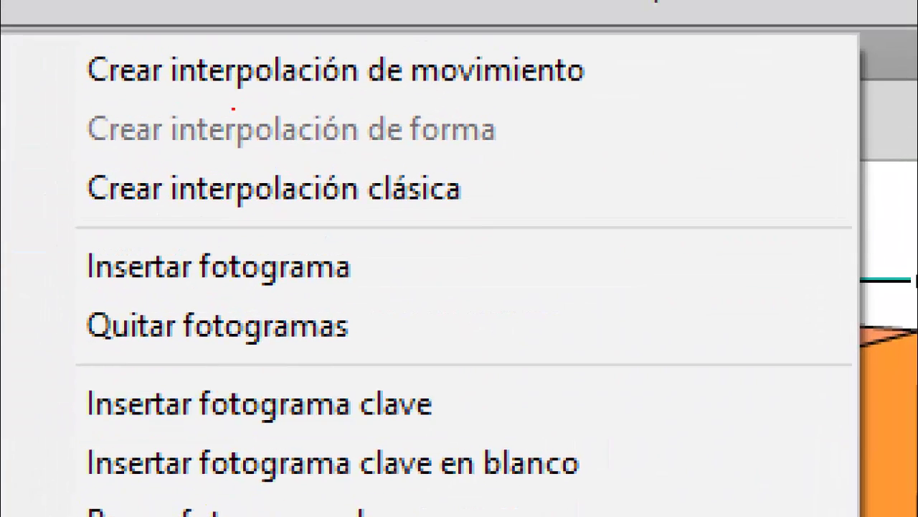
key(Escape)
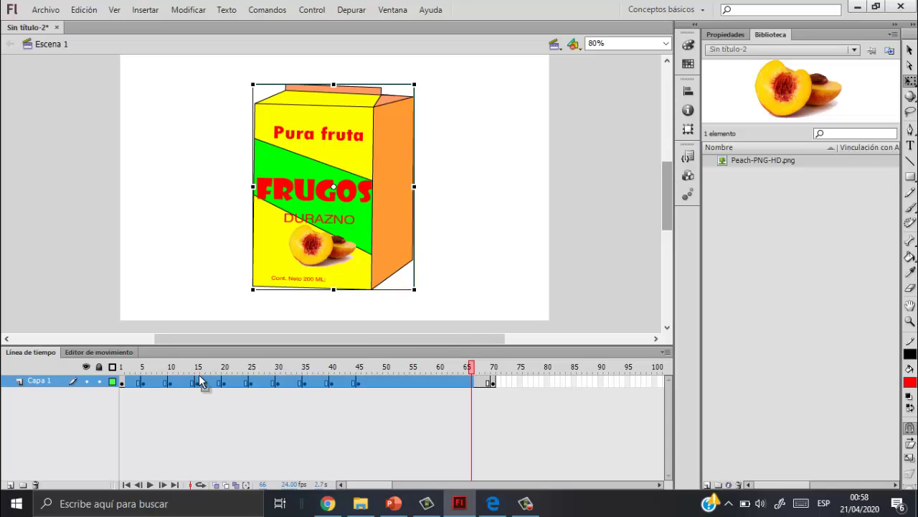
right_click(200, 383)
click(291, 61)
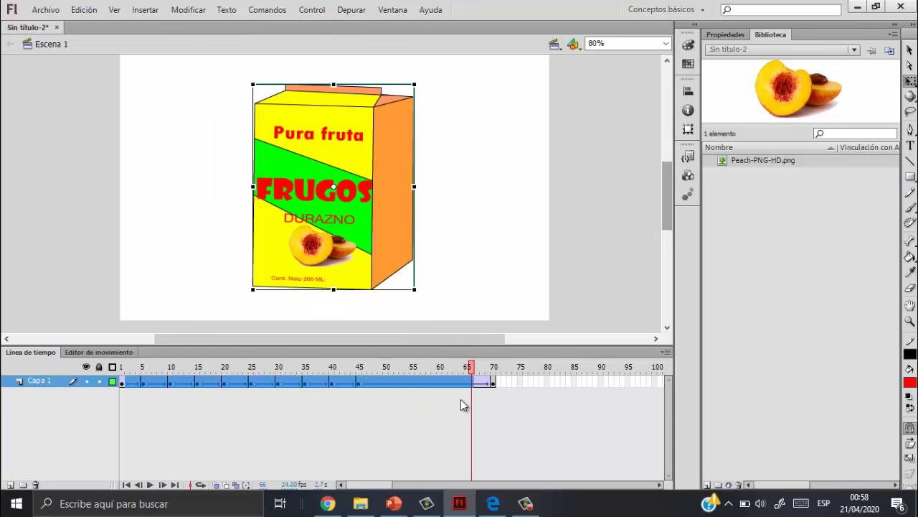
click(486, 400)
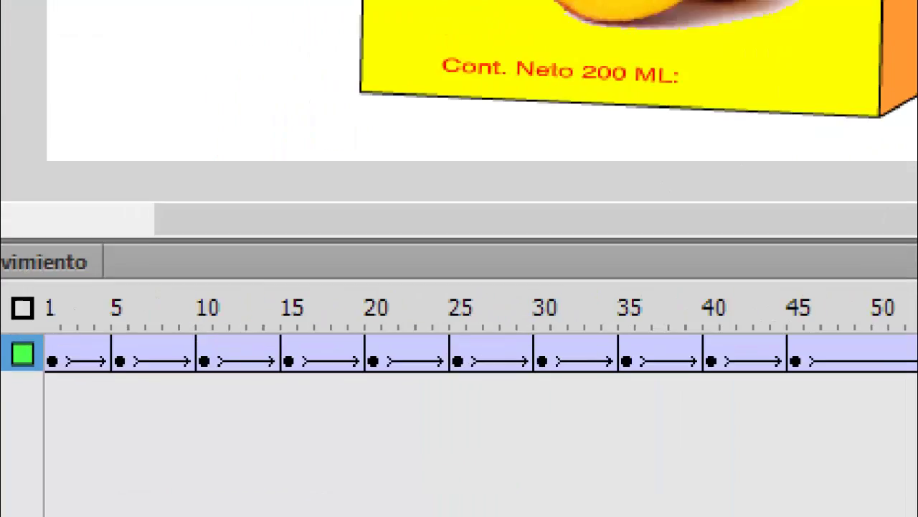
drag(274, 278, 358, 424)
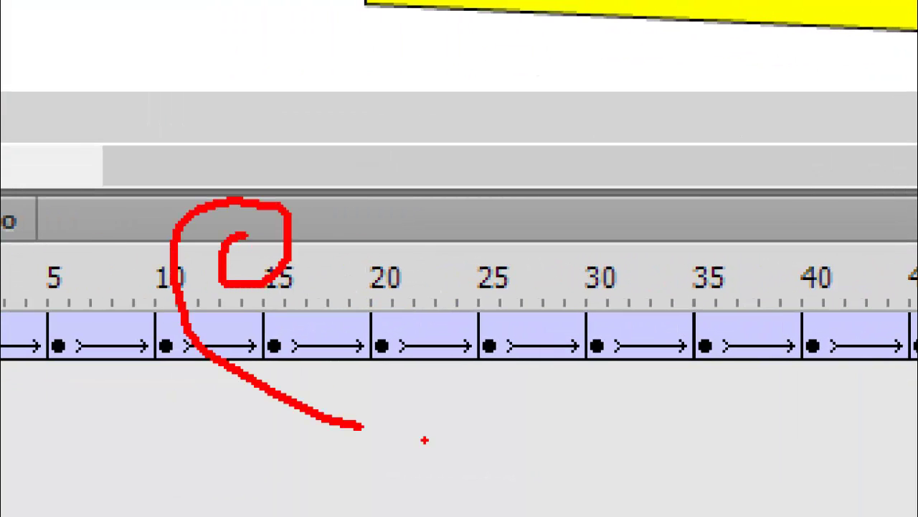
drag(473, 316, 463, 326)
mouse_move(831, 346)
mouse_down()
mouse_move(868, 303)
mouse_move(754, 287)
mouse_up()
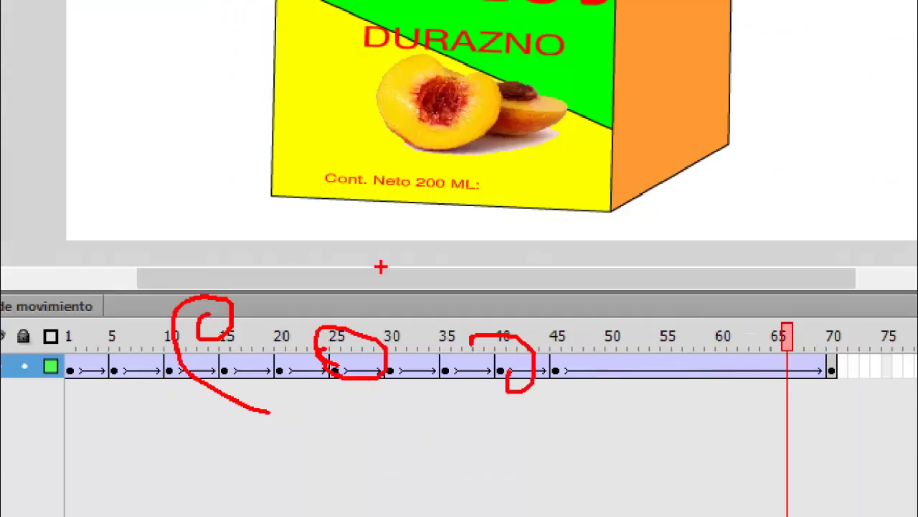
Test the tweened movie, set the frame rate to 15 fps and test it again, closing each preview.
key(ctrl+Return)
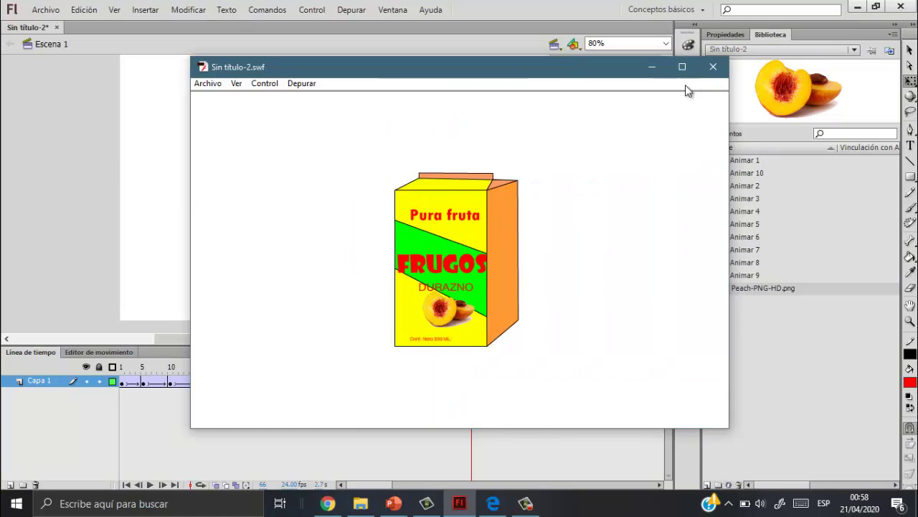
click(712, 68)
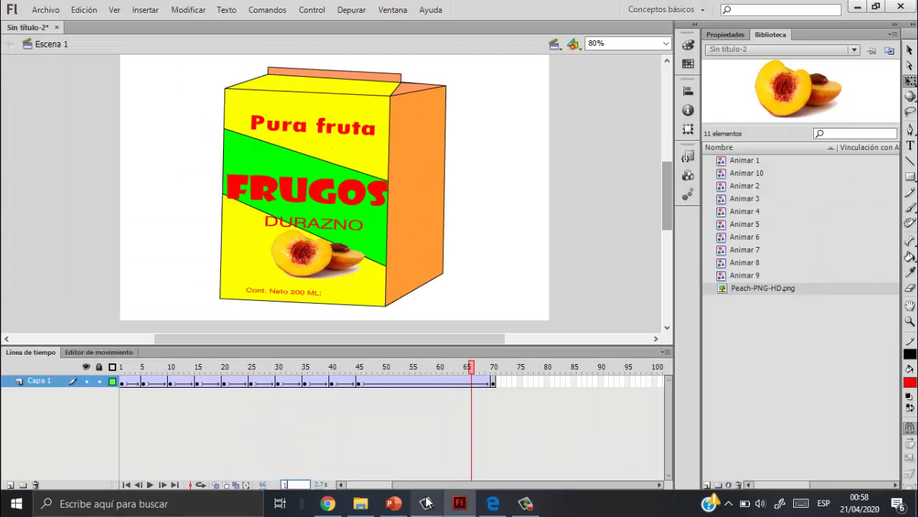
key(ctrl+Return)
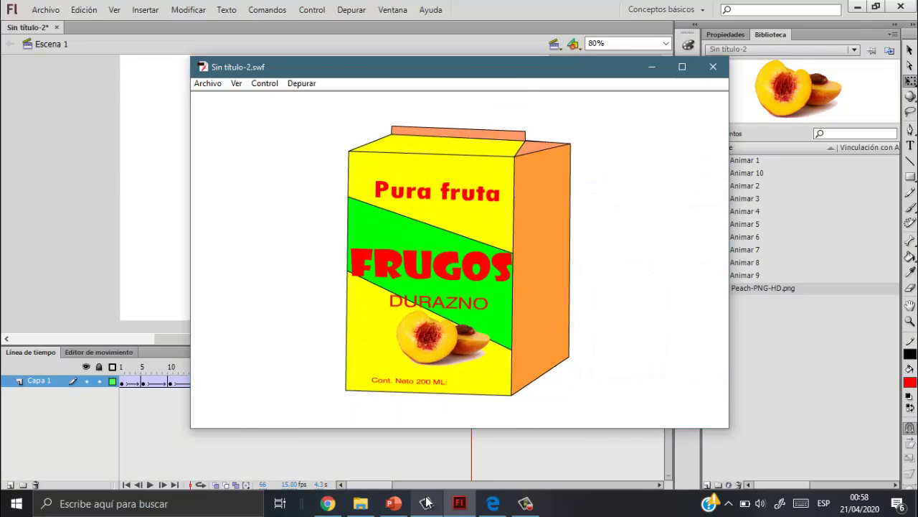
click(713, 67)
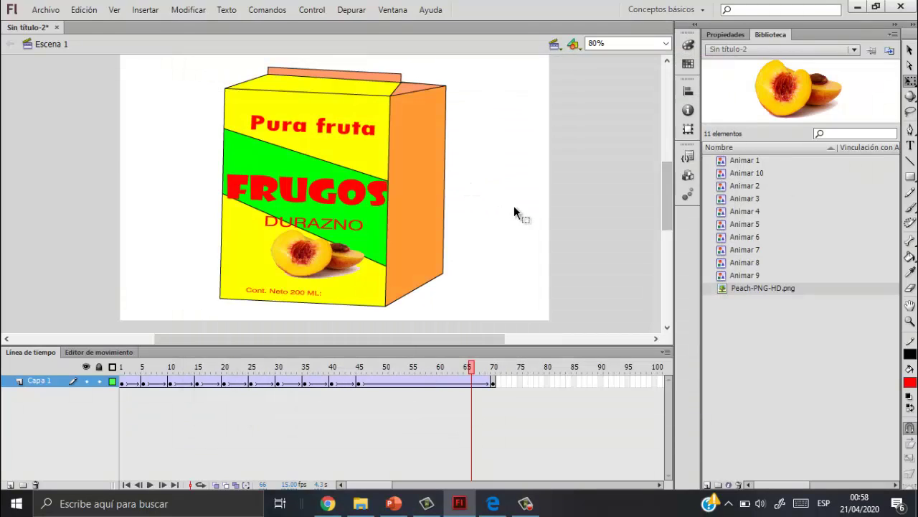
Change the document's background color to black and test the movie.
key(ctrl+j)
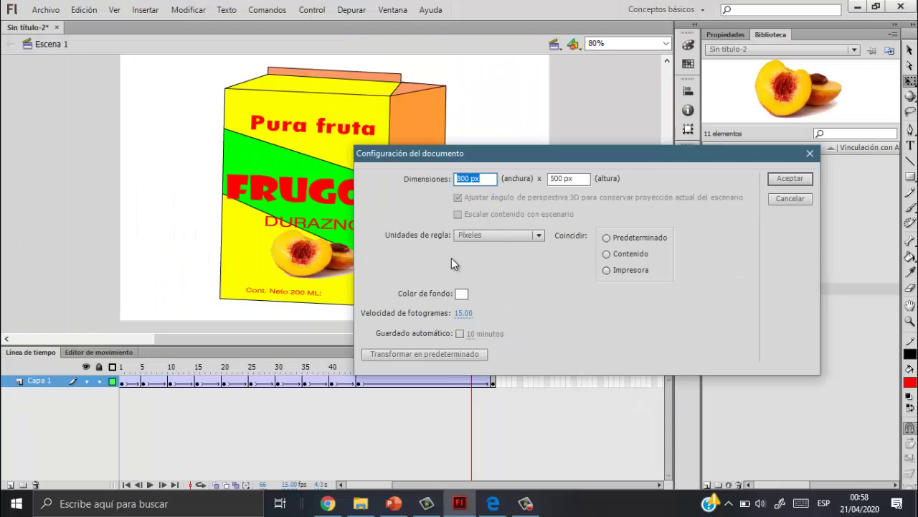
click(463, 294)
click(473, 323)
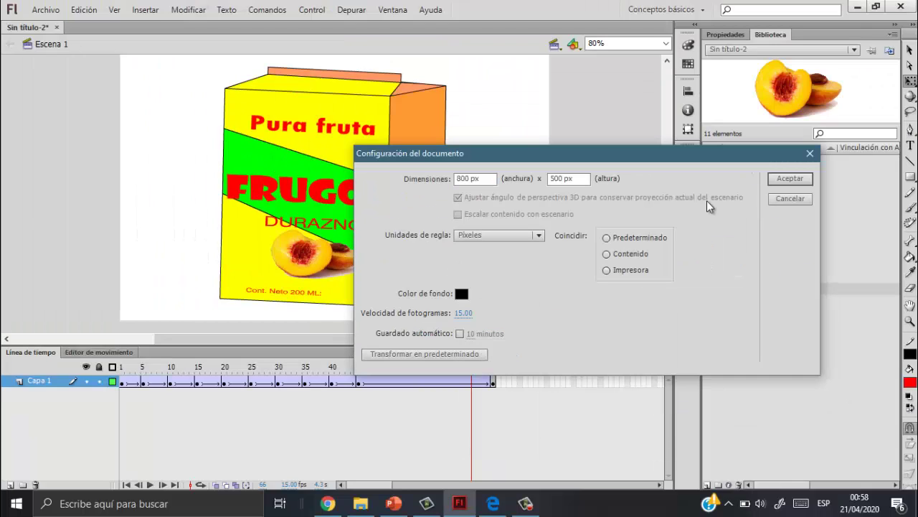
click(790, 179)
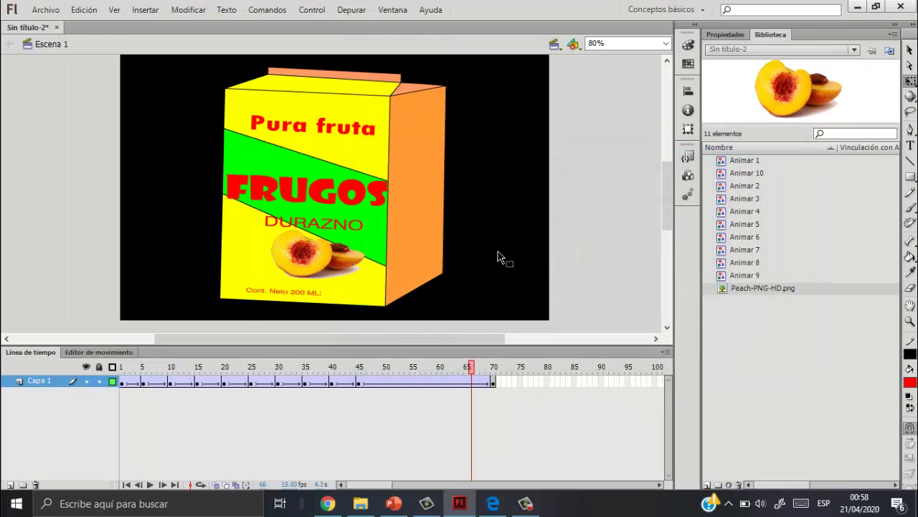
key(ctrl+Return)
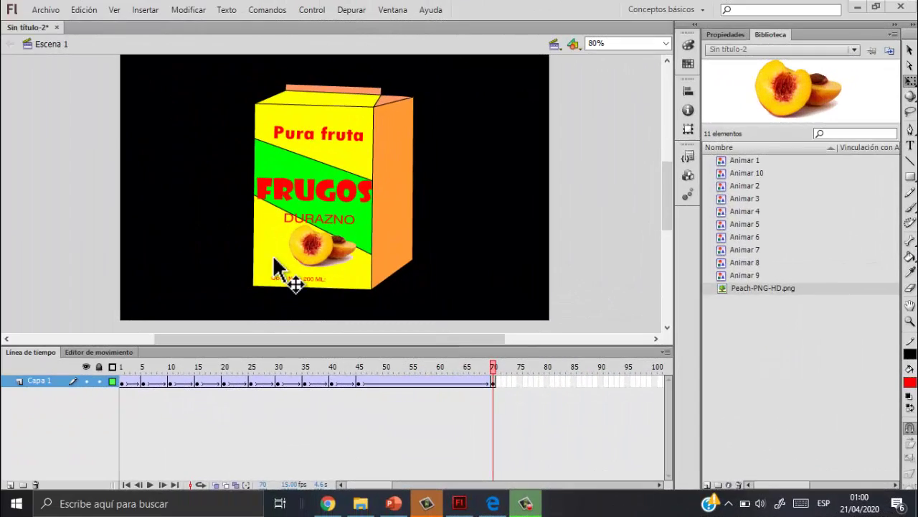
Export the movie to the Desktop as an SWF file named tetrapack, and close its playback in Flash Player.
click(44, 10)
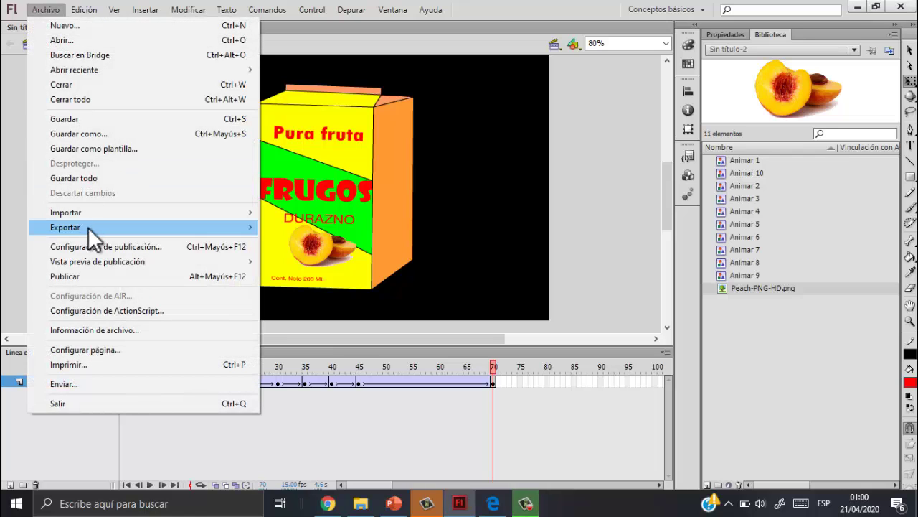
mouse_move(87, 227)
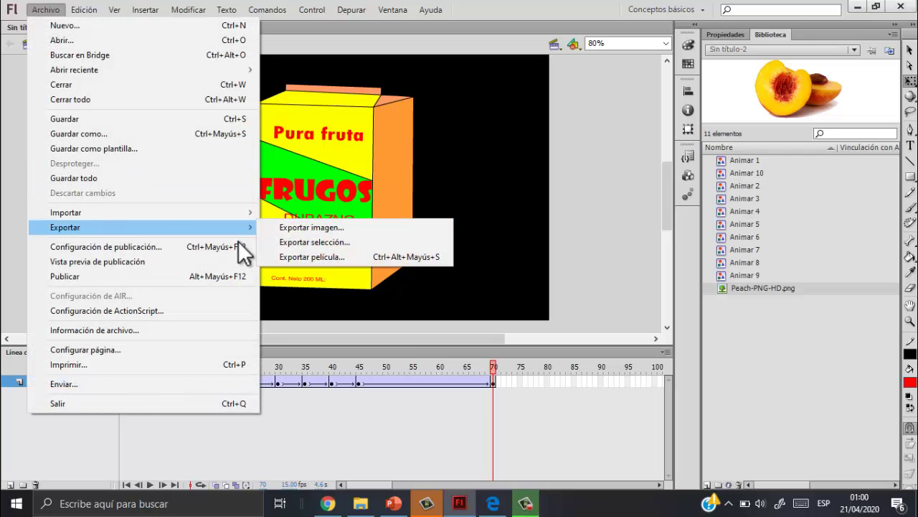
click(325, 255)
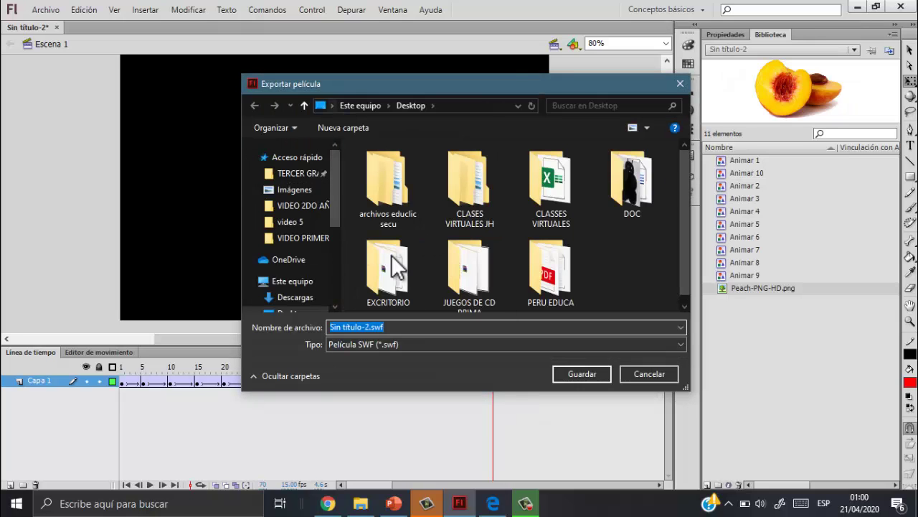
text(te)
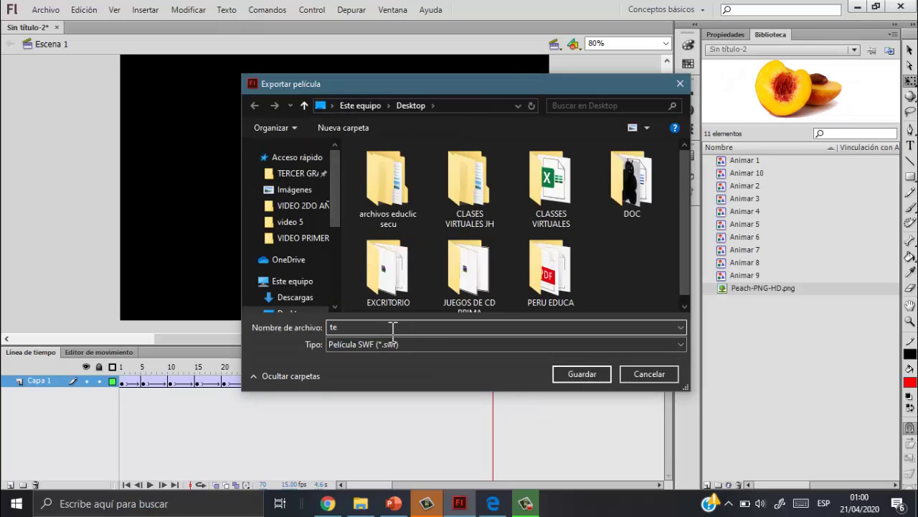
text(tra)
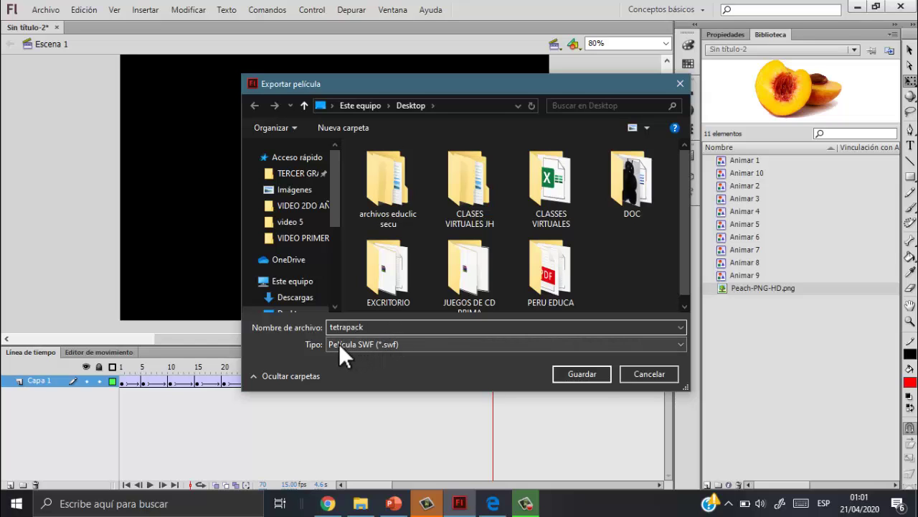
text(pack)
click(592, 373)
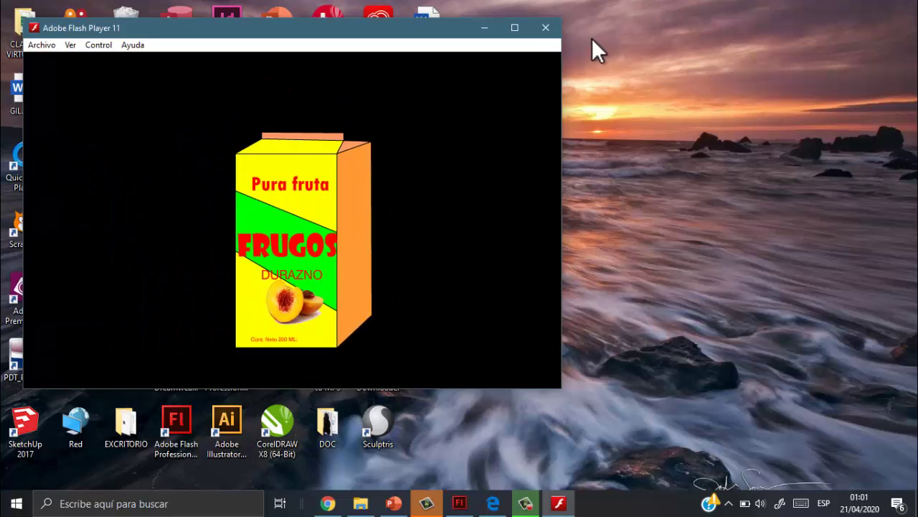
click(546, 28)
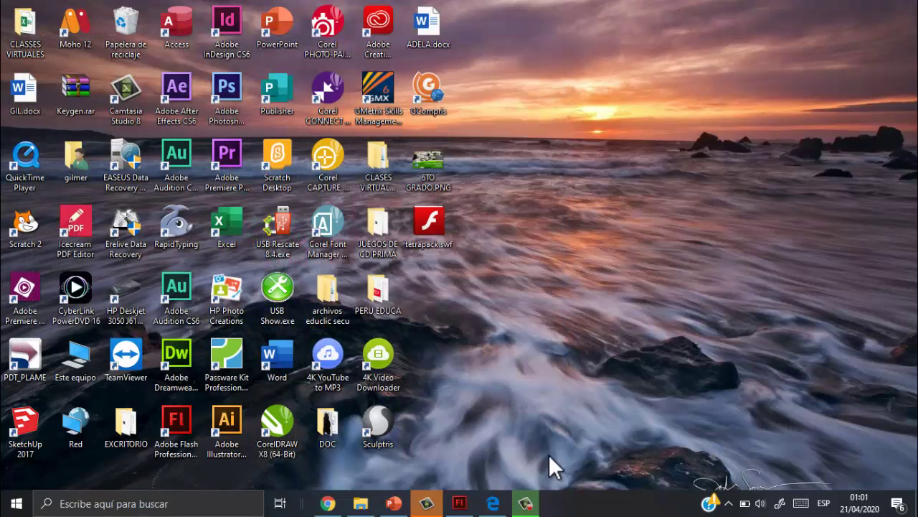
Switch to the Edge browser and skim the Unidad 2 activities PDF, from the balloon drawing to the car animation exercise.
click(495, 505)
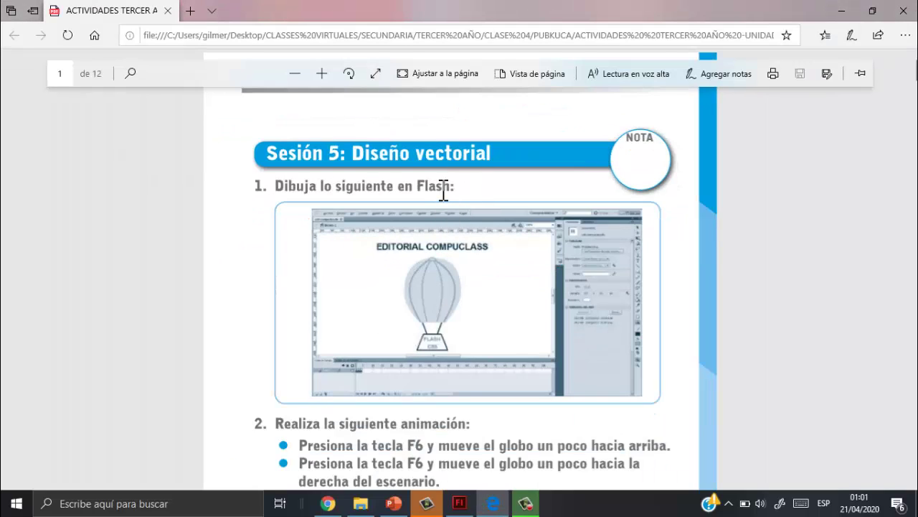
scroll(442, 190, down, 2)
scroll(443, 190, up, 2)
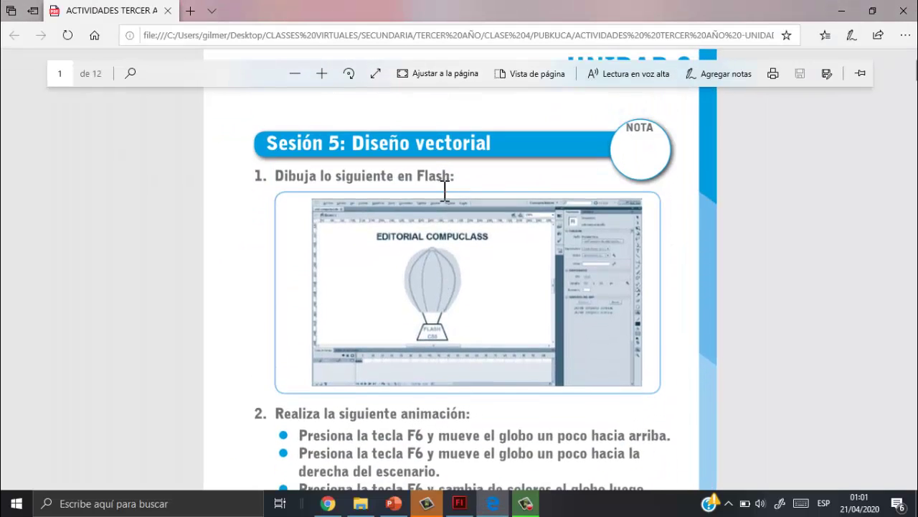
scroll(445, 192, down, 4)
scroll(446, 200, down, 20)
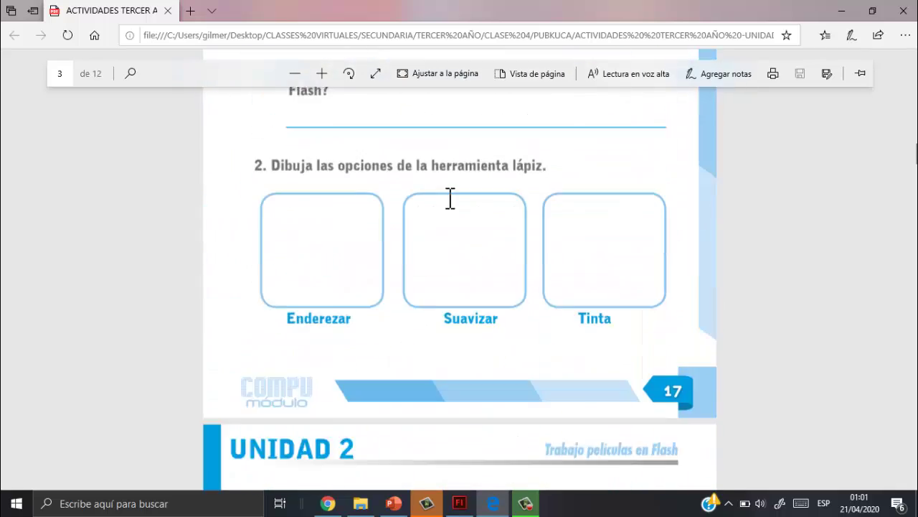
scroll(503, 229, down, 5)
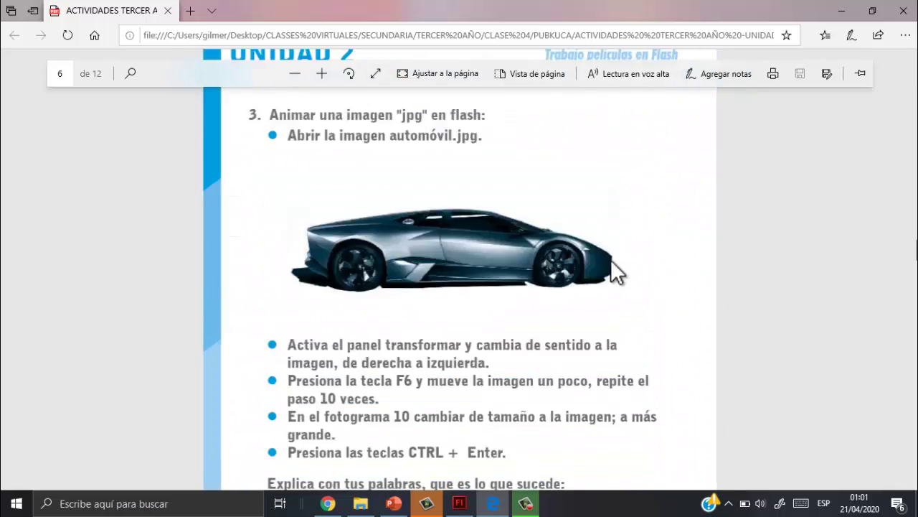
scroll(611, 259, up, 20)
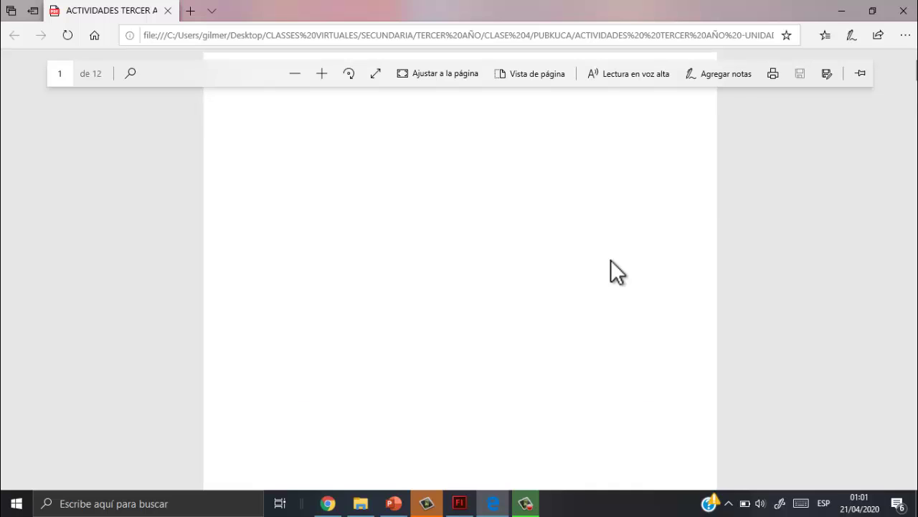
scroll(611, 260, down, 6)
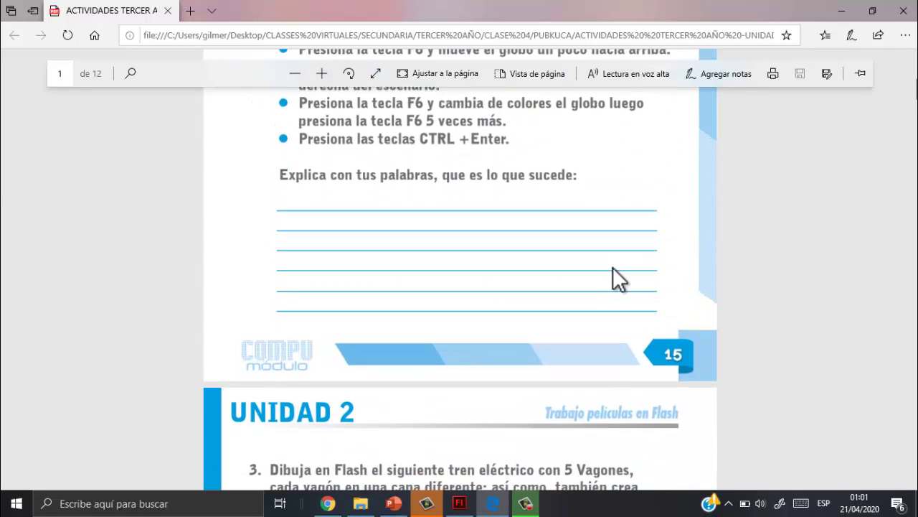
scroll(613, 268, down, 8)
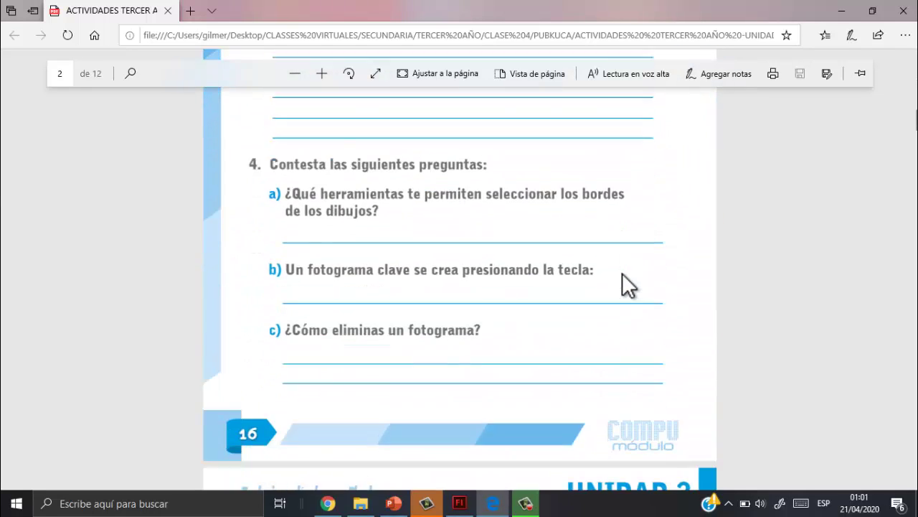
scroll(622, 271, down, 5)
scroll(622, 272, up, 3)
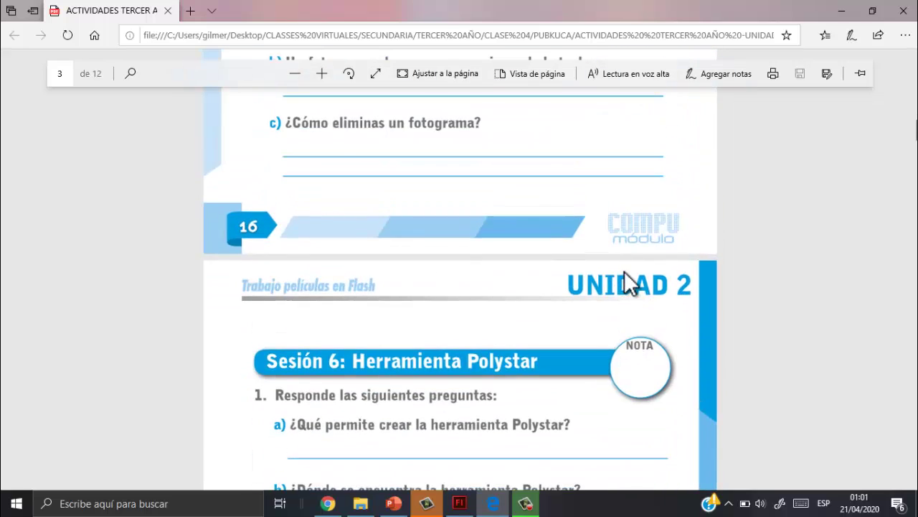
scroll(624, 273, down, 3)
scroll(625, 273, up, 10)
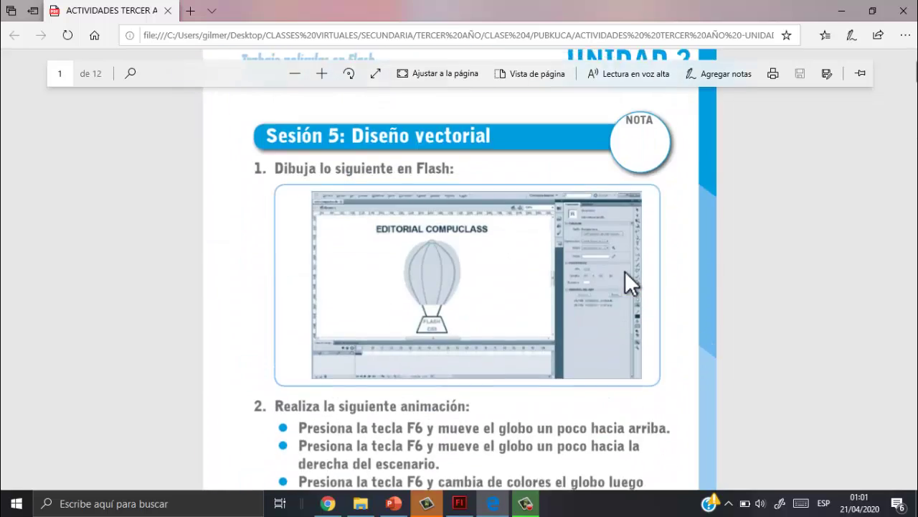
scroll(625, 273, down, 2)
scroll(625, 270, down, 2)
scroll(625, 270, up, 4)
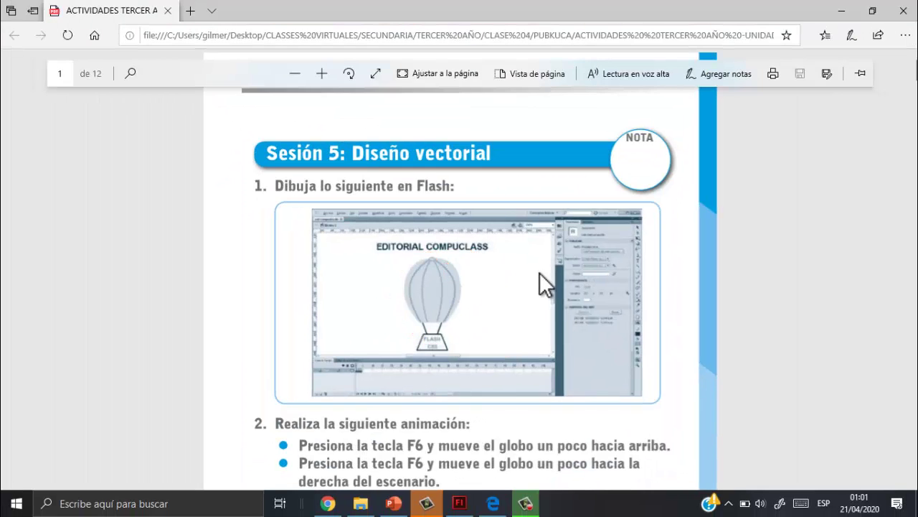
Read Sesión 5 exercises 2 to 4 in the PDF, covering the balloon animation, the five-wagon train and the keyframe questions.
scroll(503, 292, down, 5)
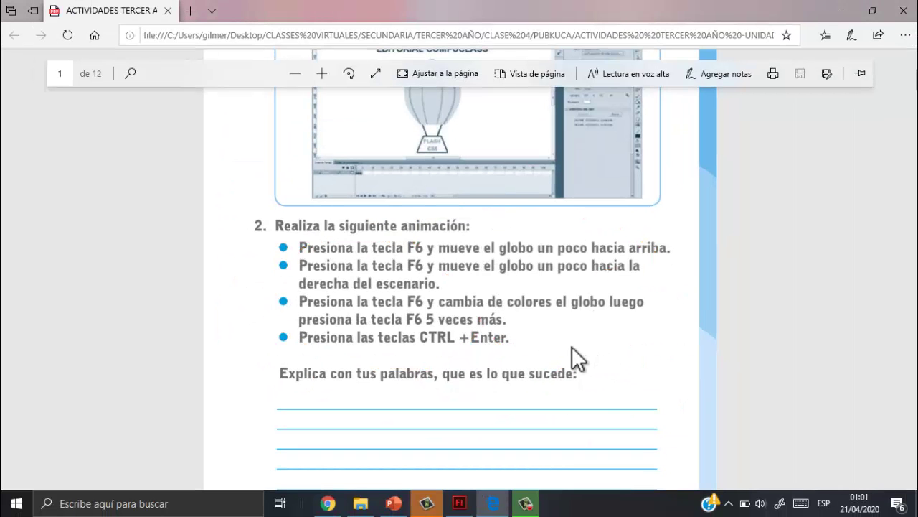
scroll(560, 366, down, 5)
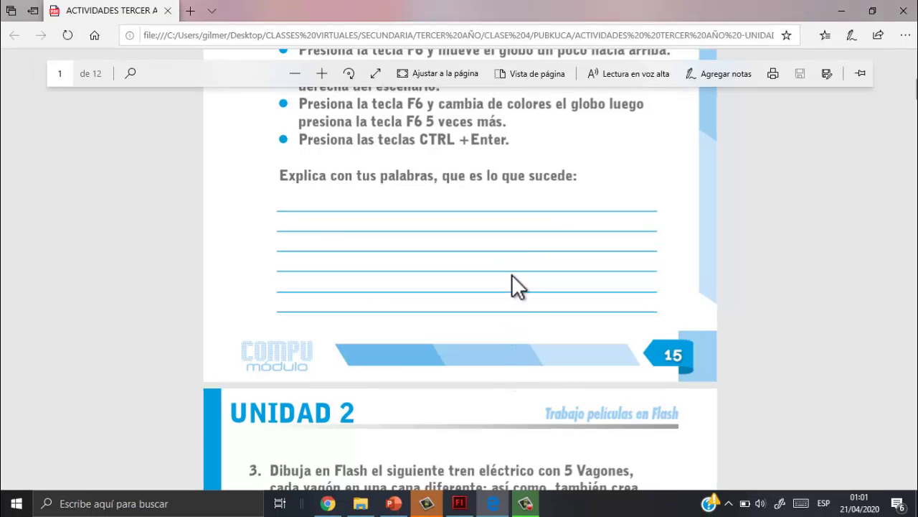
scroll(514, 278, down, 5)
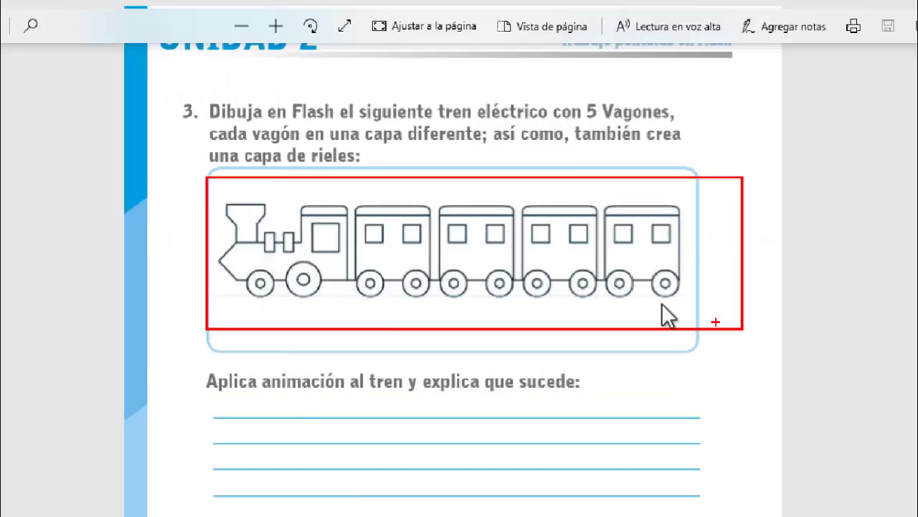
scroll(440, 233, down, 3)
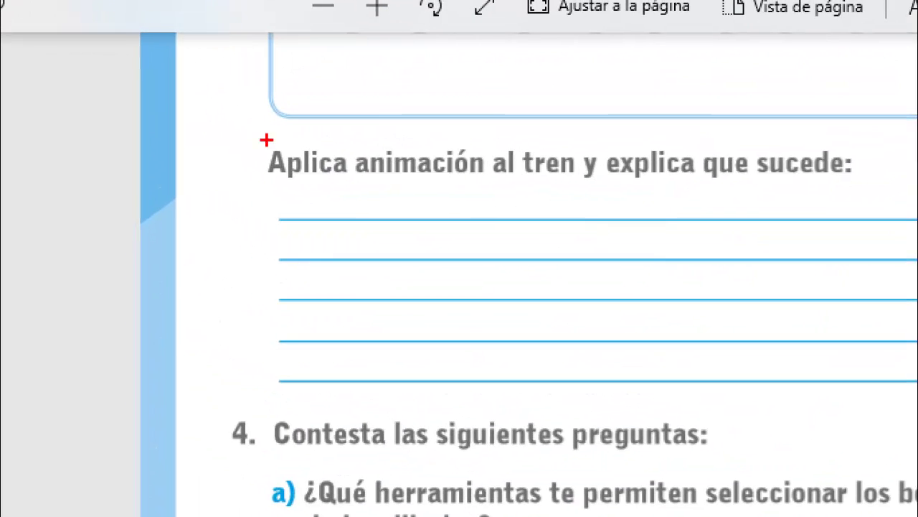
scroll(287, 441, down, 3)
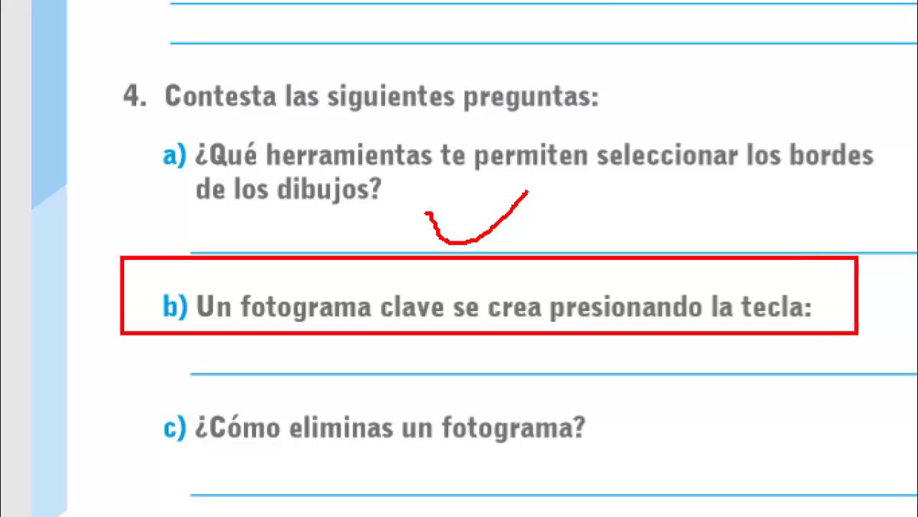
drag(884, 337, 890, 331)
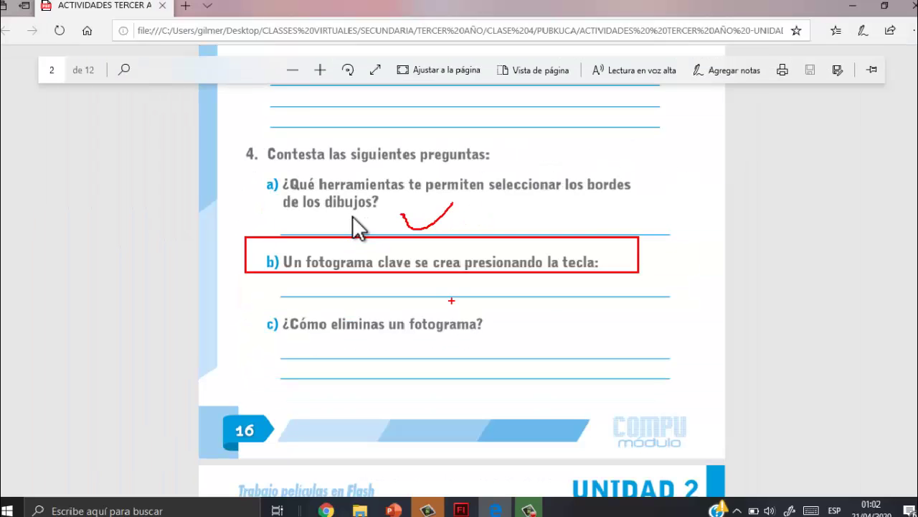